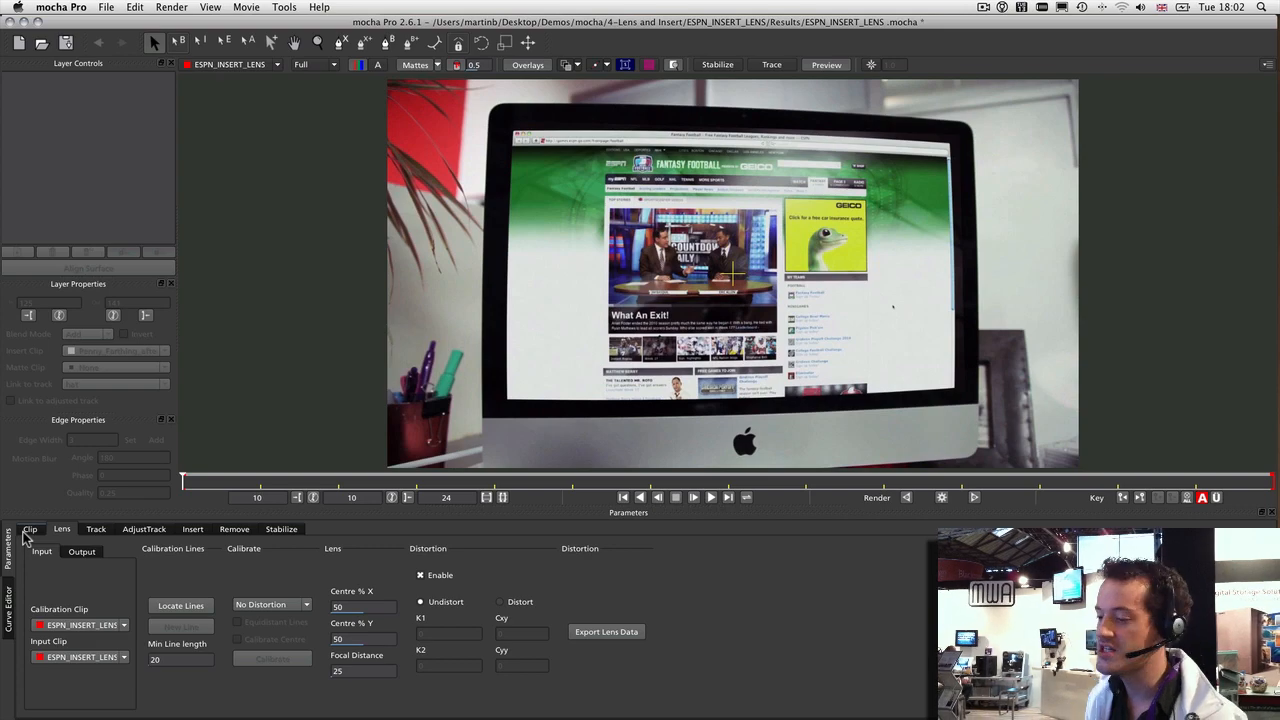
# Locate the calibration lines automatically and add a manual calibration line along the monitor's top outer edge
pyautogui.click(180, 605)
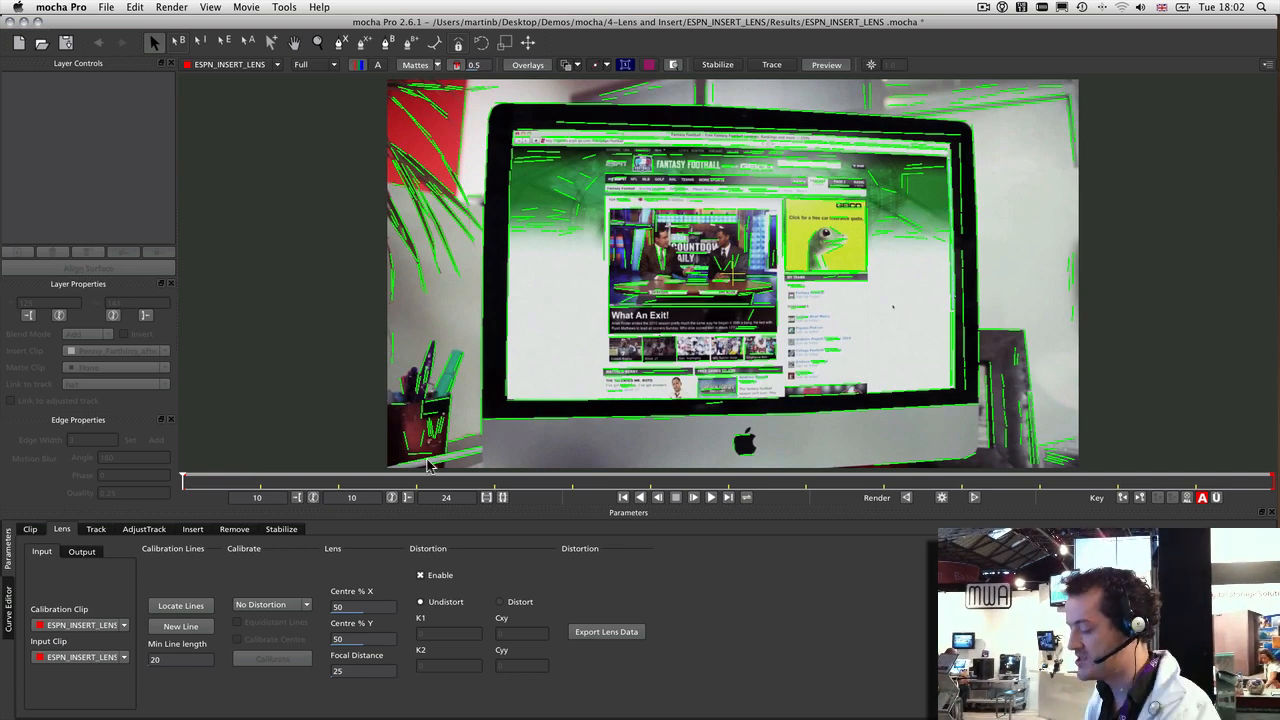
pyautogui.press('n')
pyautogui.click(495, 103)
pyautogui.click(660, 109)
pyautogui.click(828, 115)
pyautogui.rightClick(967, 121)
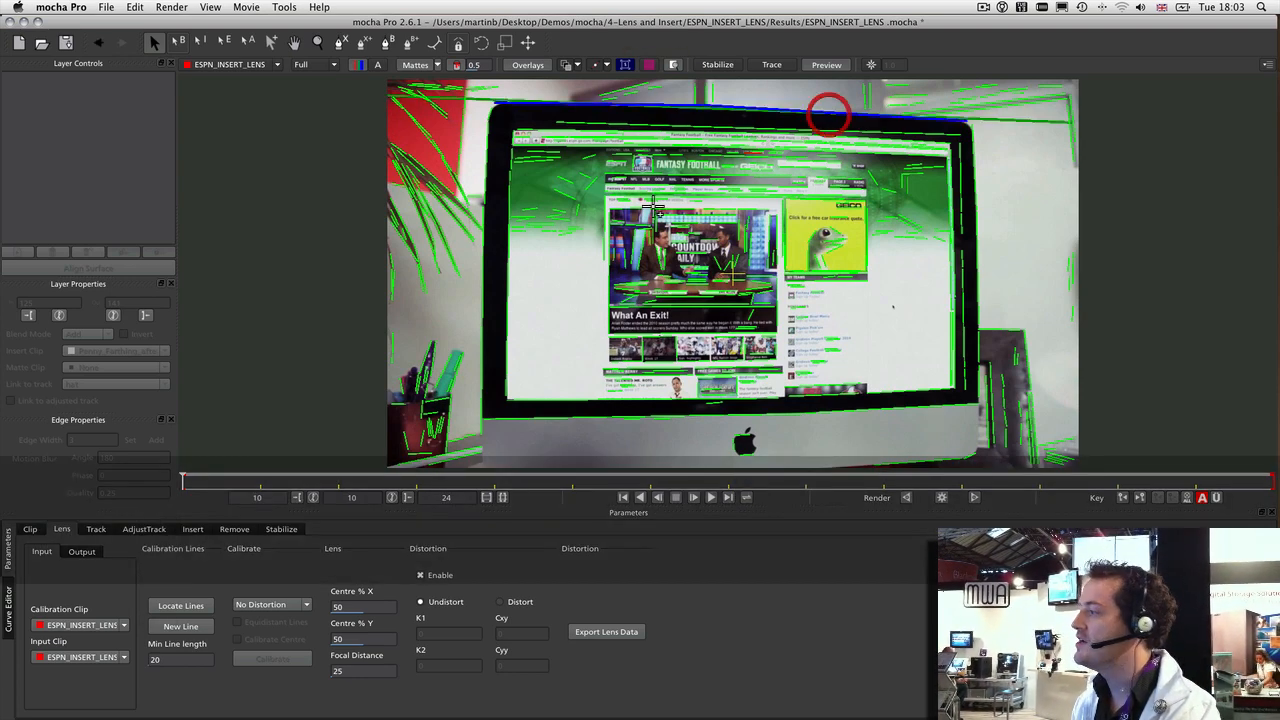
# Add a calibration line following the left outer edge of the monitor
pyautogui.press('n')
pyautogui.click(489, 122)
pyautogui.click(486, 161)
pyautogui.click(485, 350)
pyautogui.rightClick(482, 434)
# Add a calibration line along the lower edge of the monitor's black bezel
pyautogui.press('n')
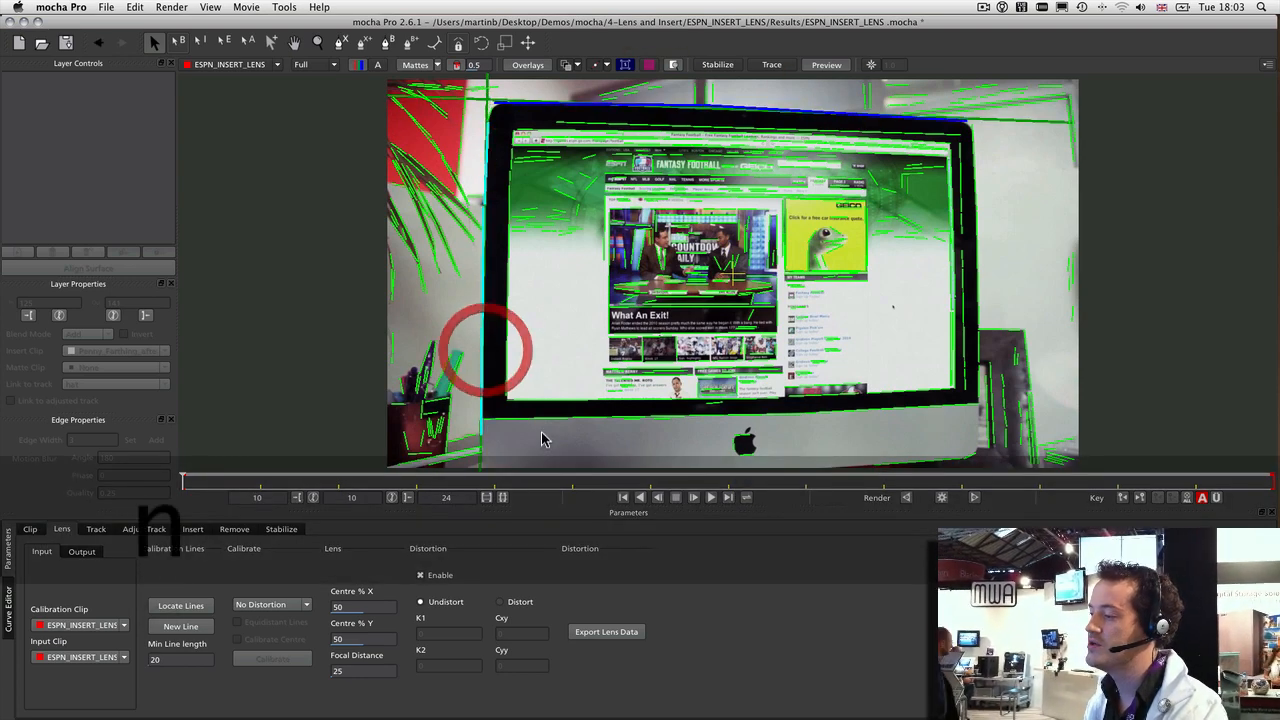
pyautogui.click(483, 419)
pyautogui.click(537, 418)
pyautogui.click(877, 408)
pyautogui.rightClick(977, 404)
# Add a calibration line following the right outer edge of the monitor
pyautogui.press('n')
pyautogui.click(972, 124)
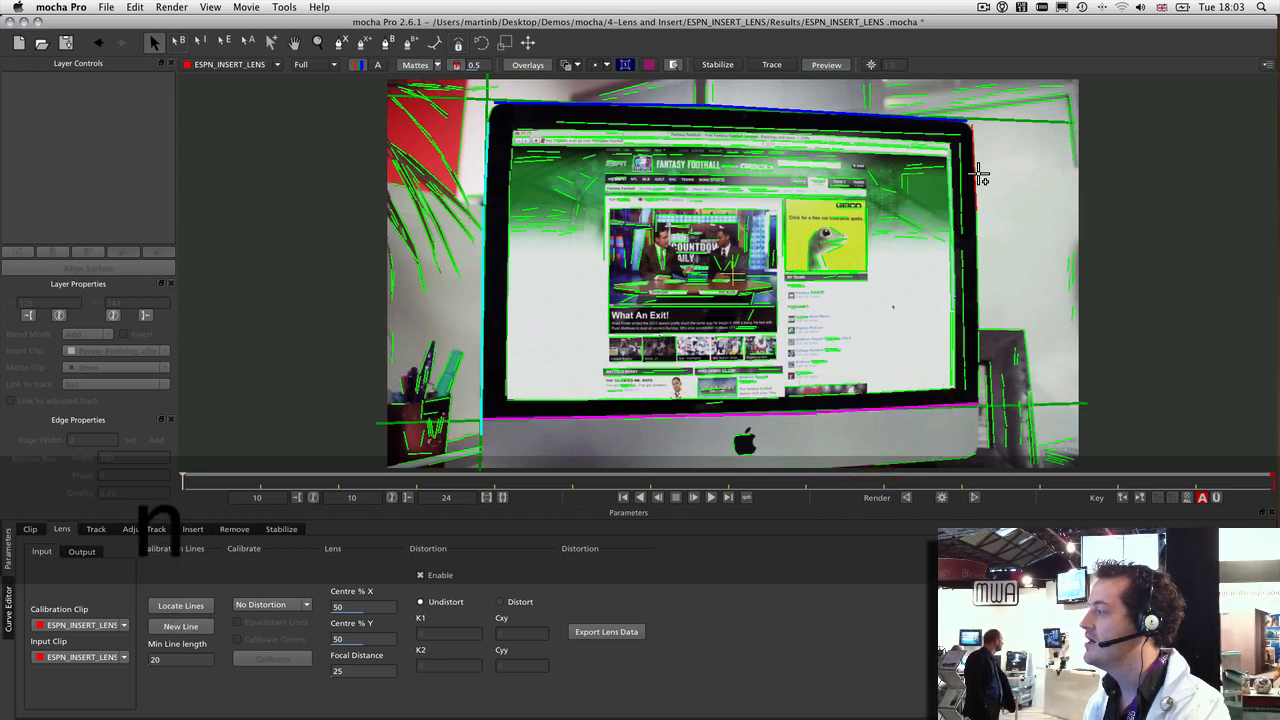
pyautogui.click(975, 175)
pyautogui.rightClick(975, 351)
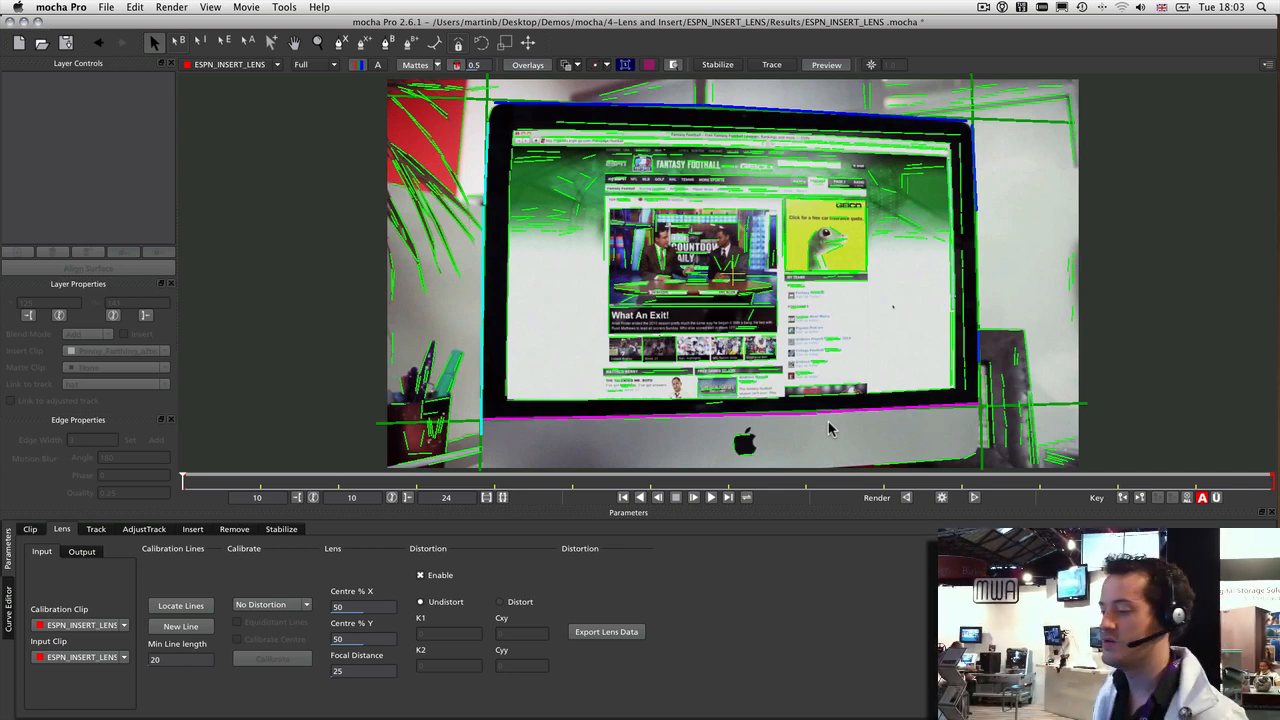
# Calibrate the lens with the 1-Parameter distortion model and a focal distance of 8
pyautogui.click(262, 604)
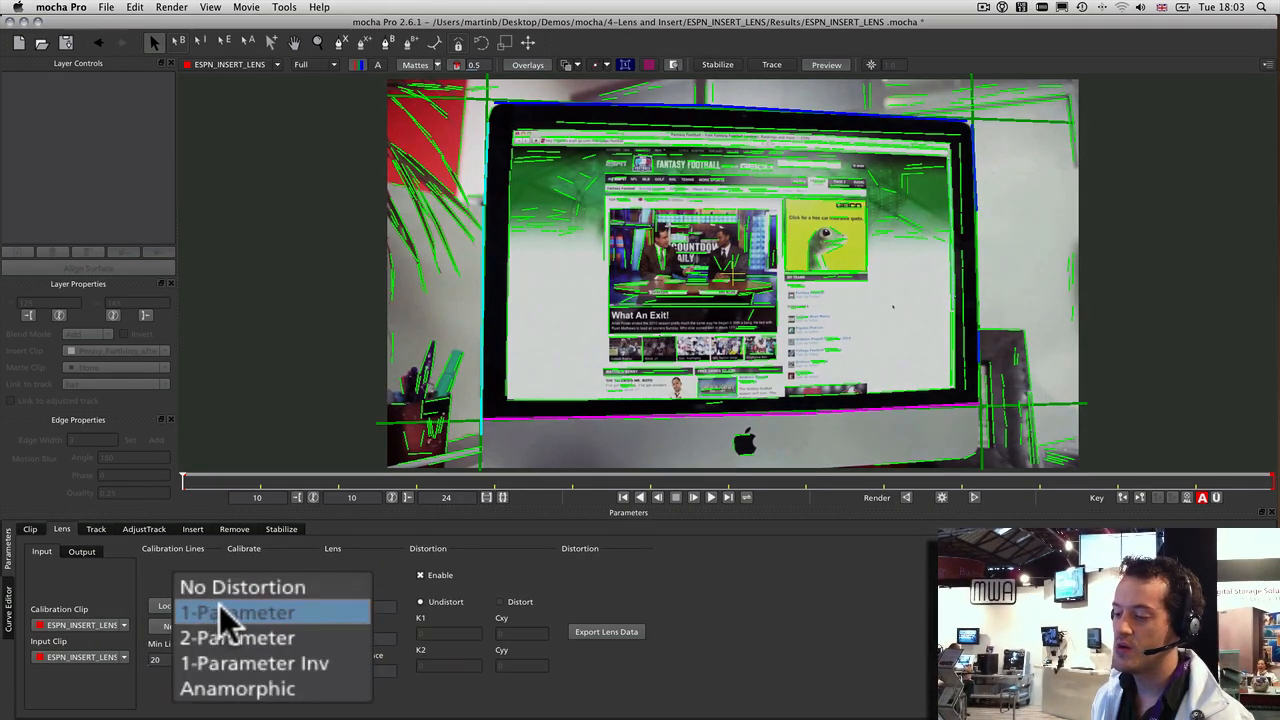
pyautogui.click(250, 609)
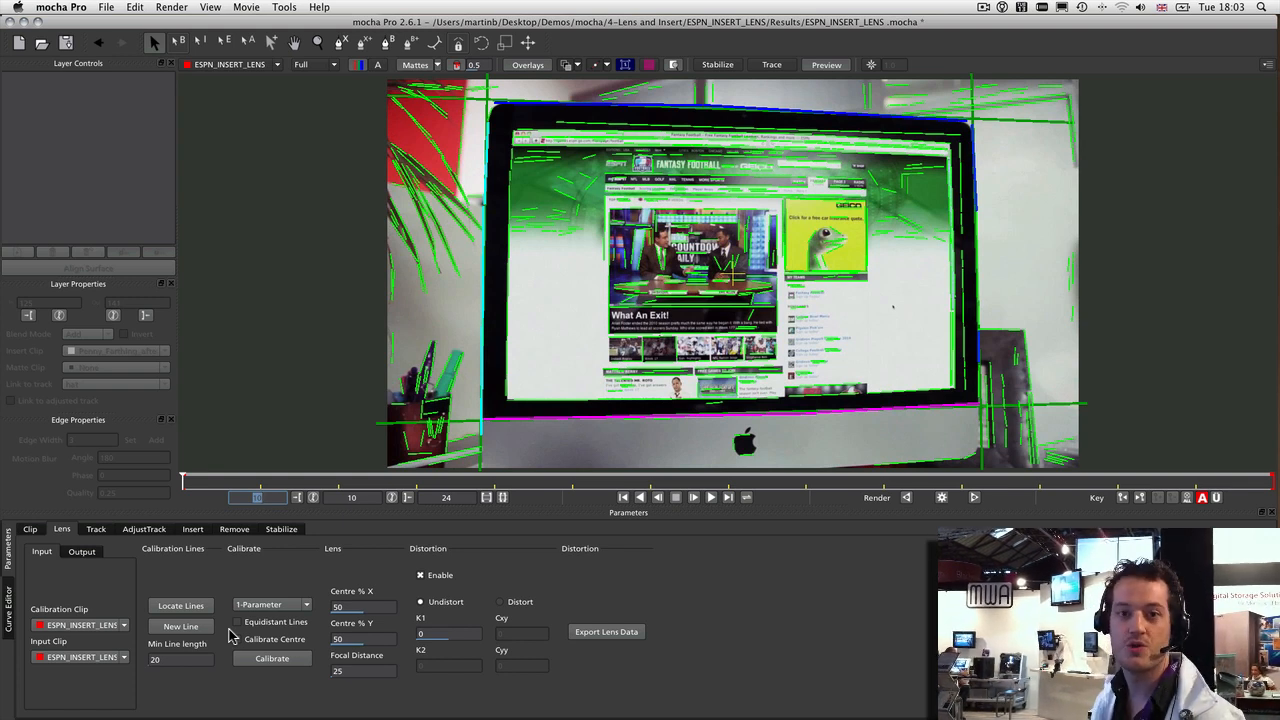
pyautogui.doubleClick(362, 673)
pyautogui.write('8')
pyautogui.press('Return')
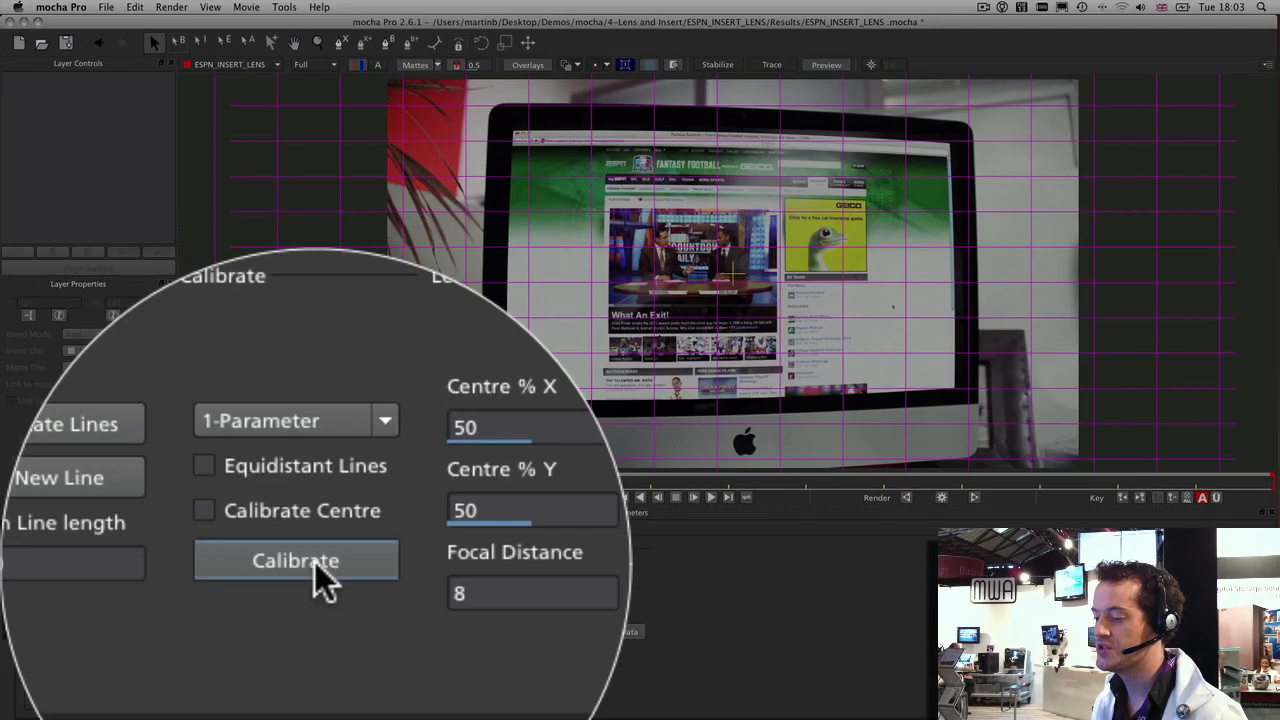
pyautogui.click(258, 656)
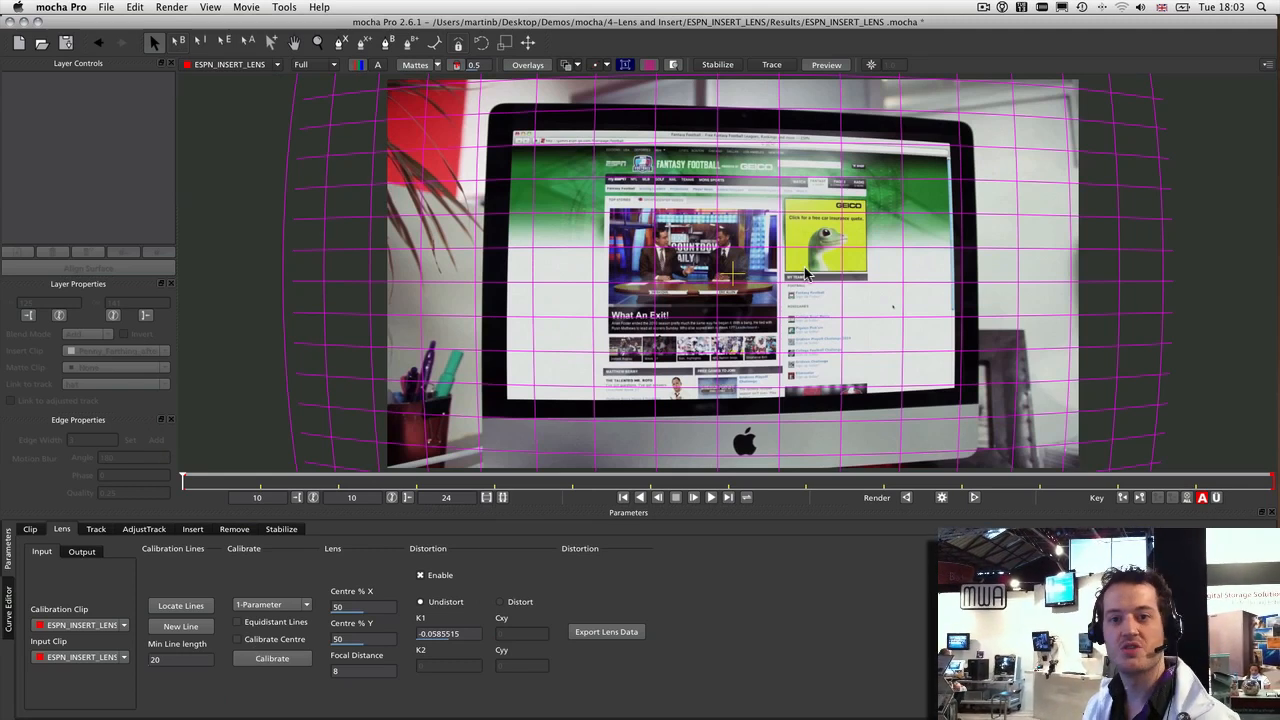
# Render the undistorted frame and switch the viewer back to the original ESPN_INSERT_LENS clip
pyautogui.click(940, 498)
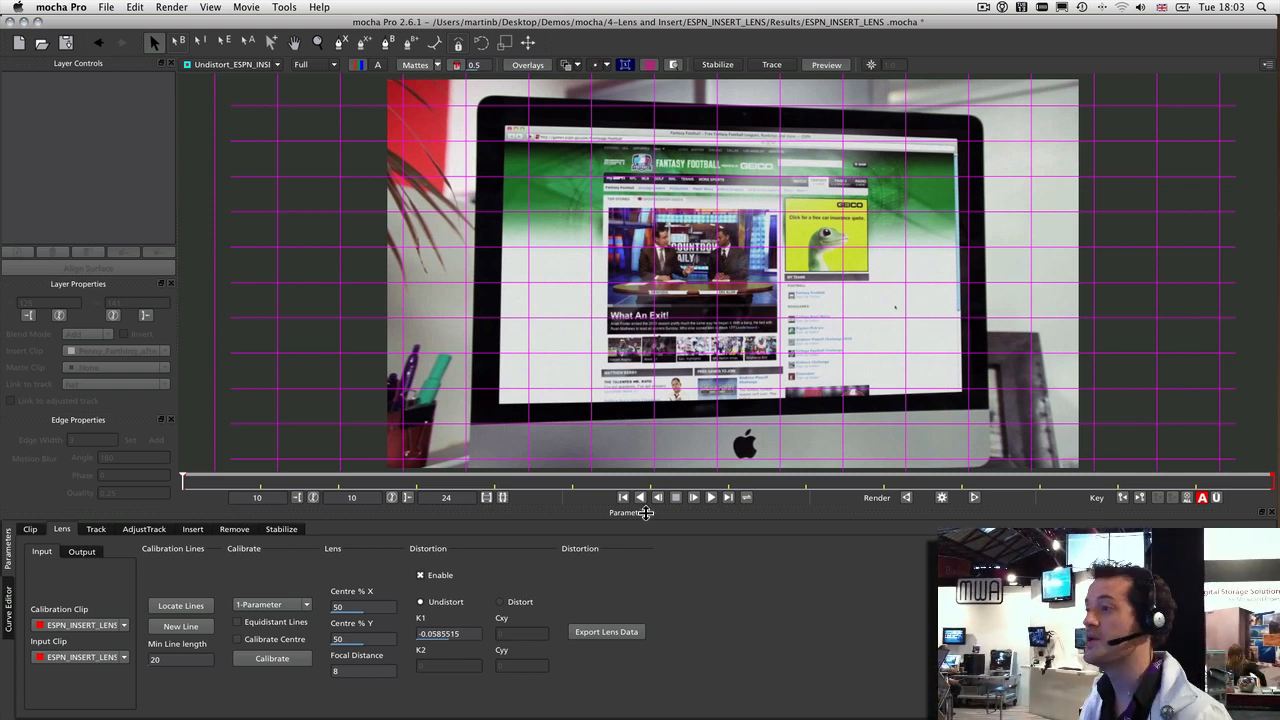
pyautogui.click(232, 64)
pyautogui.click(191, 100)
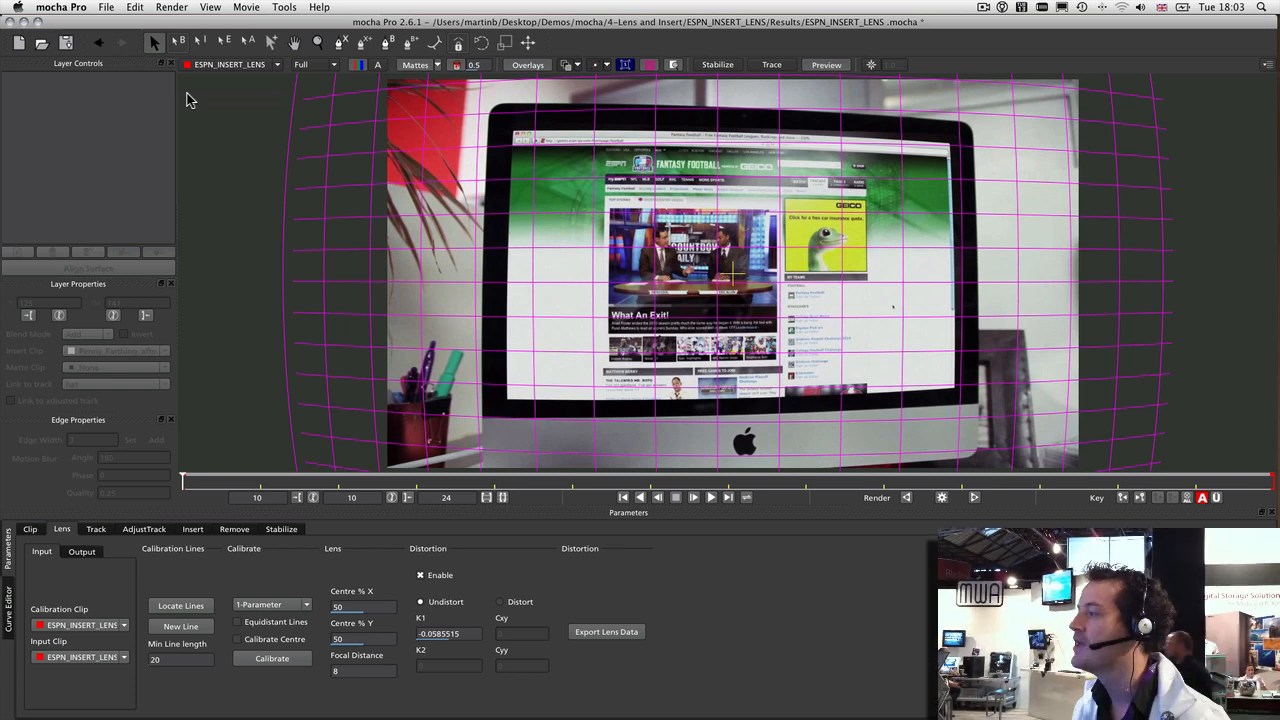
# Draw a closed X-spline around the right half of the monitor's frame, excluding the displayed web page
pyautogui.click(341, 46)
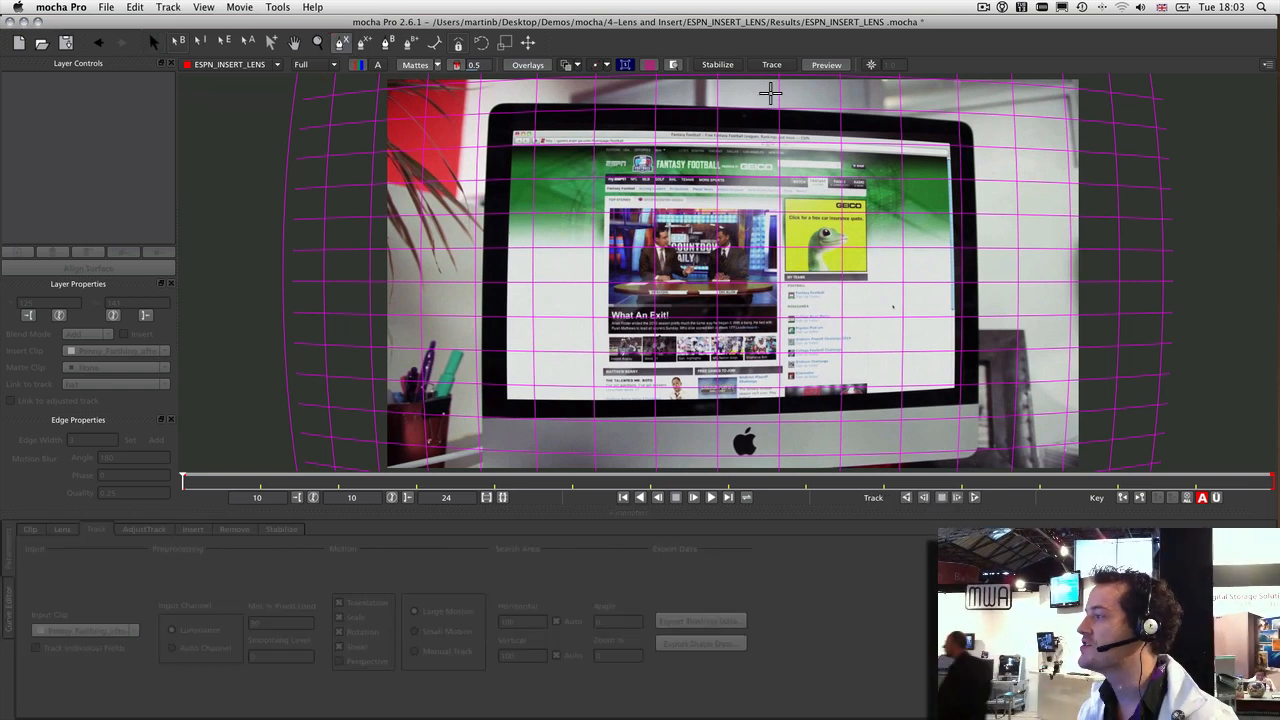
pyautogui.click(733, 95)
pyautogui.click(748, 135)
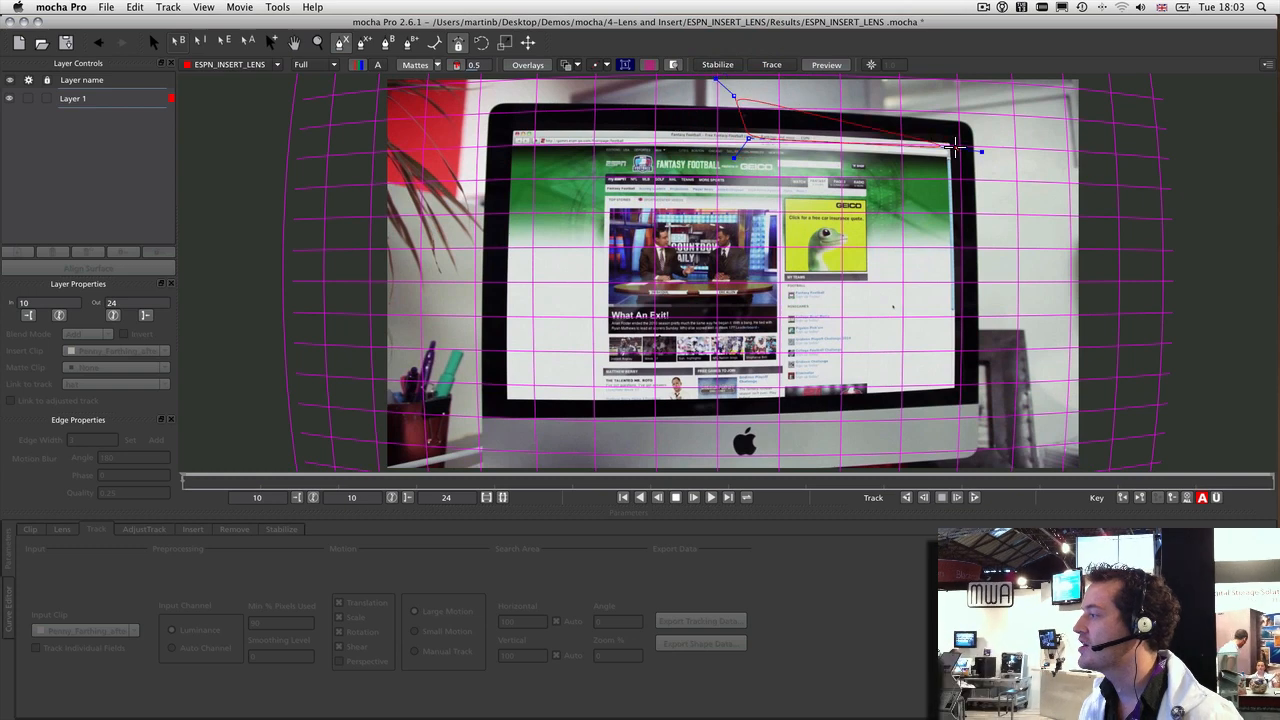
pyautogui.click(947, 143)
pyautogui.click(942, 376)
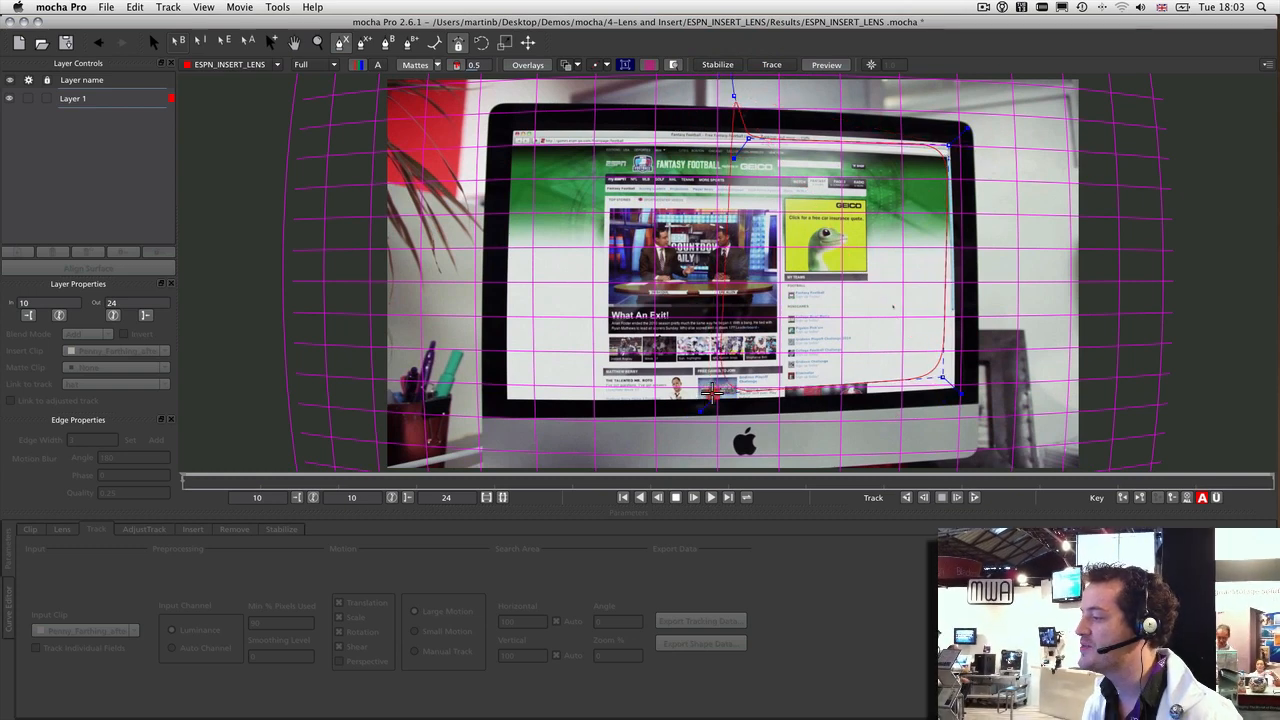
pyautogui.click(711, 393)
pyautogui.click(727, 467)
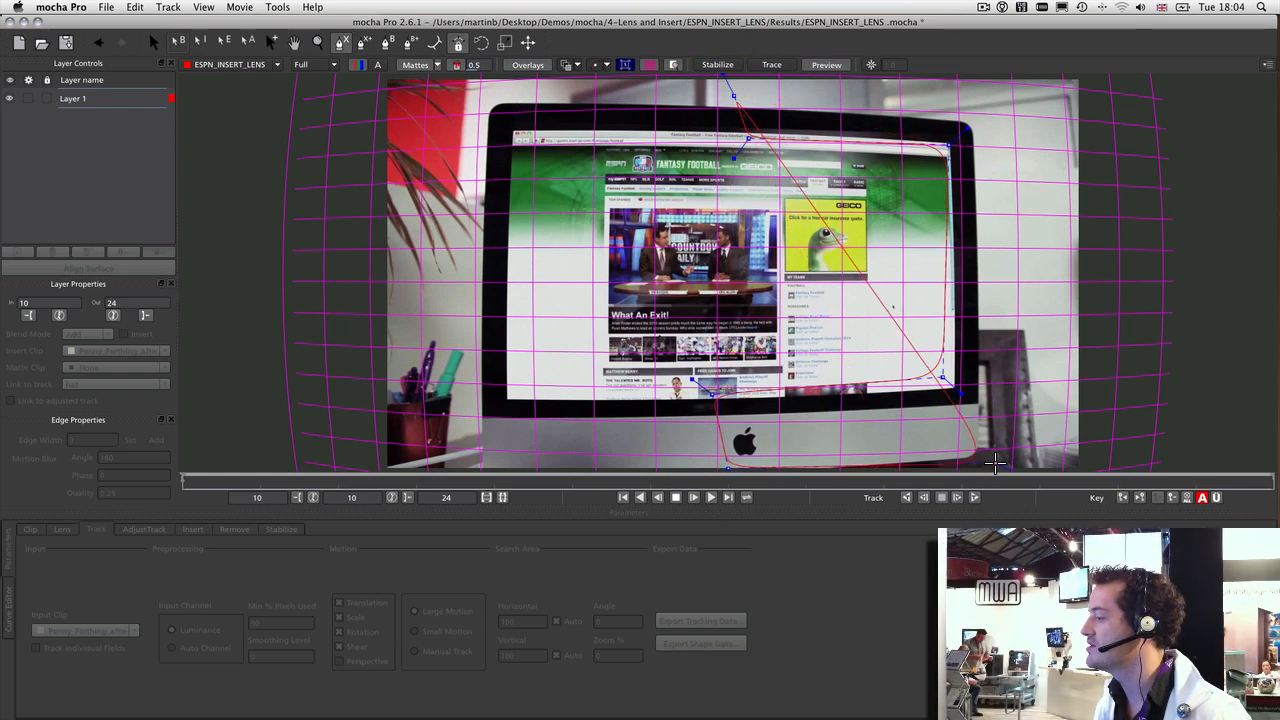
pyautogui.click(1007, 467)
pyautogui.click(991, 104)
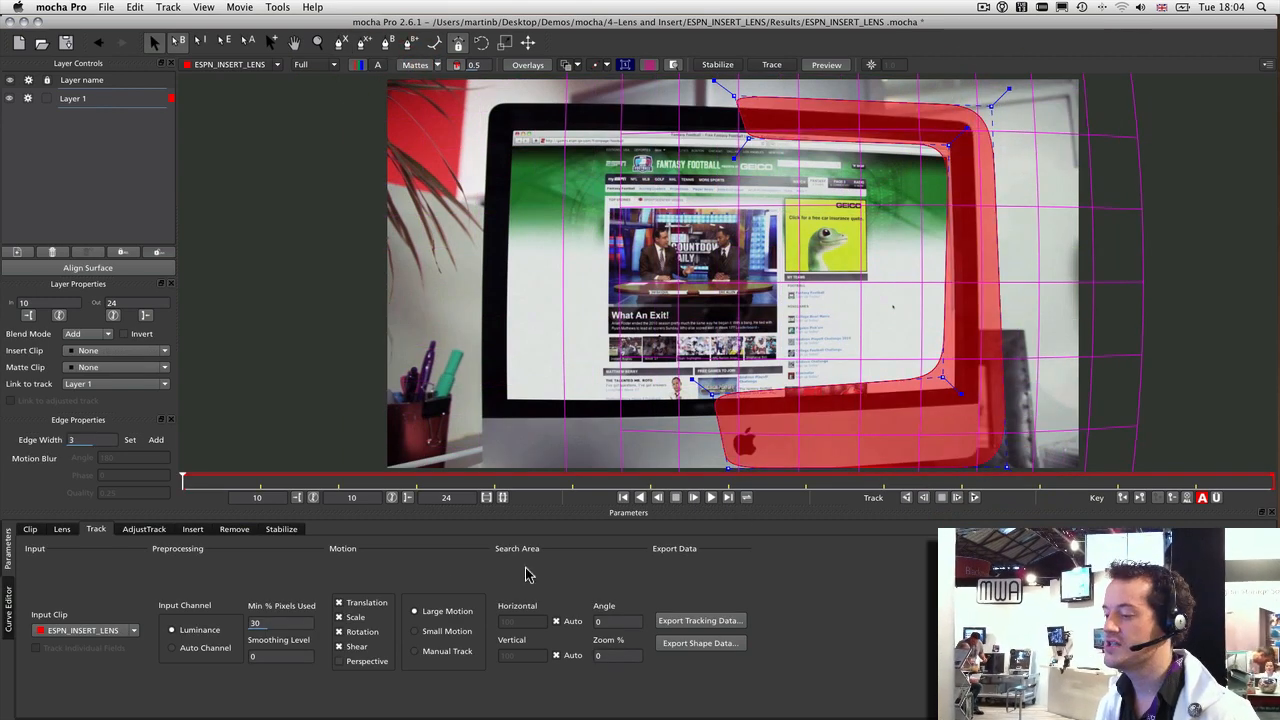
# Track the layer forward with perspective motion enabled and the minimum pixels used set to 40%
pyautogui.click(339, 661)
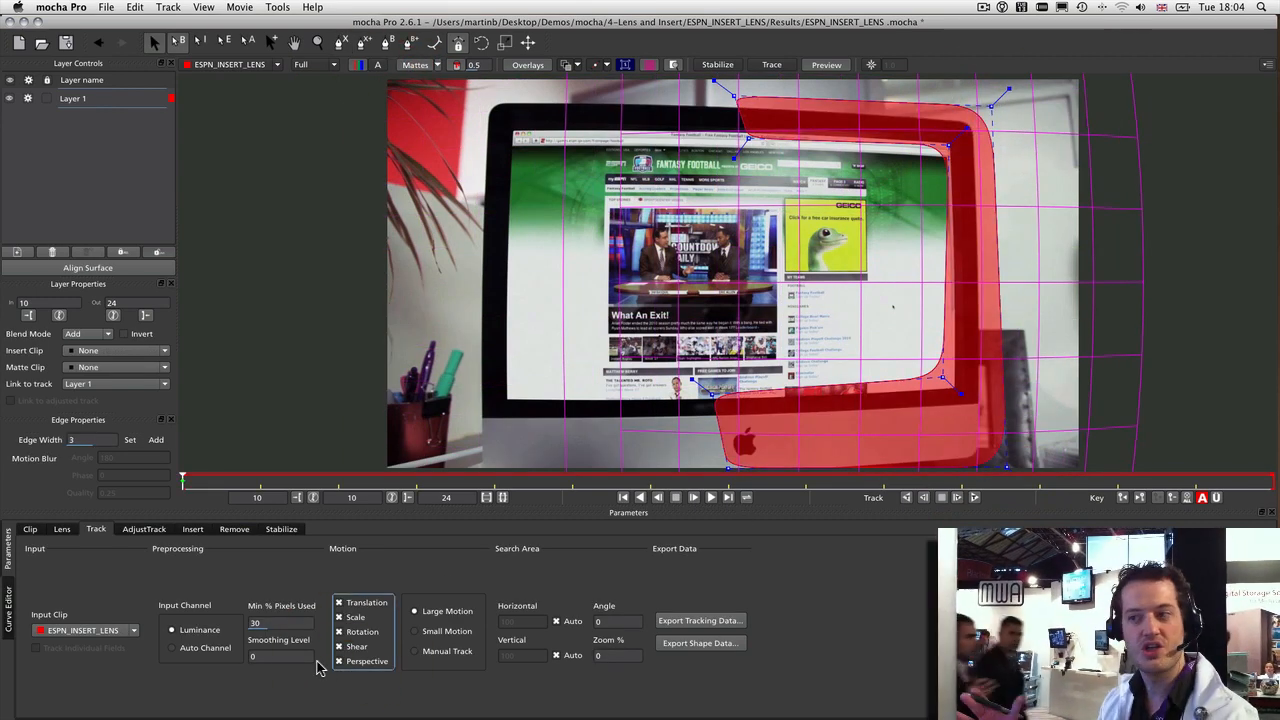
pyautogui.click(275, 623)
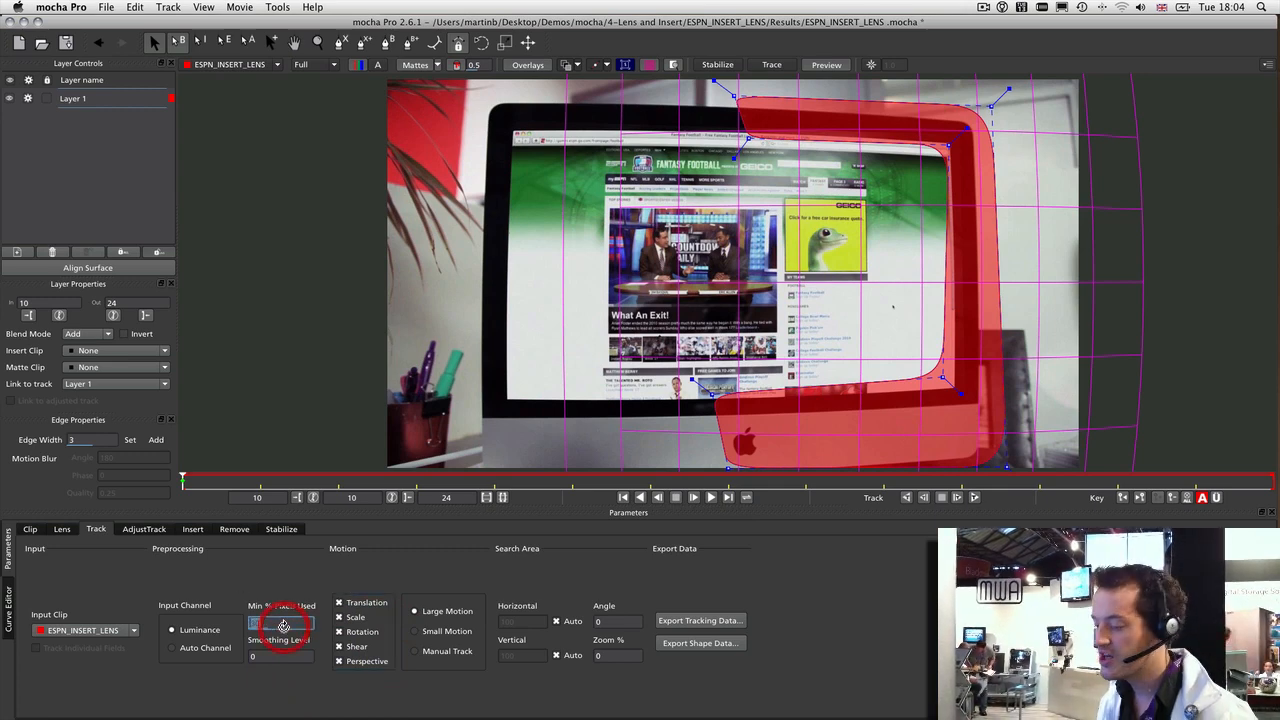
pyautogui.write('40')
pyautogui.press('Return')
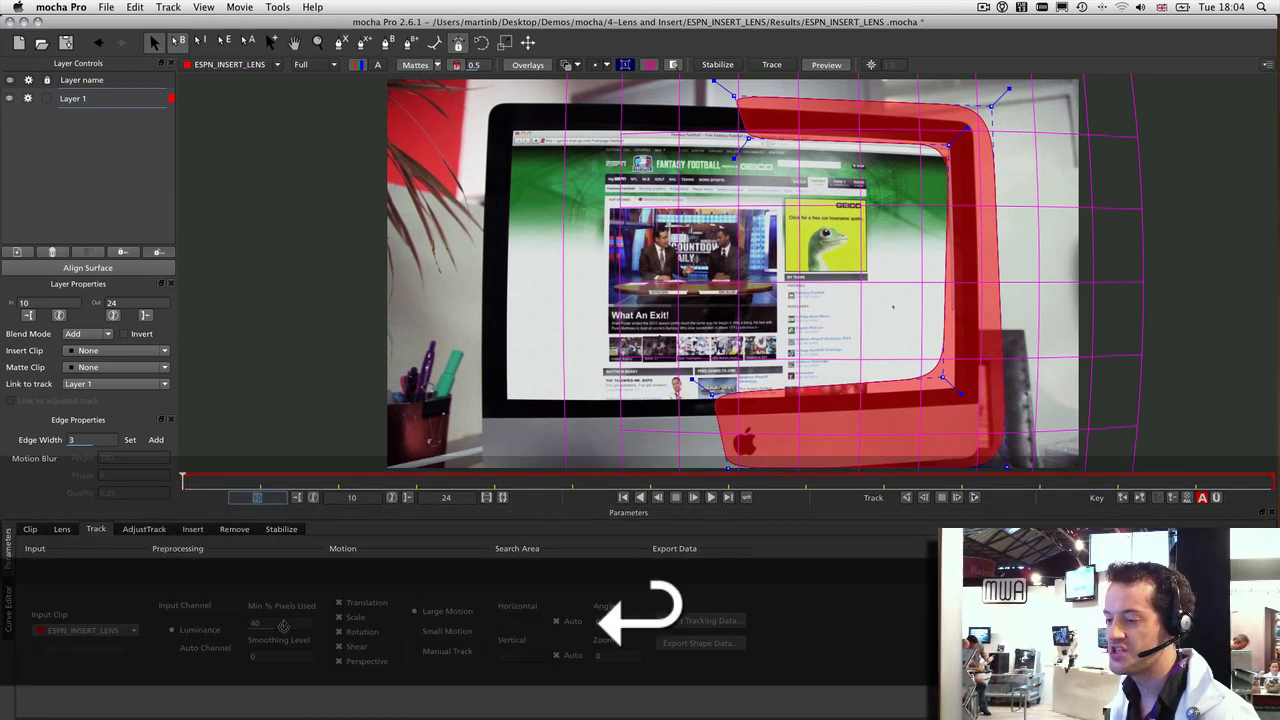
pyautogui.click(975, 498)
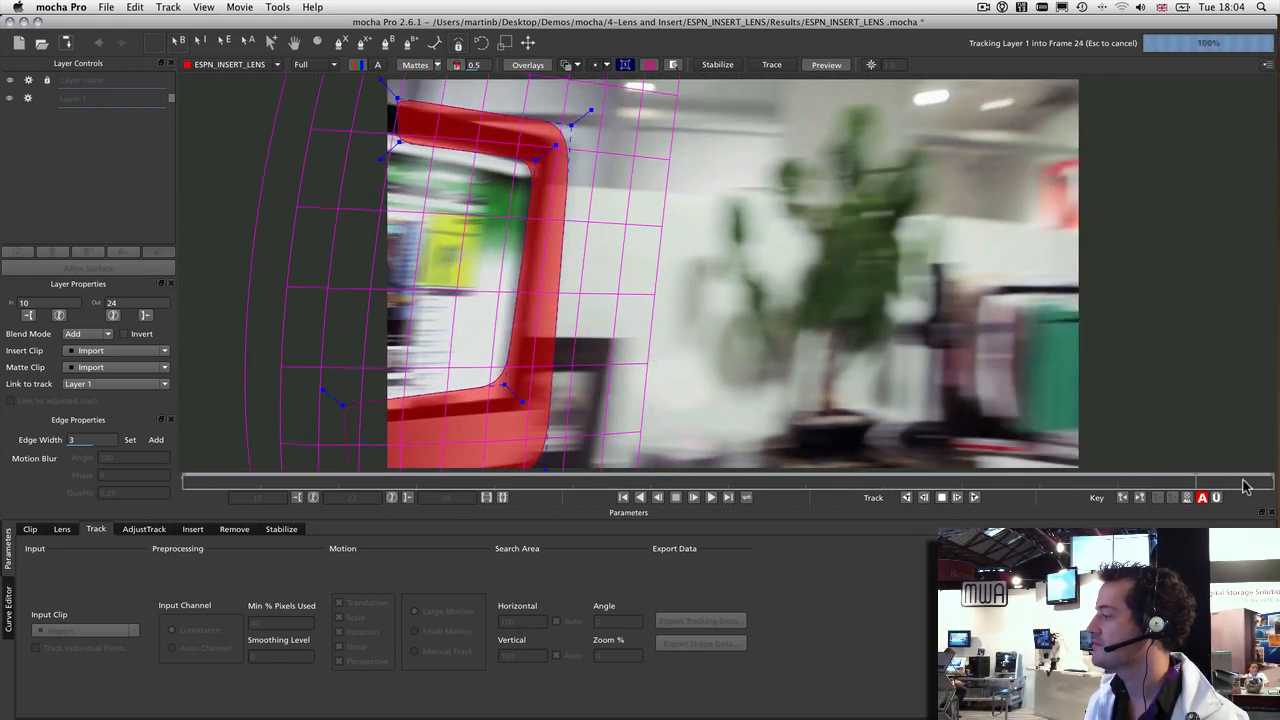
# Return to the start of the clip, show the planar surface and fit its four corners to the monitor's screen
pyautogui.moveTo(1270, 480); pyautogui.dragTo(3, 407)
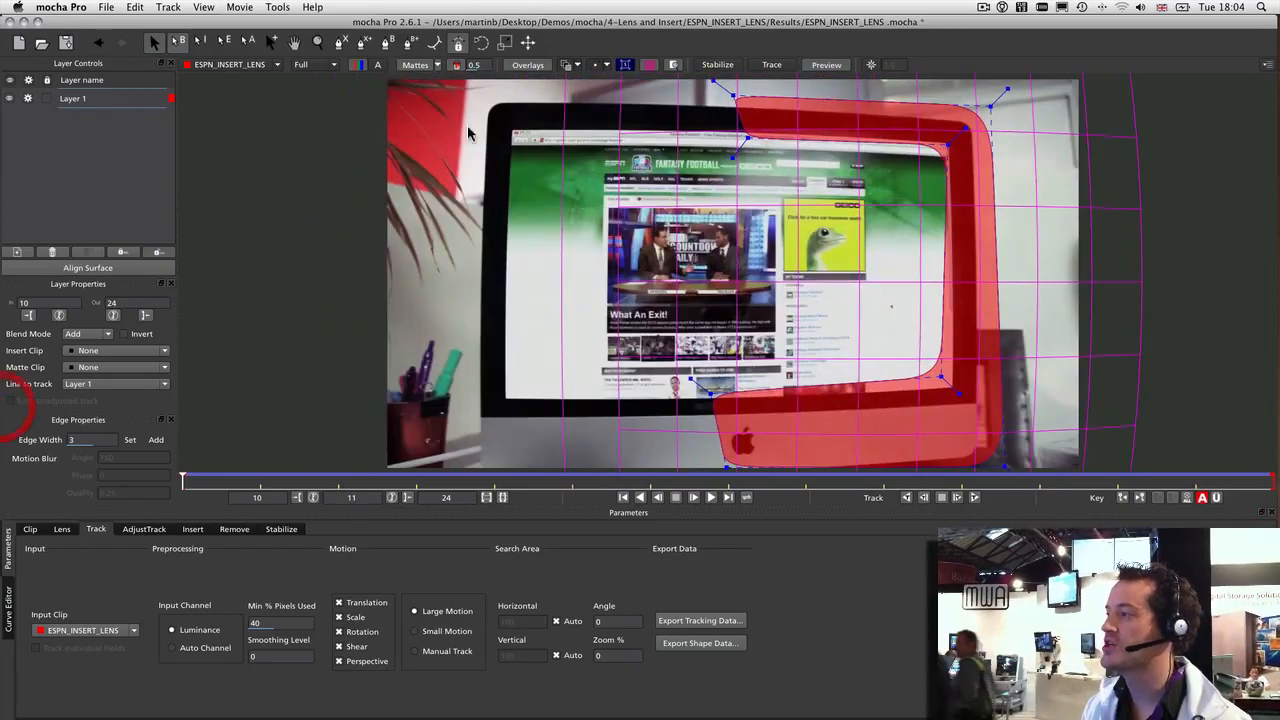
pyautogui.click(624, 64)
pyautogui.moveTo(745, 142); pyautogui.dragTo(492, 121)
pyautogui.moveTo(730, 408); pyautogui.dragTo(502, 400)
pyautogui.moveTo(970, 419); pyautogui.dragTo(962, 396)
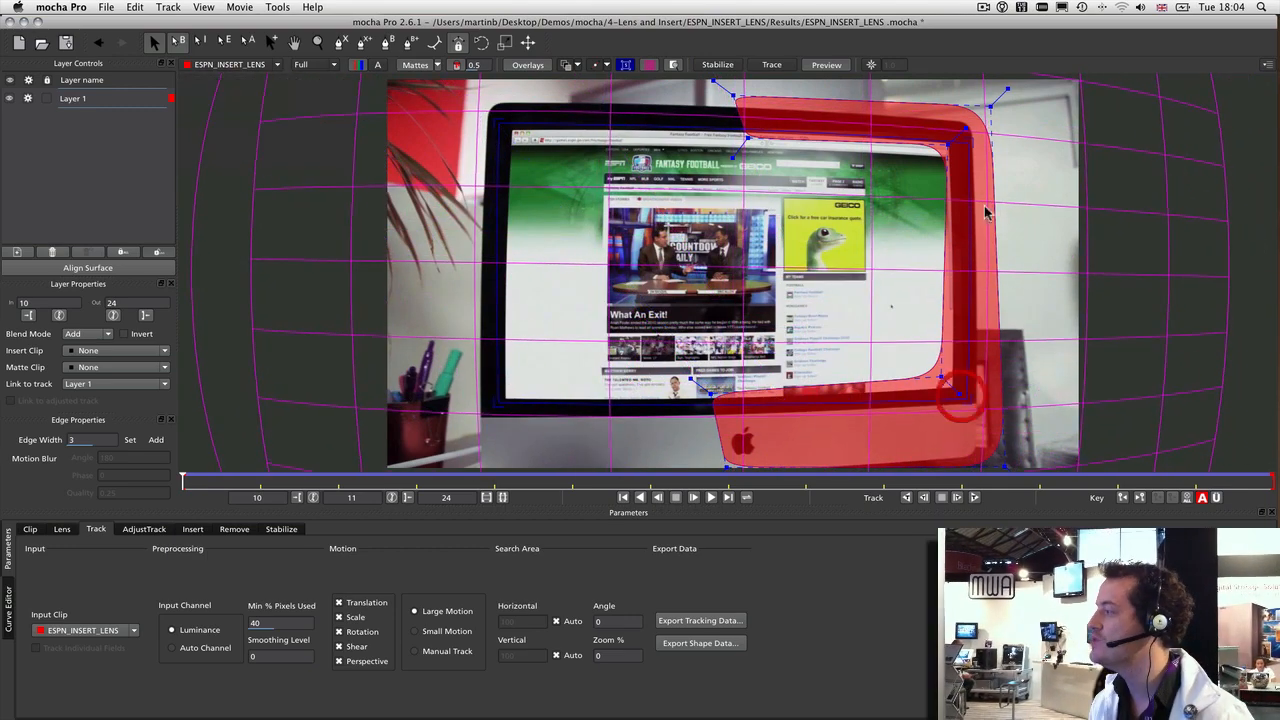
pyautogui.moveTo(967, 145); pyautogui.dragTo(957, 135)
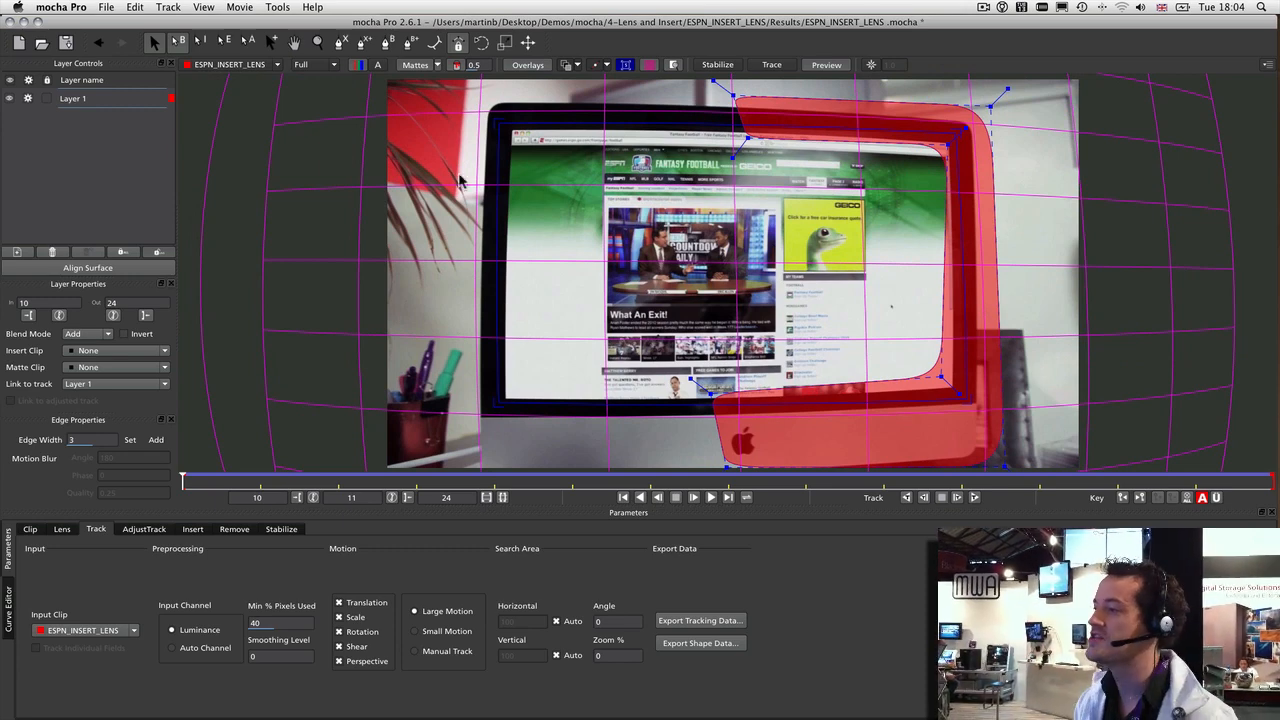
# Fine-tune all four surface corners so the surface edges follow the inside of the monitor's black bezel
pyautogui.moveTo(495, 123); pyautogui.dragTo(499, 124)
pyautogui.moveTo(498, 404); pyautogui.dragTo(497, 409)
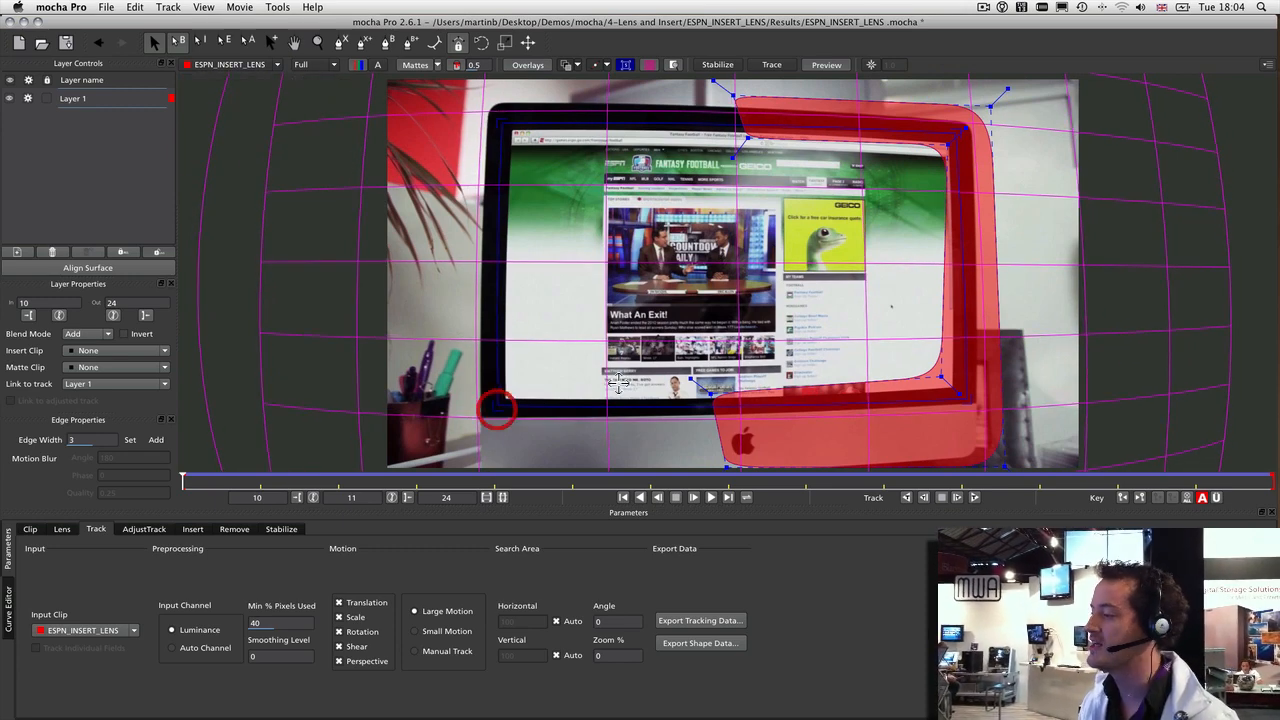
pyautogui.moveTo(963, 400); pyautogui.dragTo(958, 403)
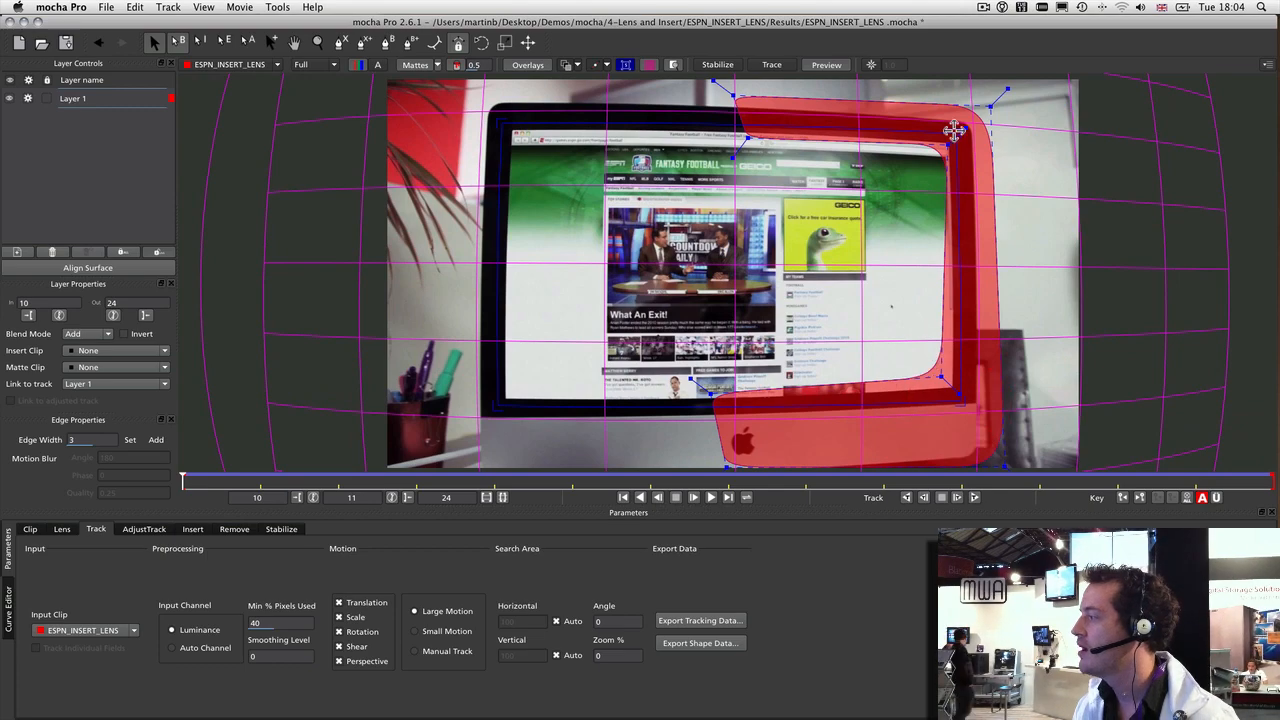
pyautogui.moveTo(954, 131); pyautogui.dragTo(957, 131)
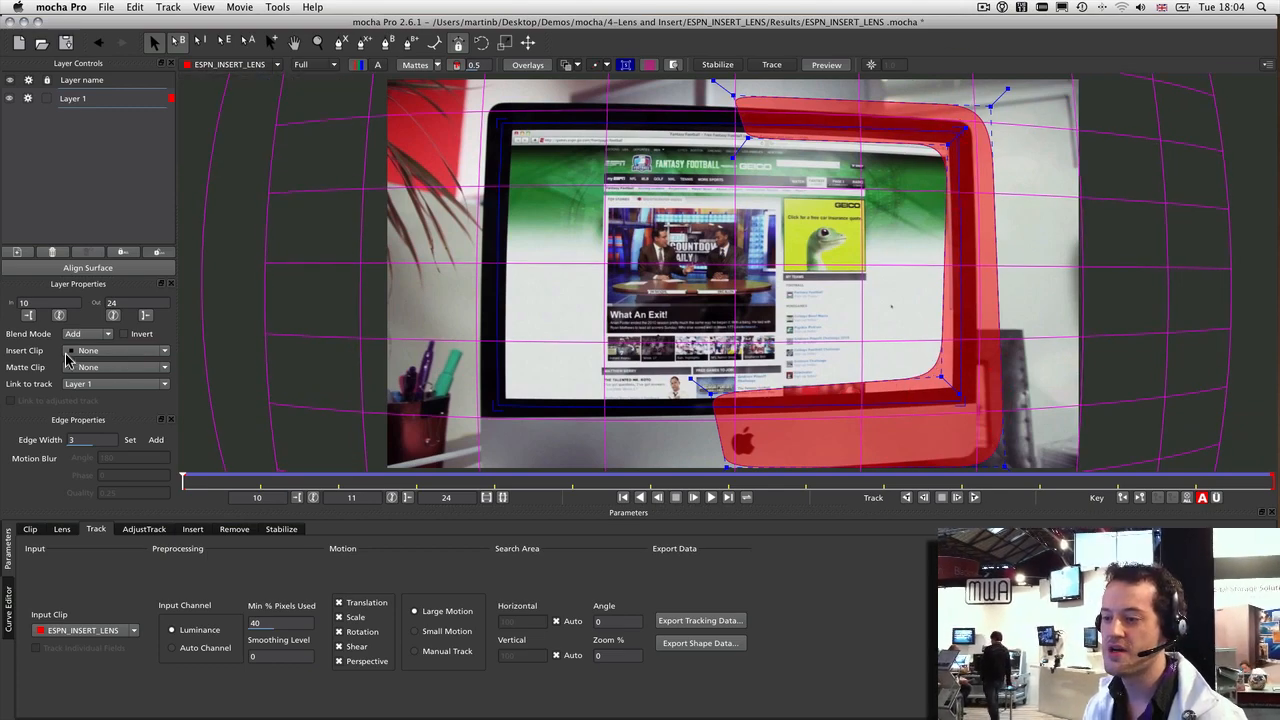
# Import mochaPro_screenshot2.jpg from the ESPN_INSERT_LENS folder in 4-Lens and Insert as the layer's insert clip
pyautogui.click(68, 358)
pyautogui.click(70, 297)
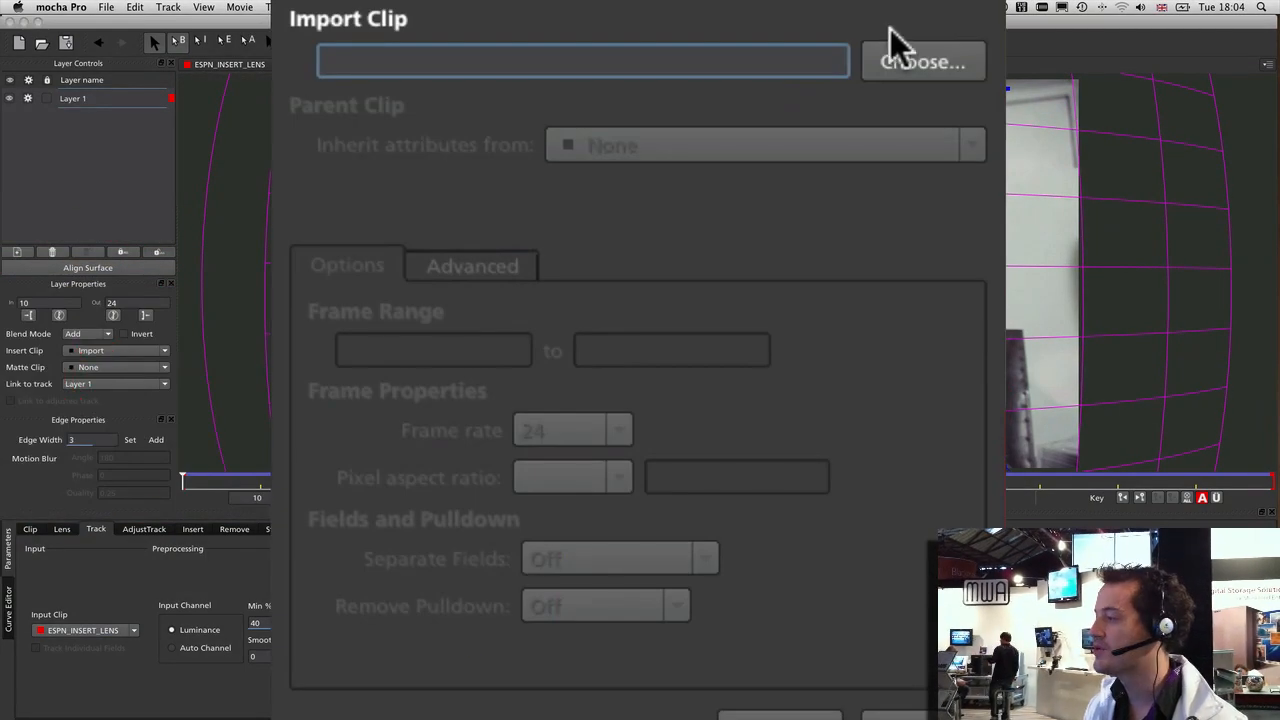
pyautogui.click(900, 57)
pyautogui.click(394, 55)
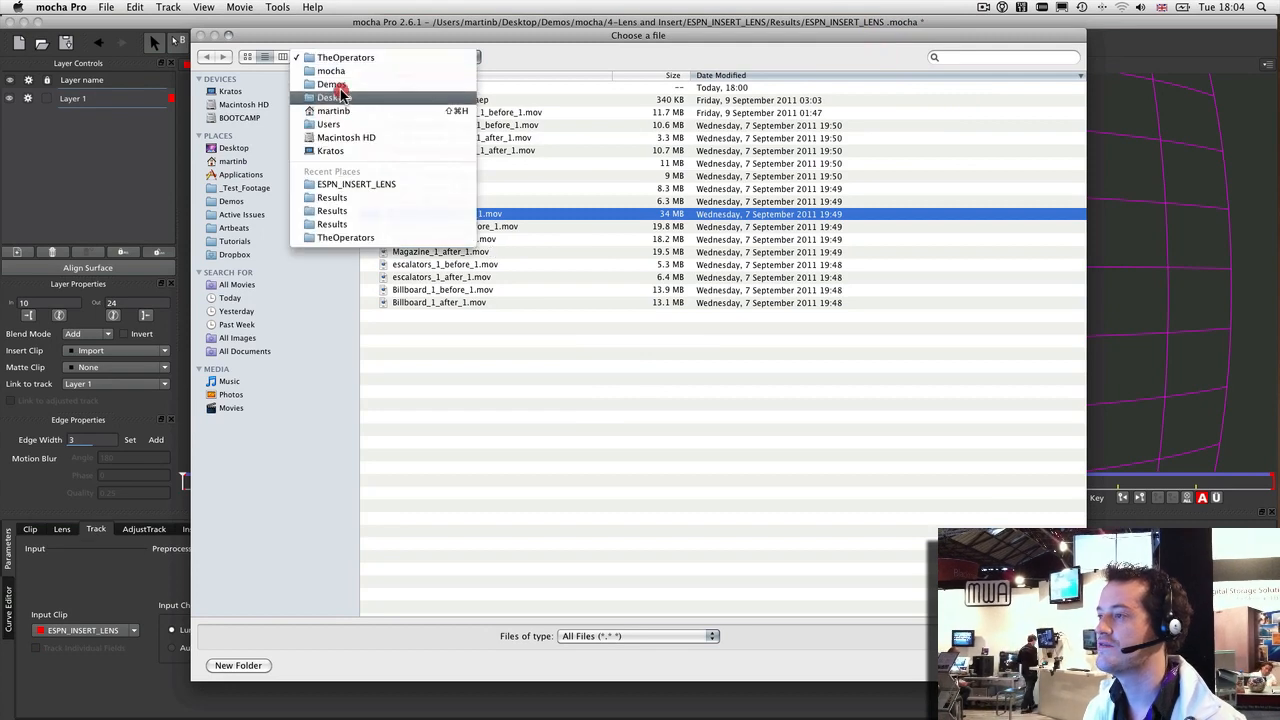
pyautogui.click(334, 85)
pyautogui.doubleClick(405, 87)
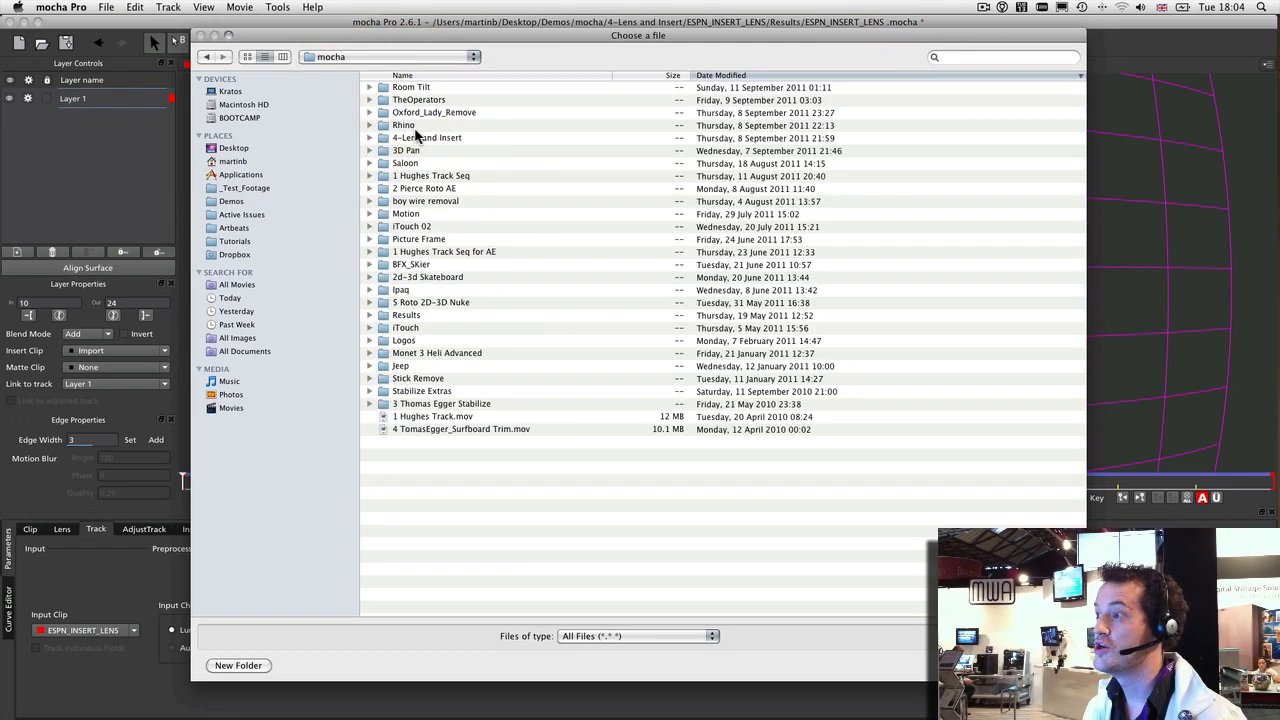
pyautogui.doubleClick(421, 139)
pyautogui.doubleClick(411, 87)
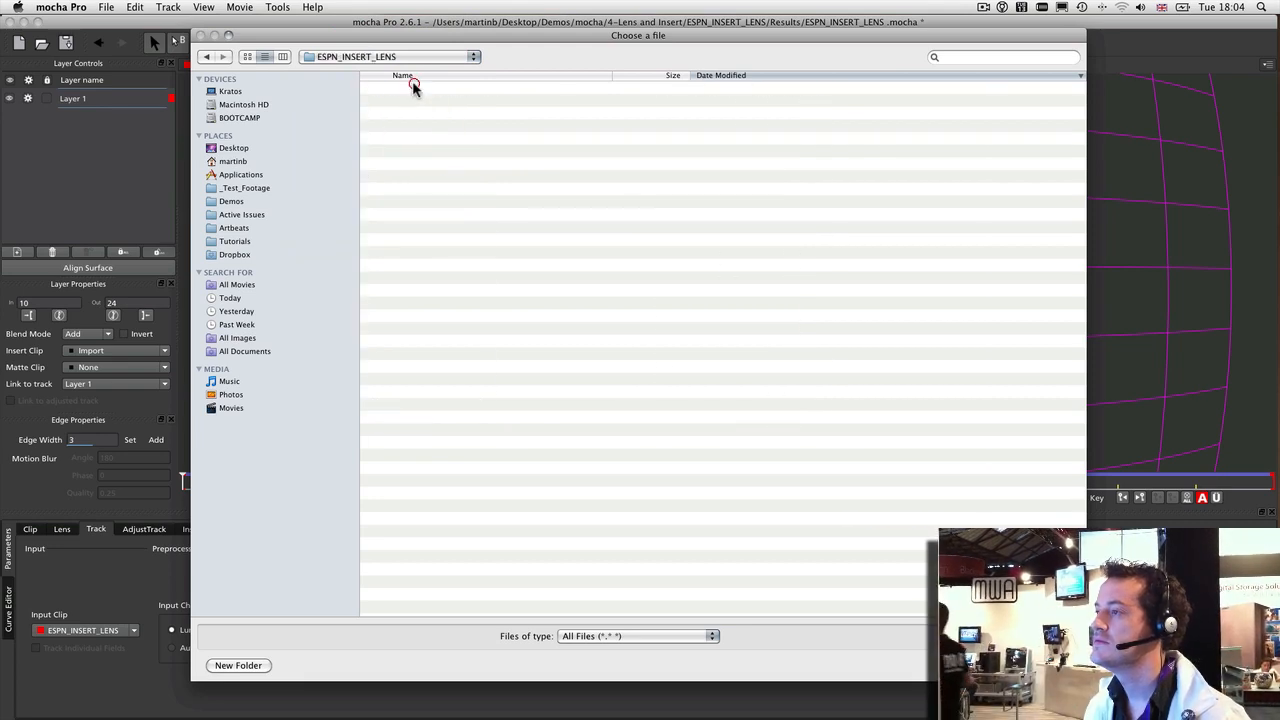
pyautogui.doubleClick(427, 100)
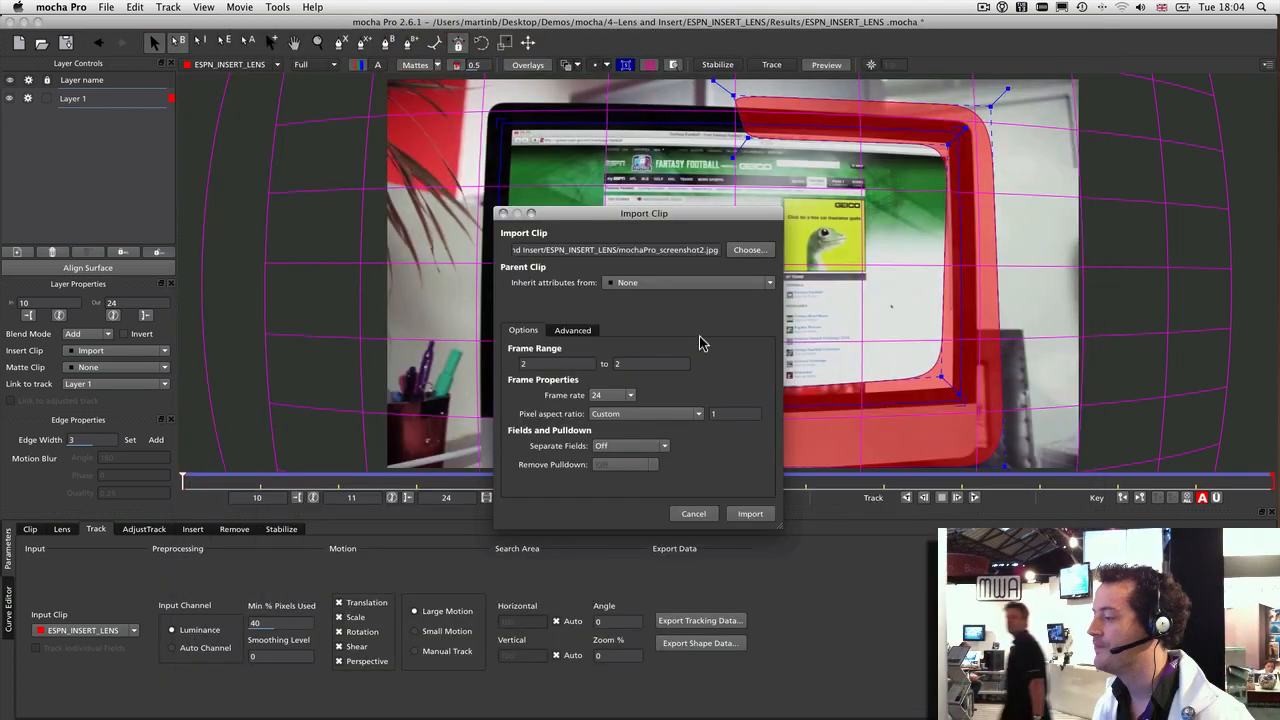
pyautogui.click(749, 514)
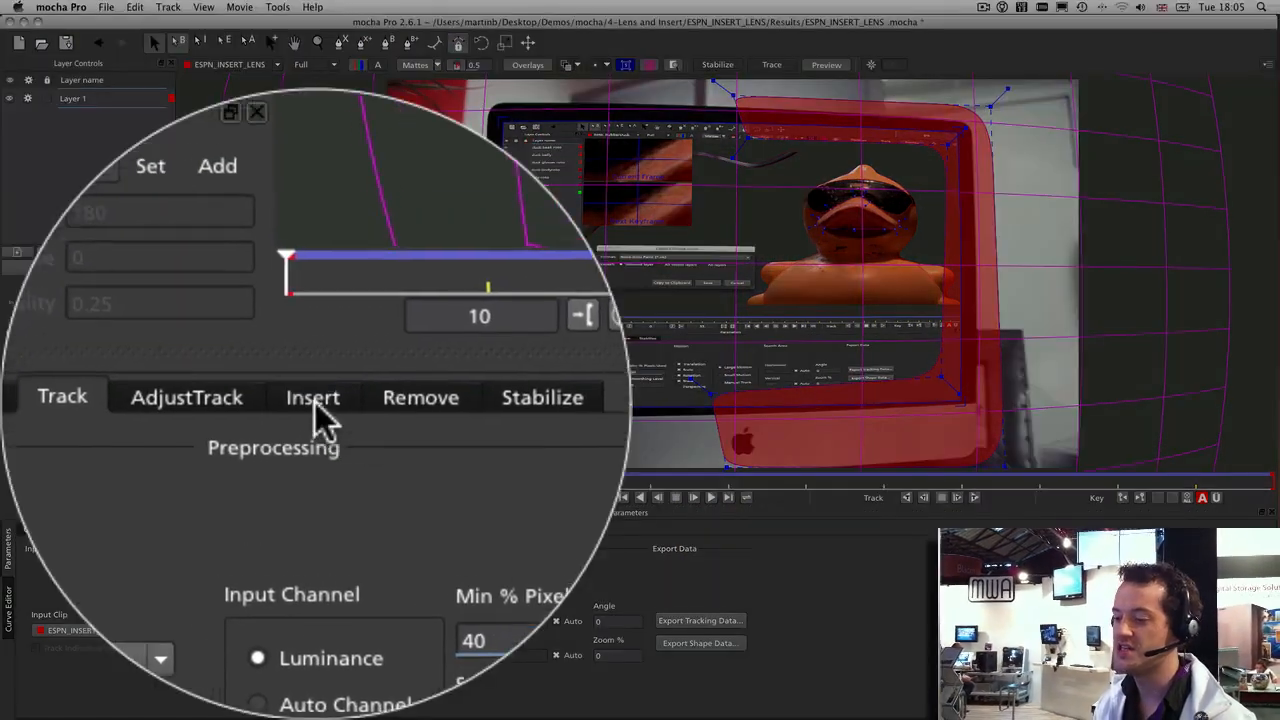
# Enable motion blur for the inserted screenshot in the insert render settings
pyautogui.click(192, 529)
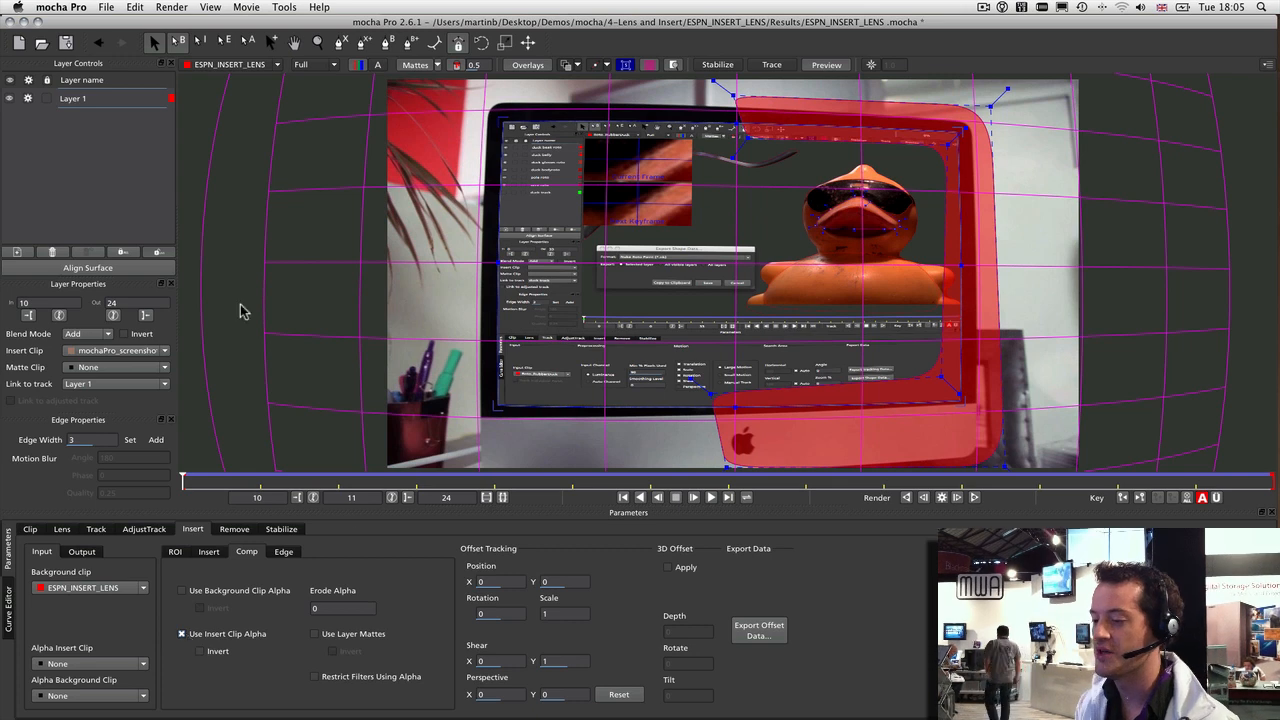
pyautogui.click(210, 553)
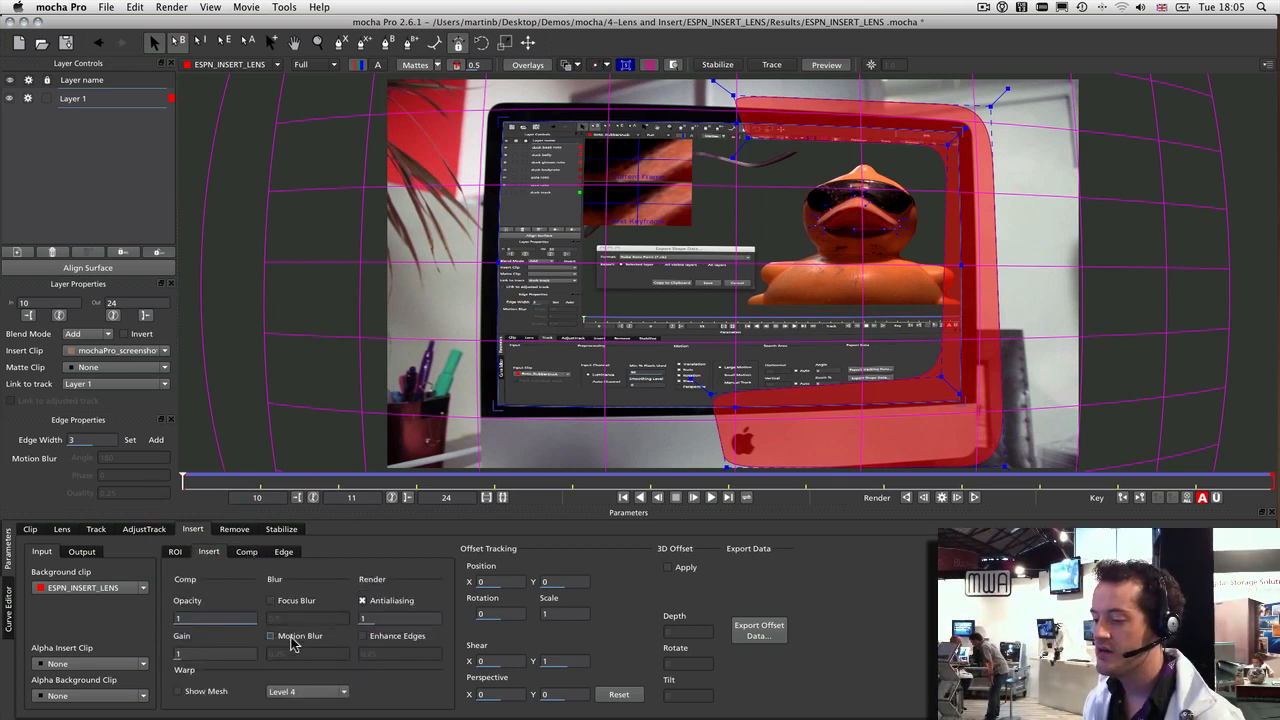
pyautogui.click(292, 641)
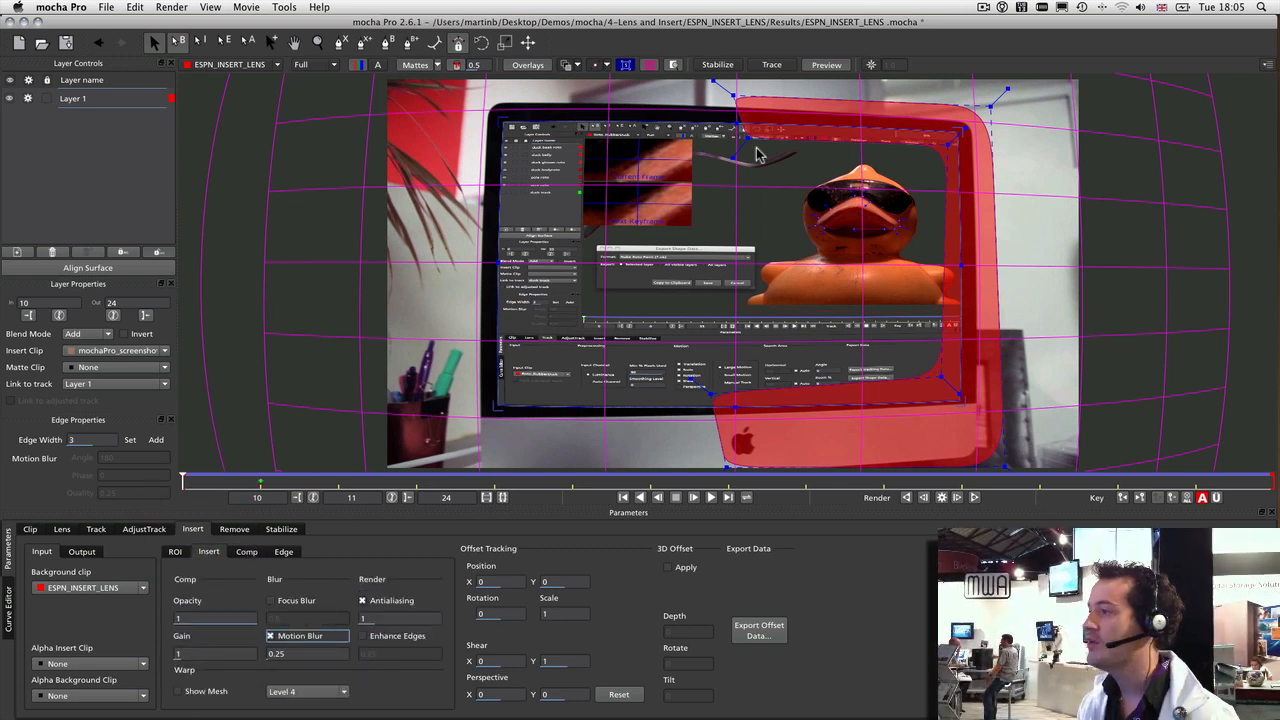
# Hide the matte fill, render the motion-blurred insert forward from frame 10, stop the render partway and return to the clip's first frame
pyautogui.click(412, 66)
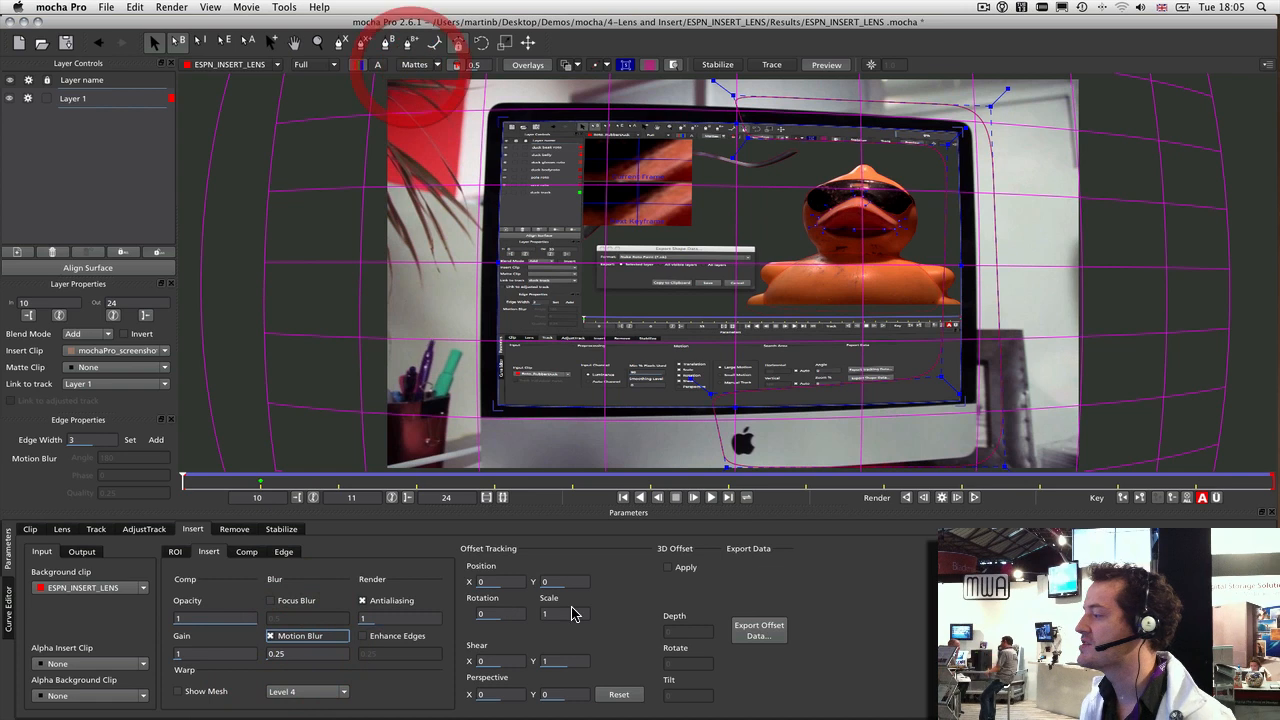
pyautogui.click(974, 498)
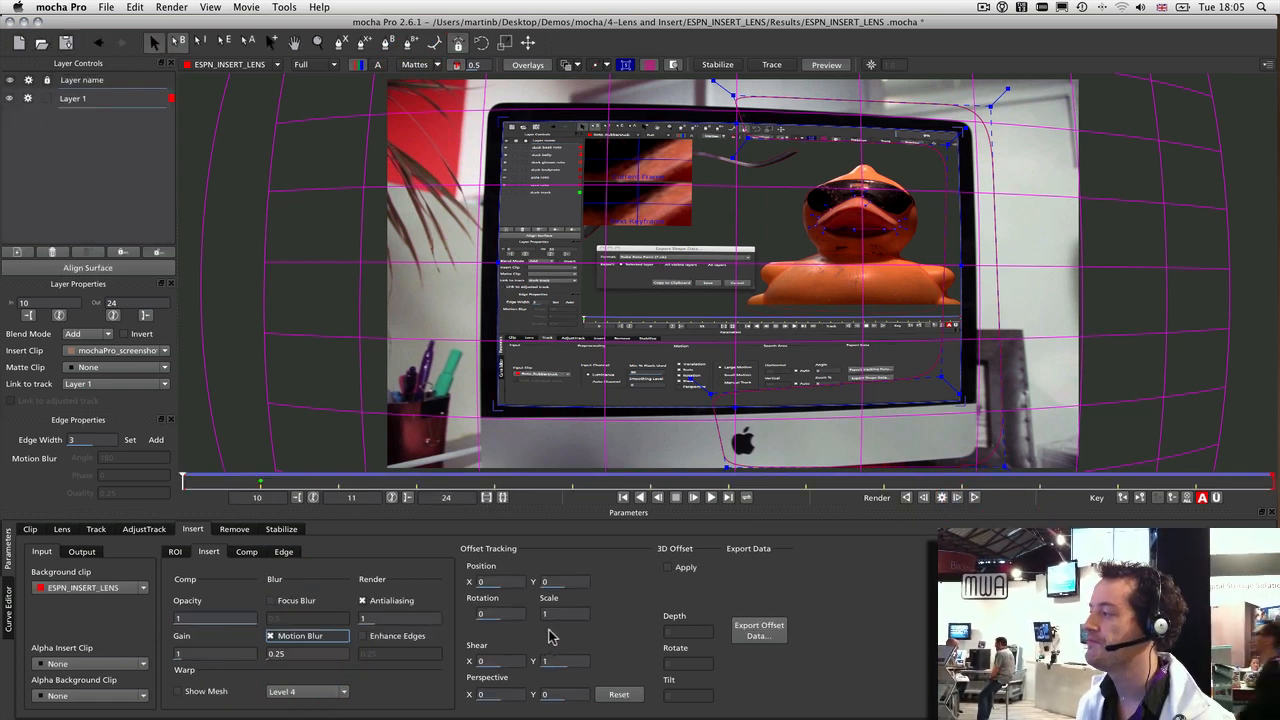
pyautogui.click(974, 498)
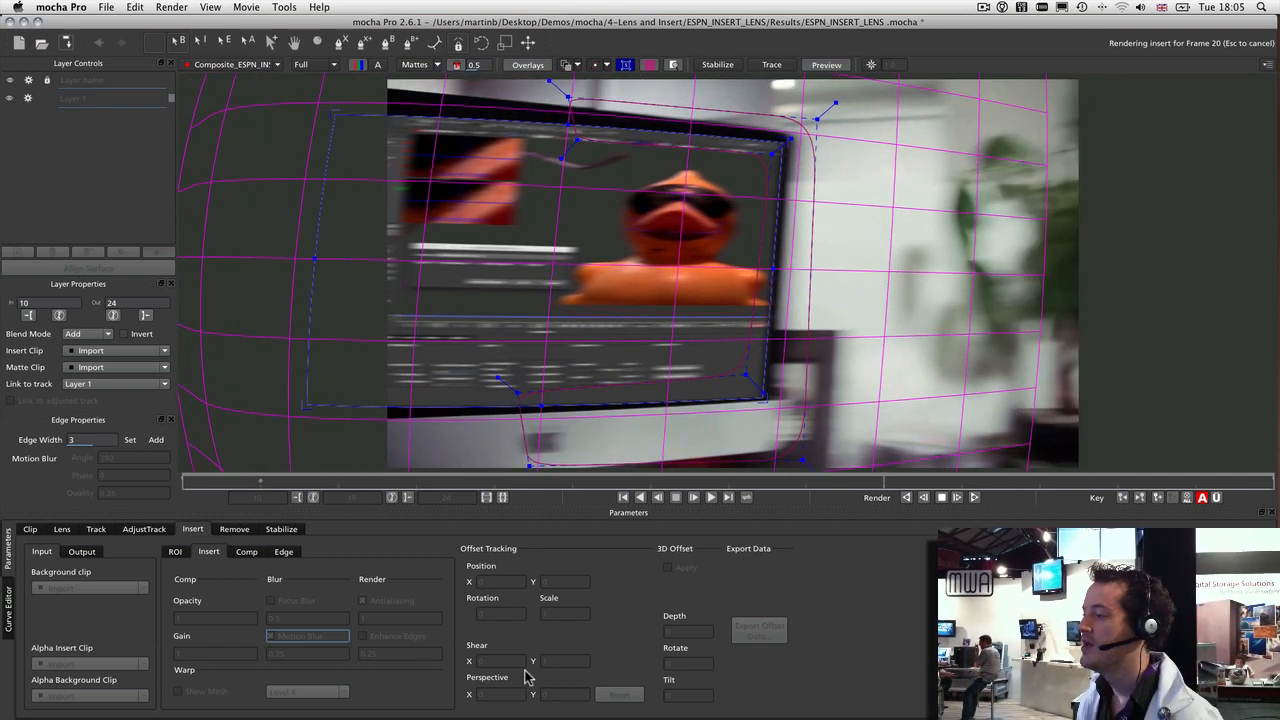
pyautogui.press('Escape')
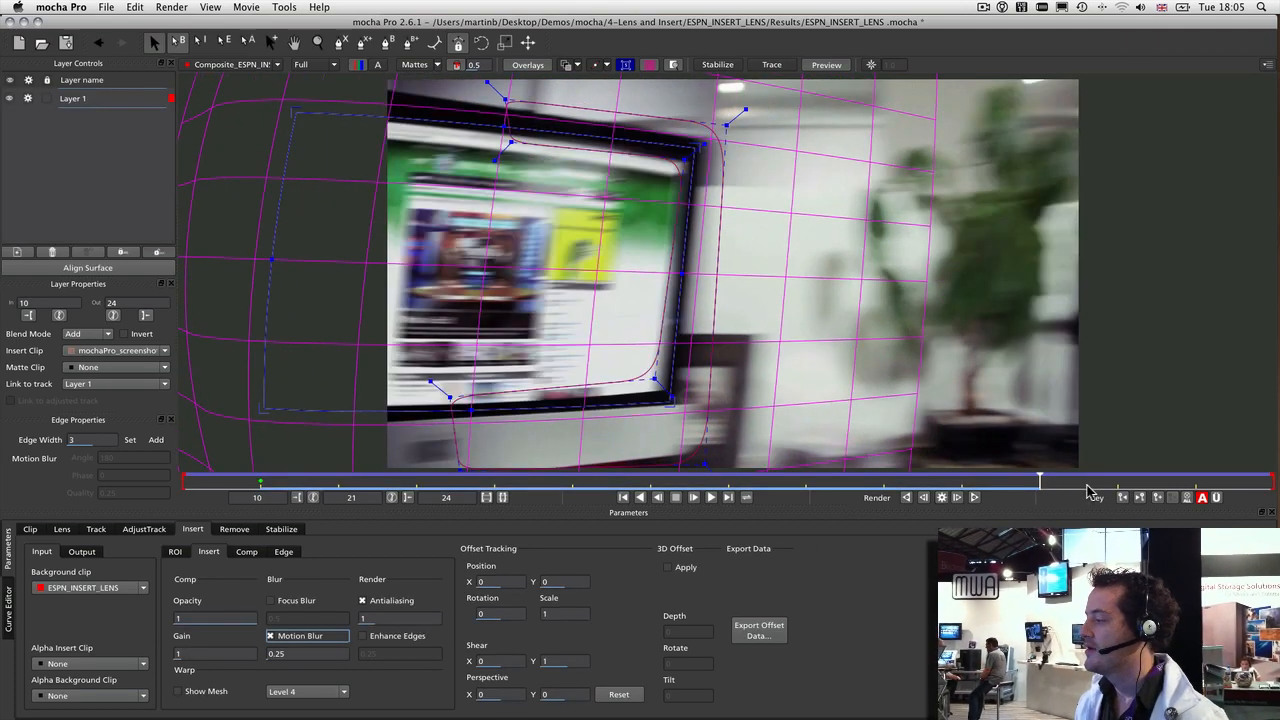
pyautogui.moveTo(1040, 481); pyautogui.dragTo(27, 476)
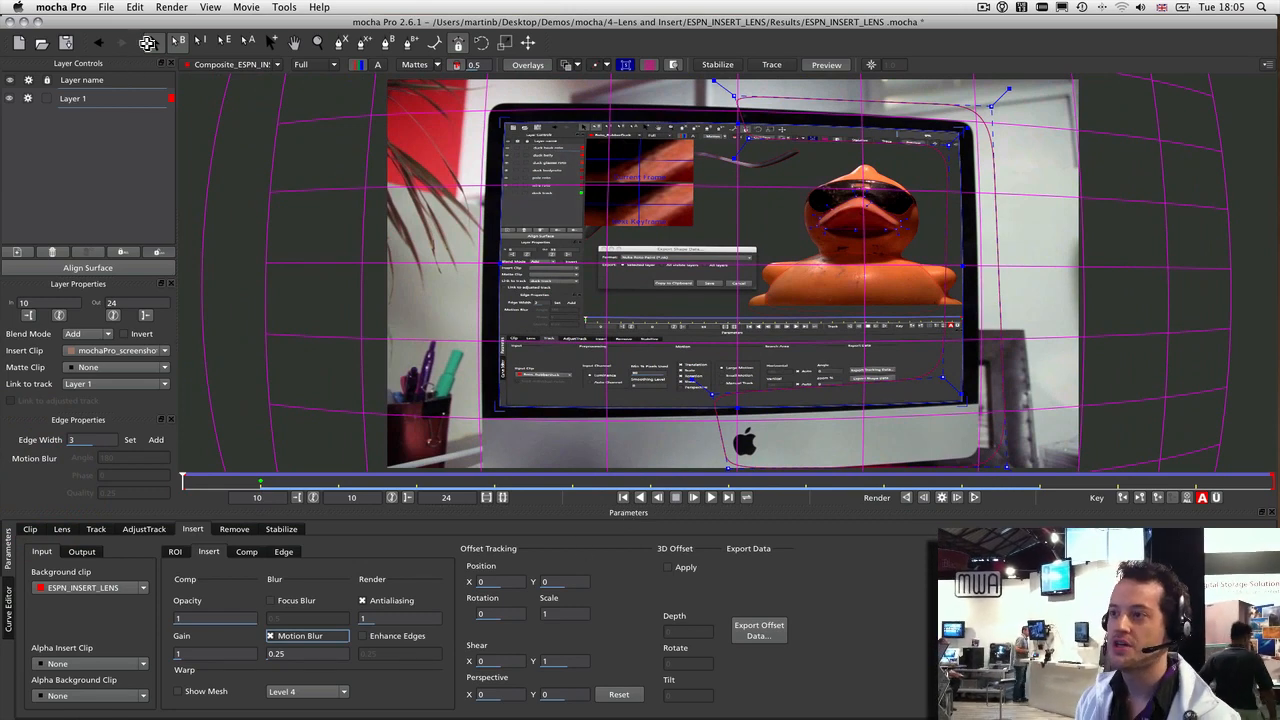
# Open the recent project Penny_Farthing_after_1_remove.mocha without saving the current one, play the clip and return to frame 125
pyautogui.click(106, 7)
pyautogui.moveTo(110, 49)
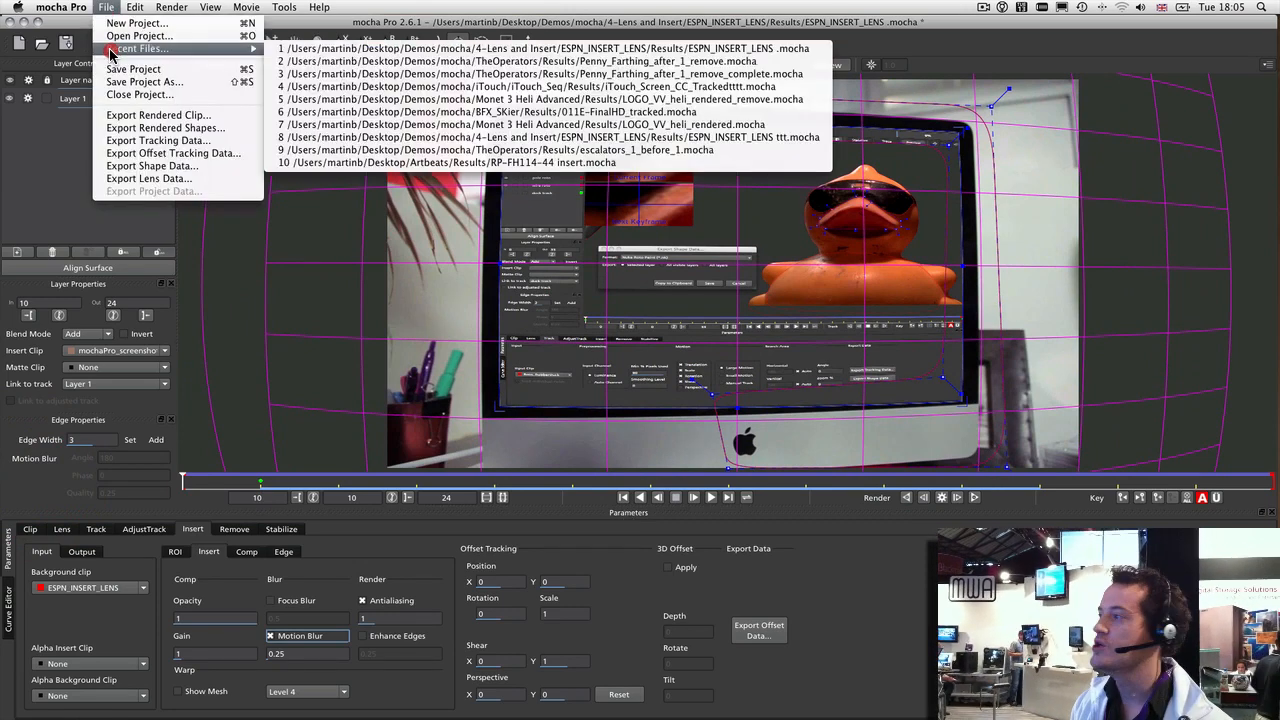
pyautogui.click(617, 61)
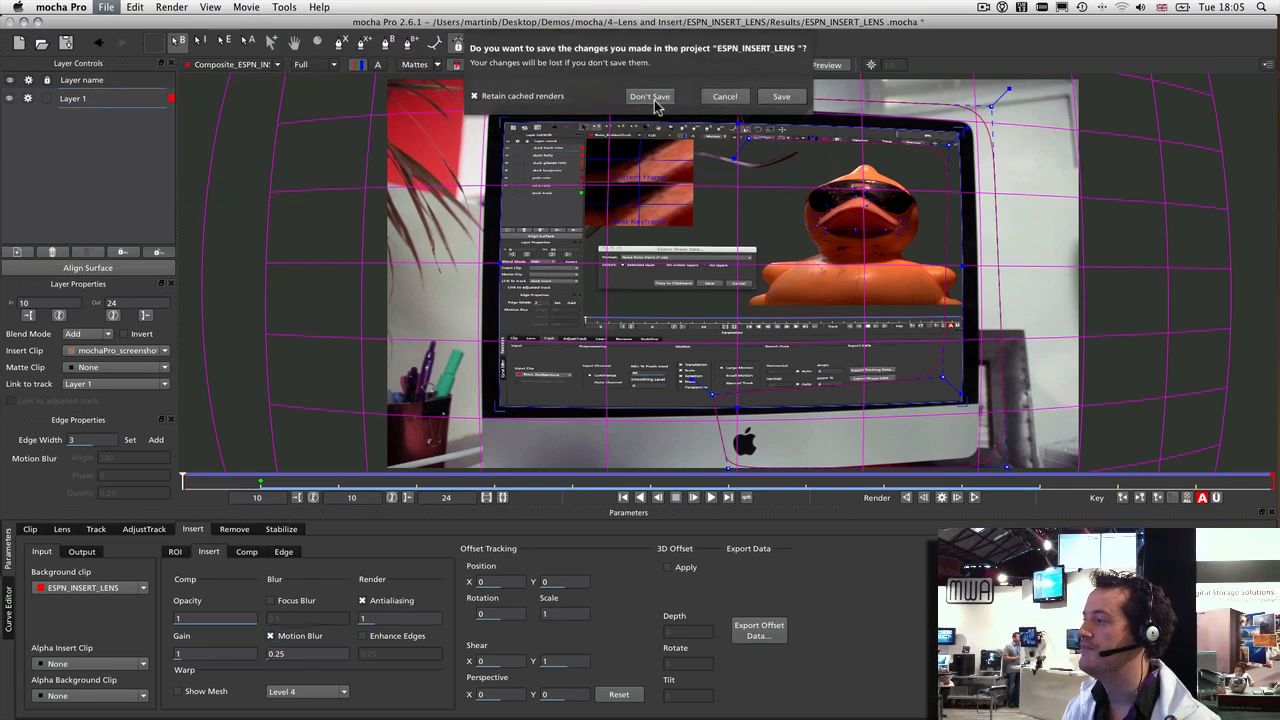
pyautogui.click(648, 94)
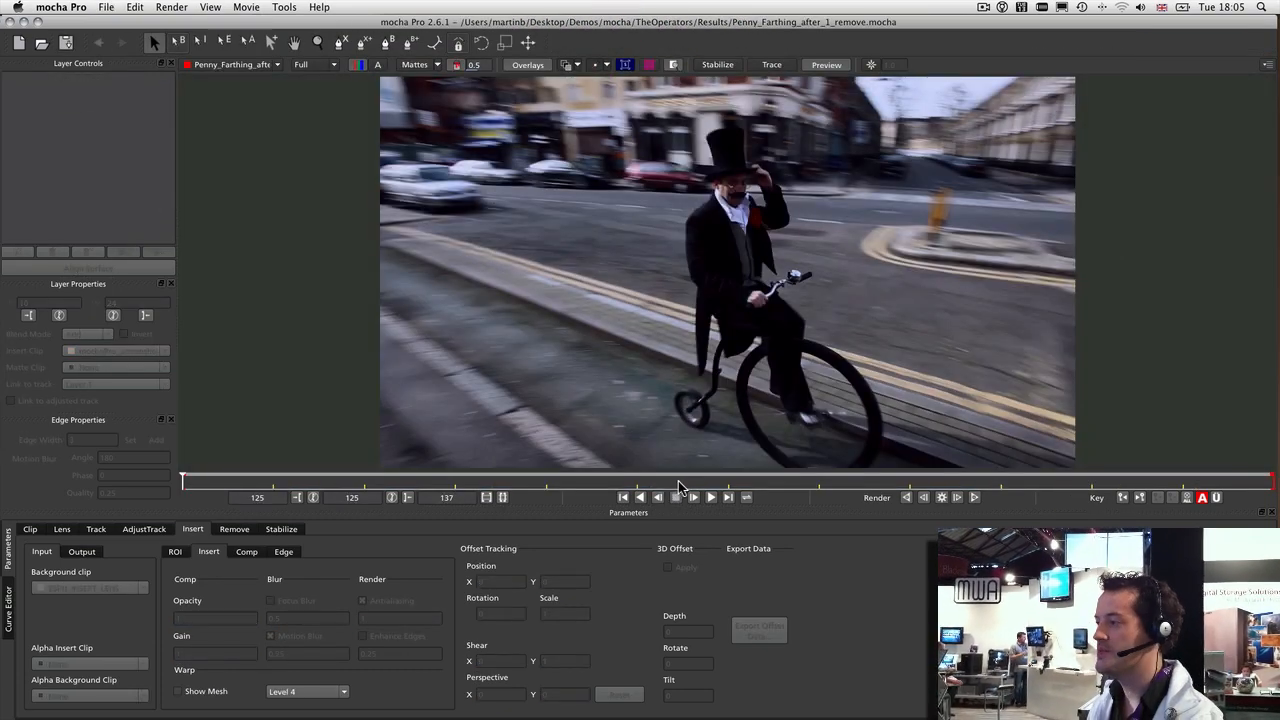
pyautogui.press('space')
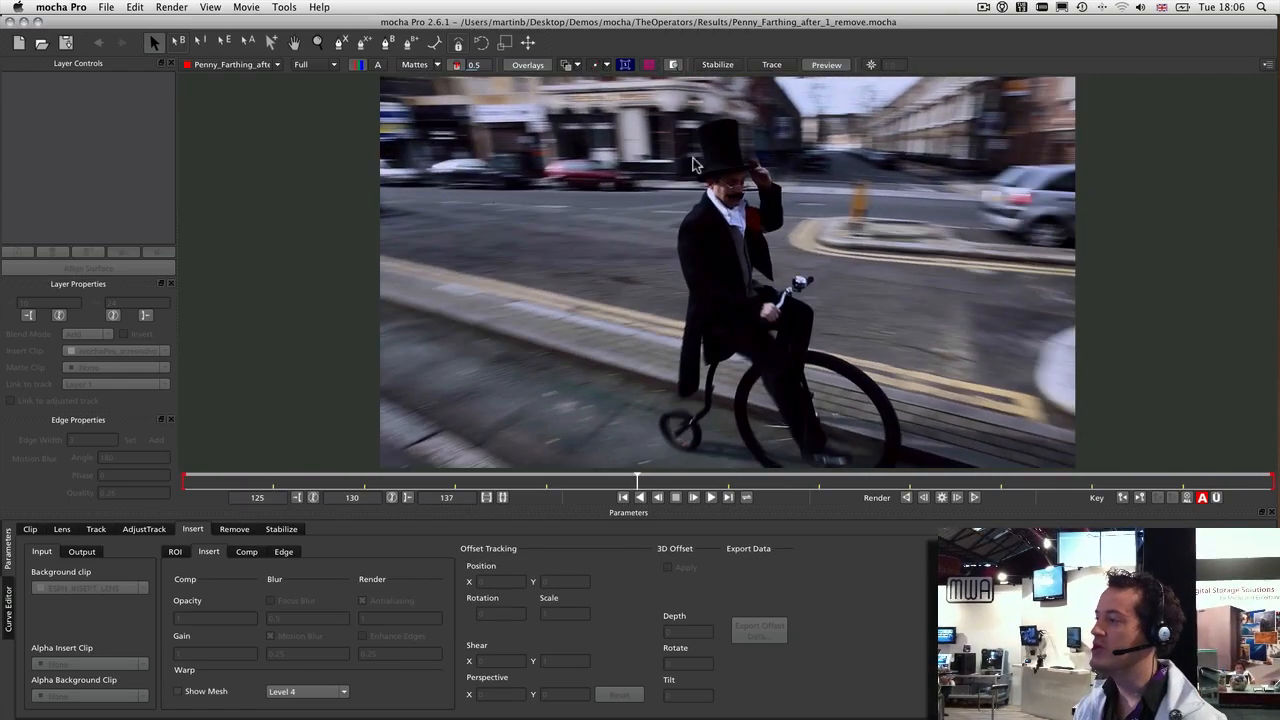
pyautogui.click(636, 482)
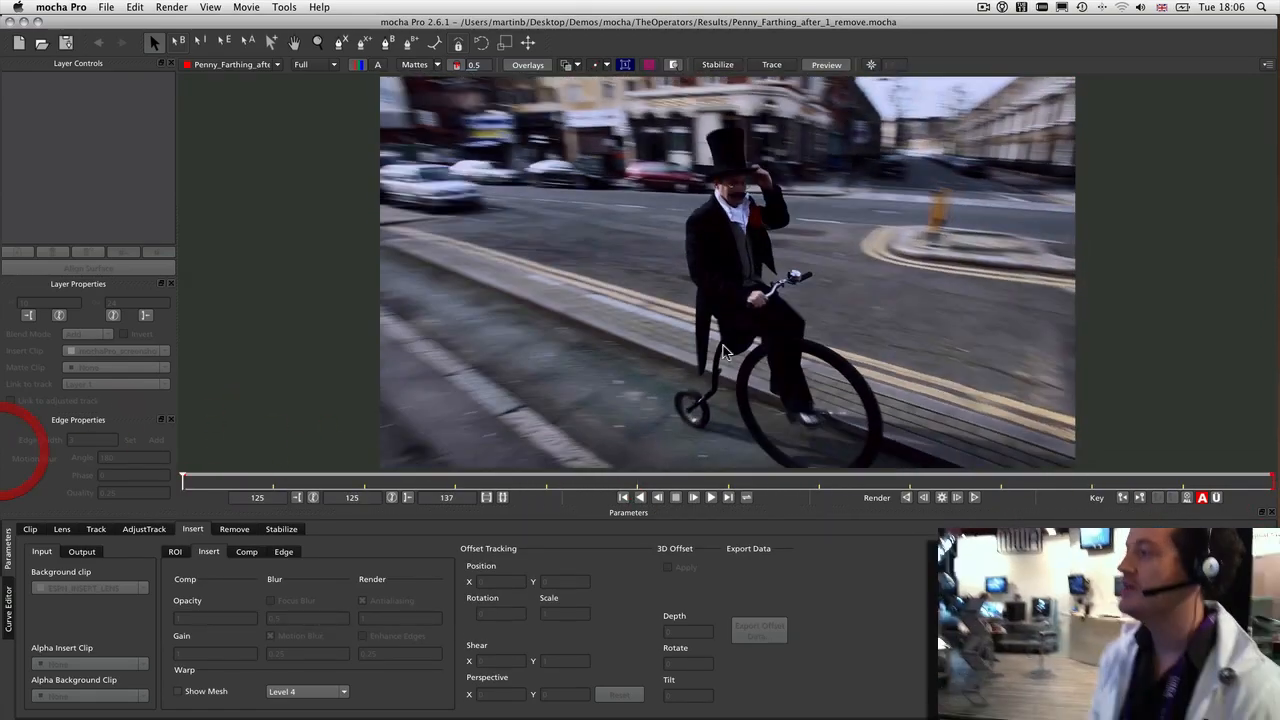
# Draw a closed X-spline around the cyclist's top hat and face at frame 125
pyautogui.click(341, 44)
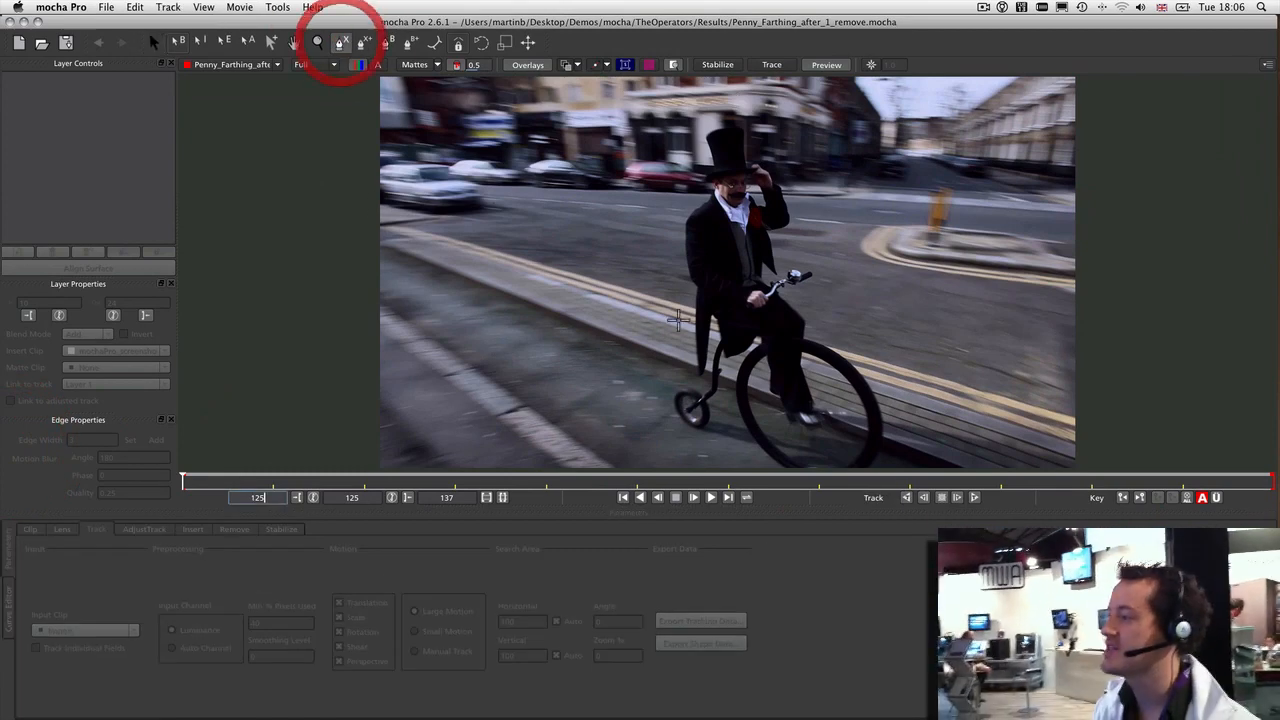
pyautogui.click(747, 108)
pyautogui.click(725, 120)
pyautogui.click(701, 133)
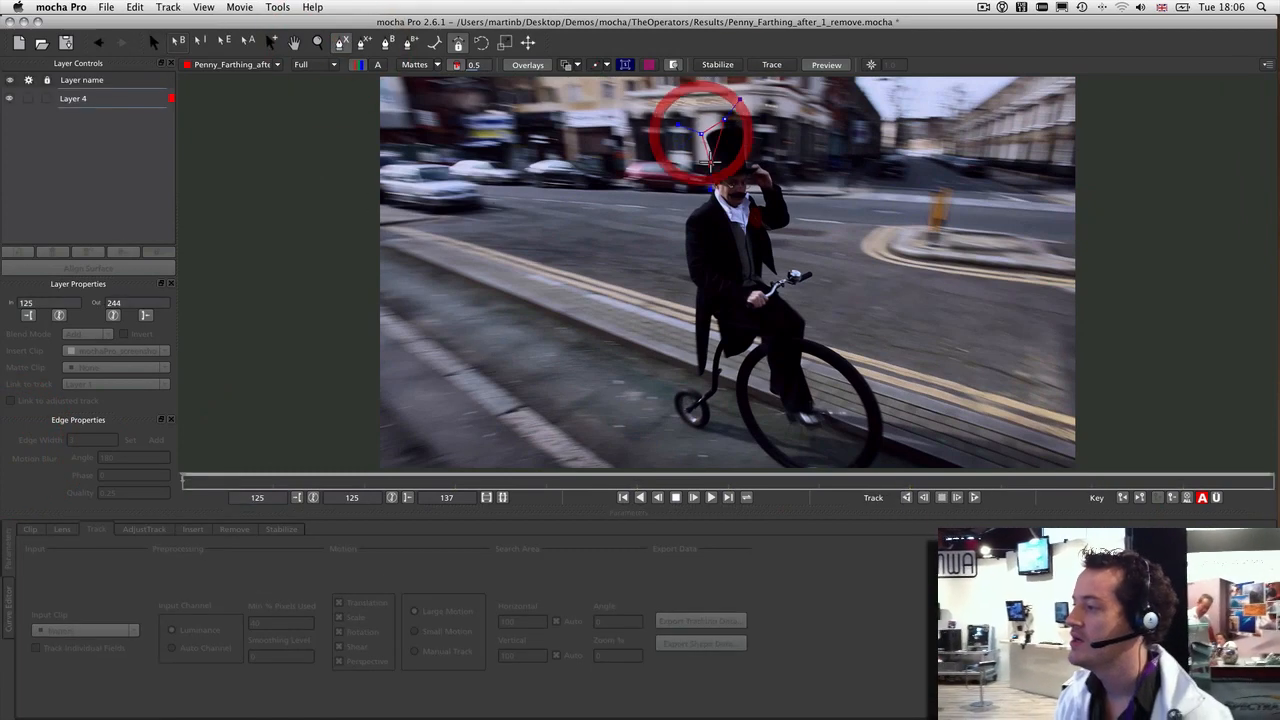
pyautogui.click(711, 164)
pyautogui.click(698, 178)
pyautogui.click(728, 204)
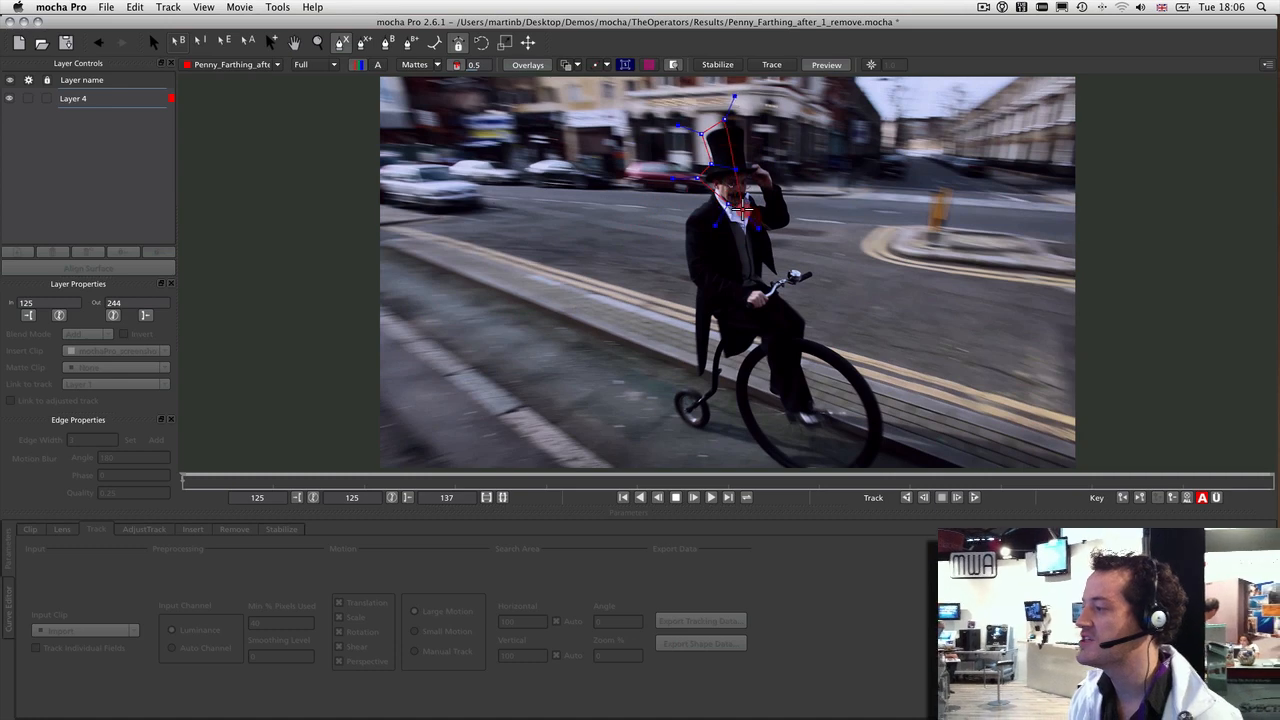
pyautogui.click(746, 209)
pyautogui.click(747, 187)
pyautogui.click(747, 163)
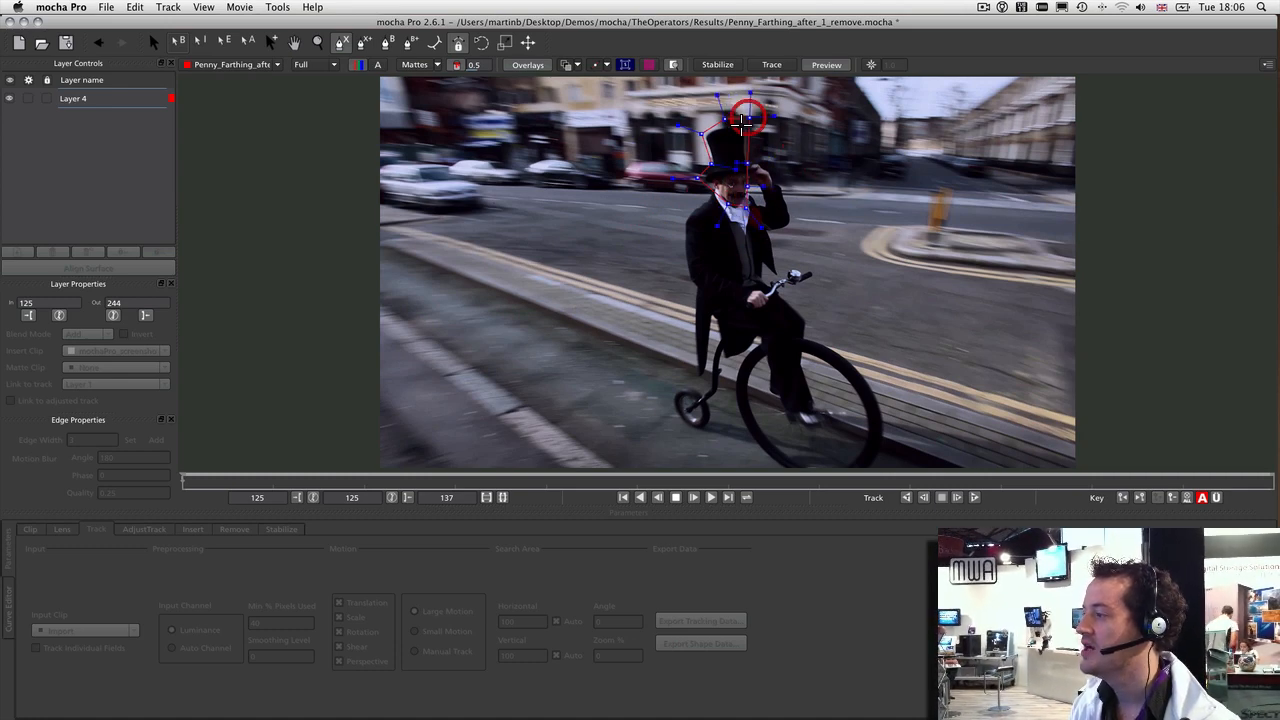
pyautogui.rightClick(740, 115)
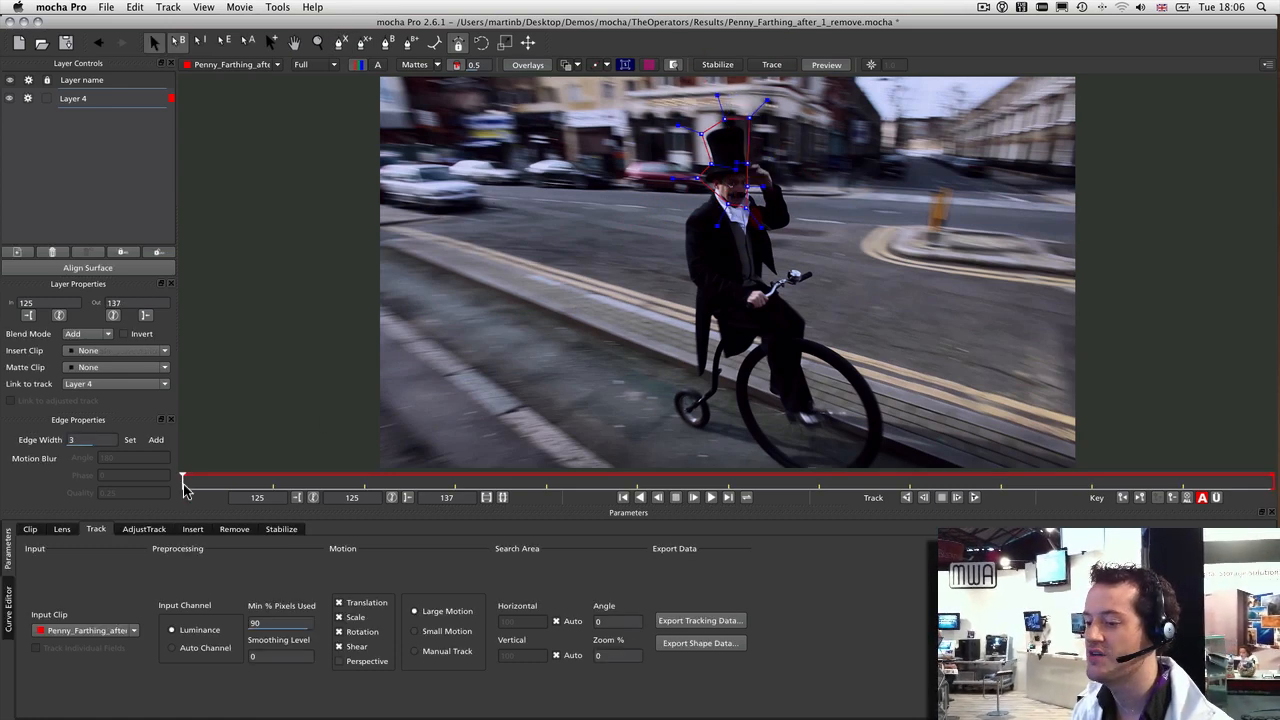
# Scrub the opening frames, adjust the spline point at the hat brim on frame 125 and show the matte fill
pyautogui.moveTo(184, 489); pyautogui.dragTo(455, 455)
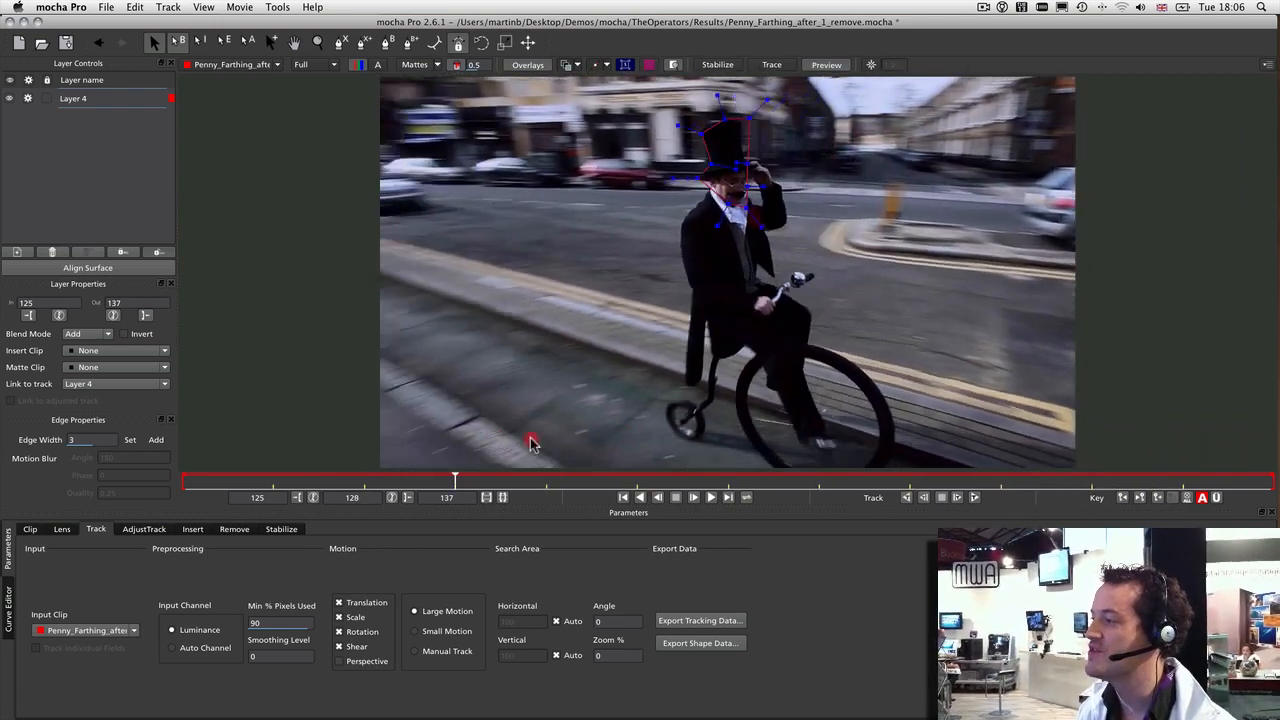
pyautogui.moveTo(531, 440); pyautogui.dragTo(55, 420)
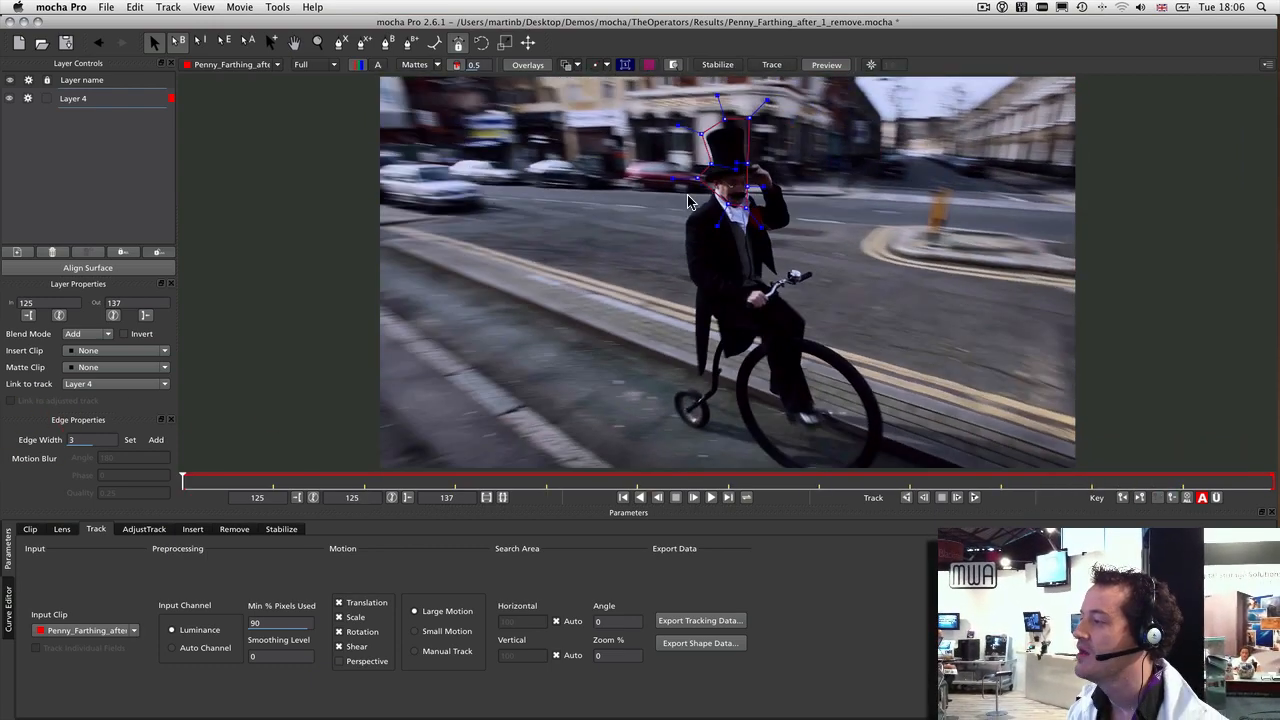
pyautogui.moveTo(697, 175); pyautogui.dragTo(697, 180)
pyautogui.click(413, 64)
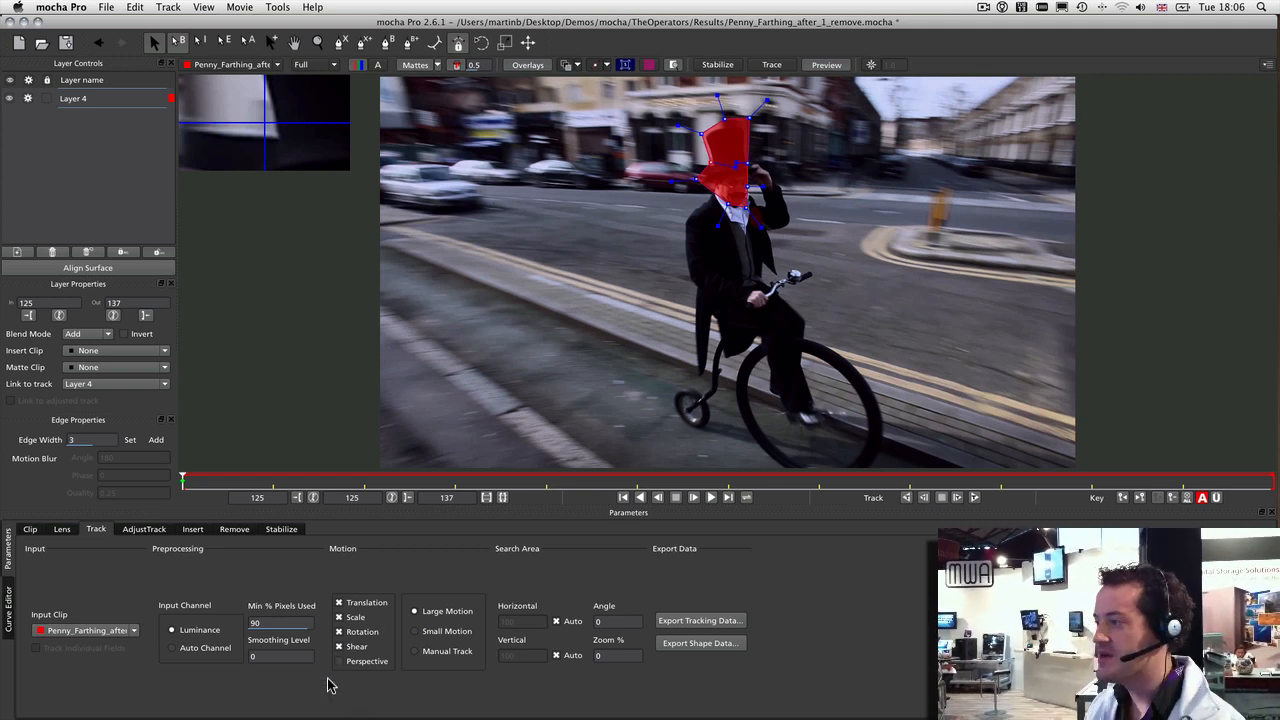
# Rename the hat spline's layer as hat track
pyautogui.doubleClick(84, 100)
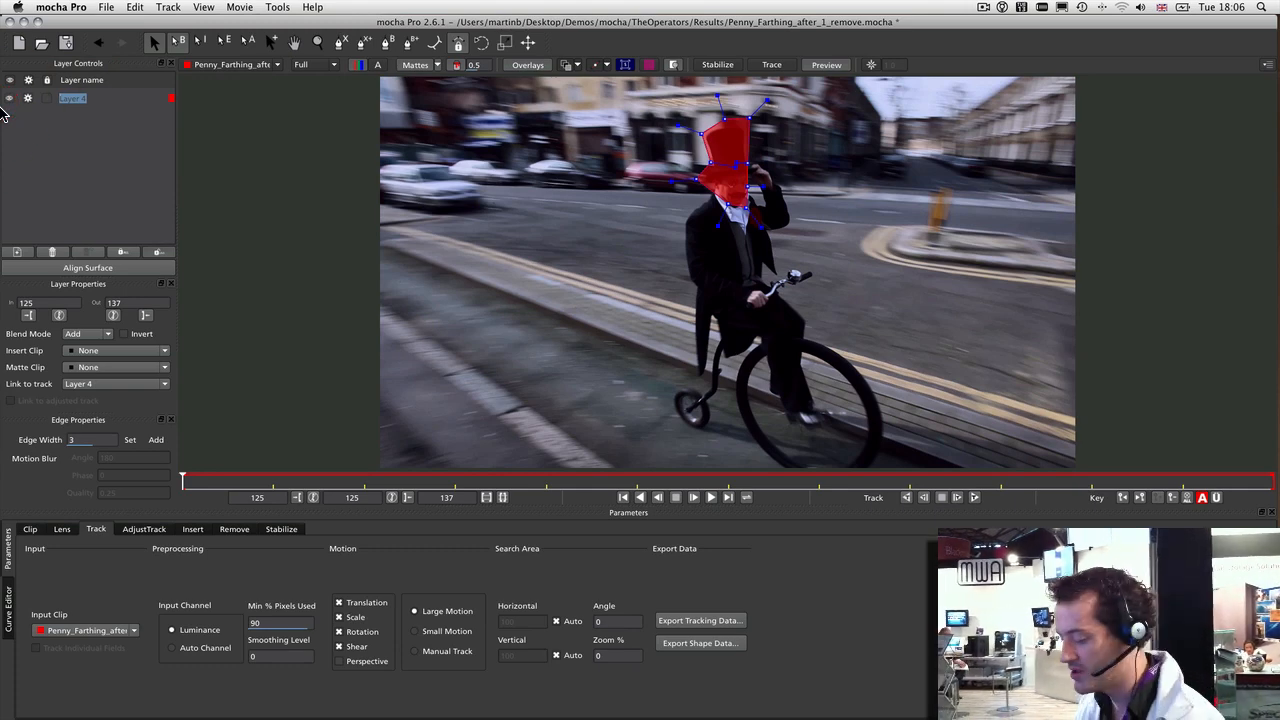
pyautogui.write('hat track')
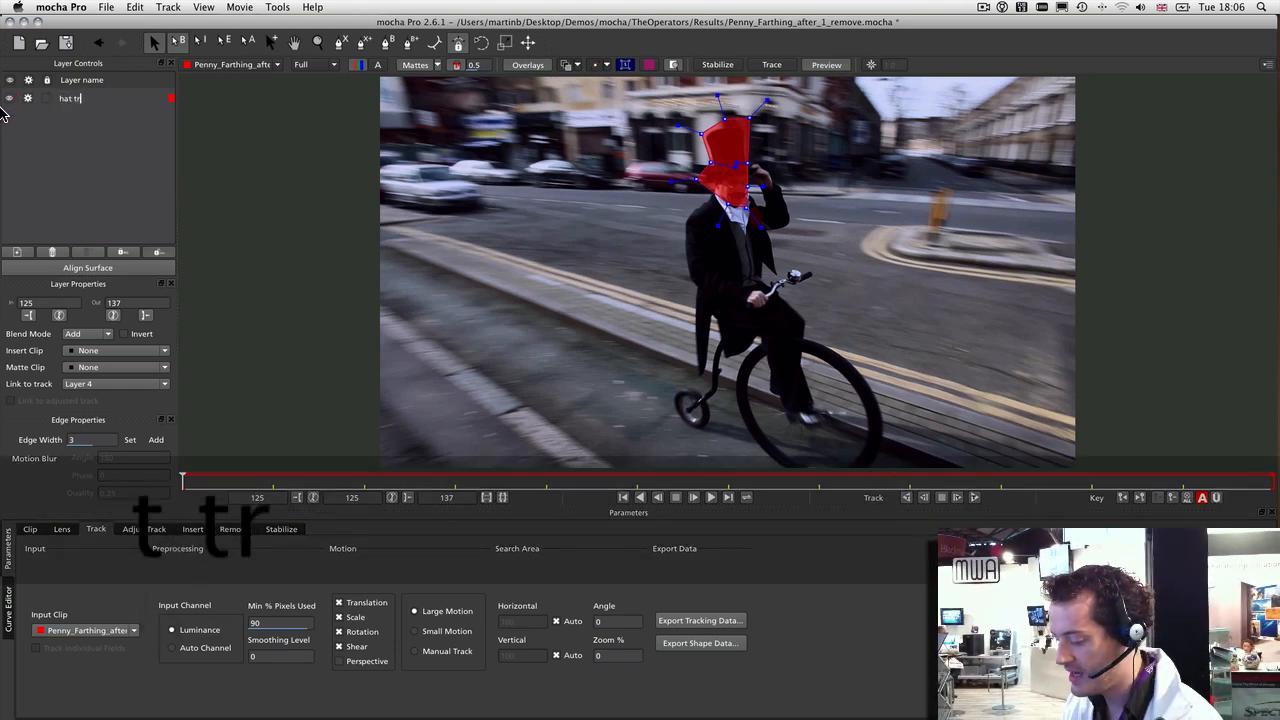
pyautogui.press('Return')
pyautogui.click(496, 402)
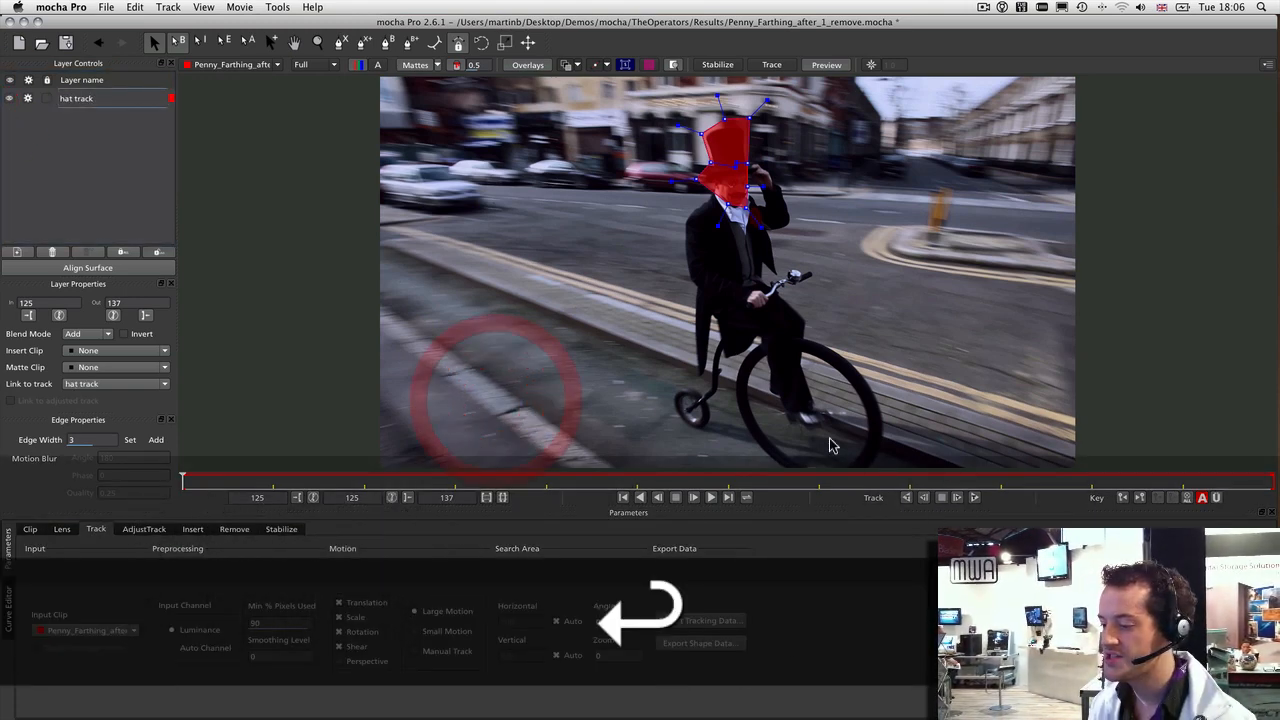
# Track the hat layer forward to frame 137, return to frame 125 and switch off the layer's processing
pyautogui.click(974, 497)
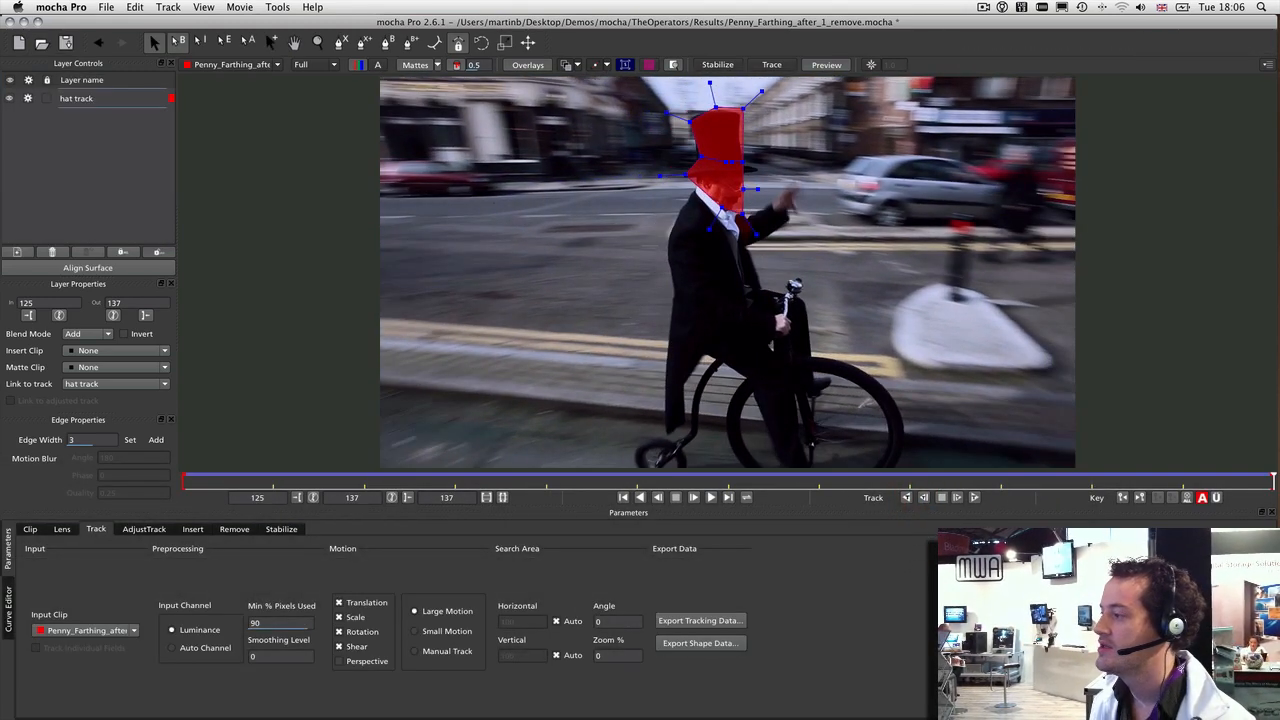
pyautogui.moveTo(1273, 478); pyautogui.dragTo(3, 393)
pyautogui.click(11, 99)
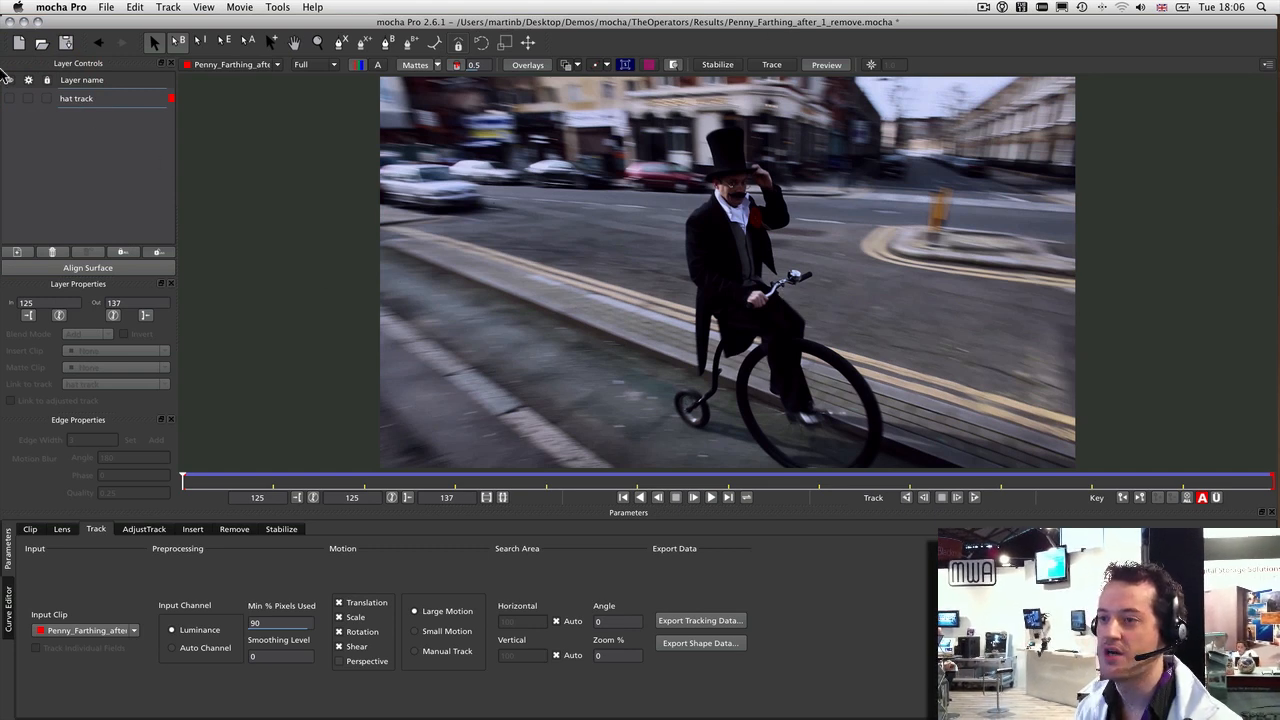
pyautogui.click(11, 100)
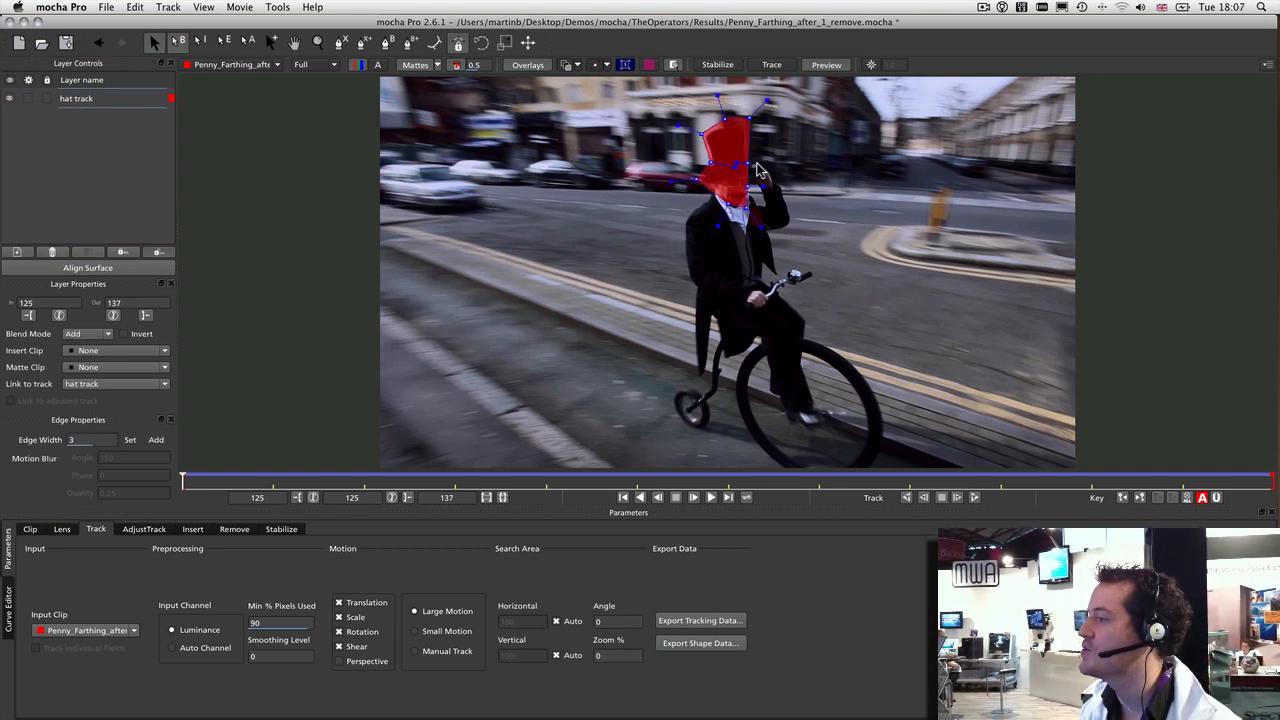
# Activate the X-Spline tool for a new shape and save the project
pyautogui.click(341, 44)
pyautogui.press('z')
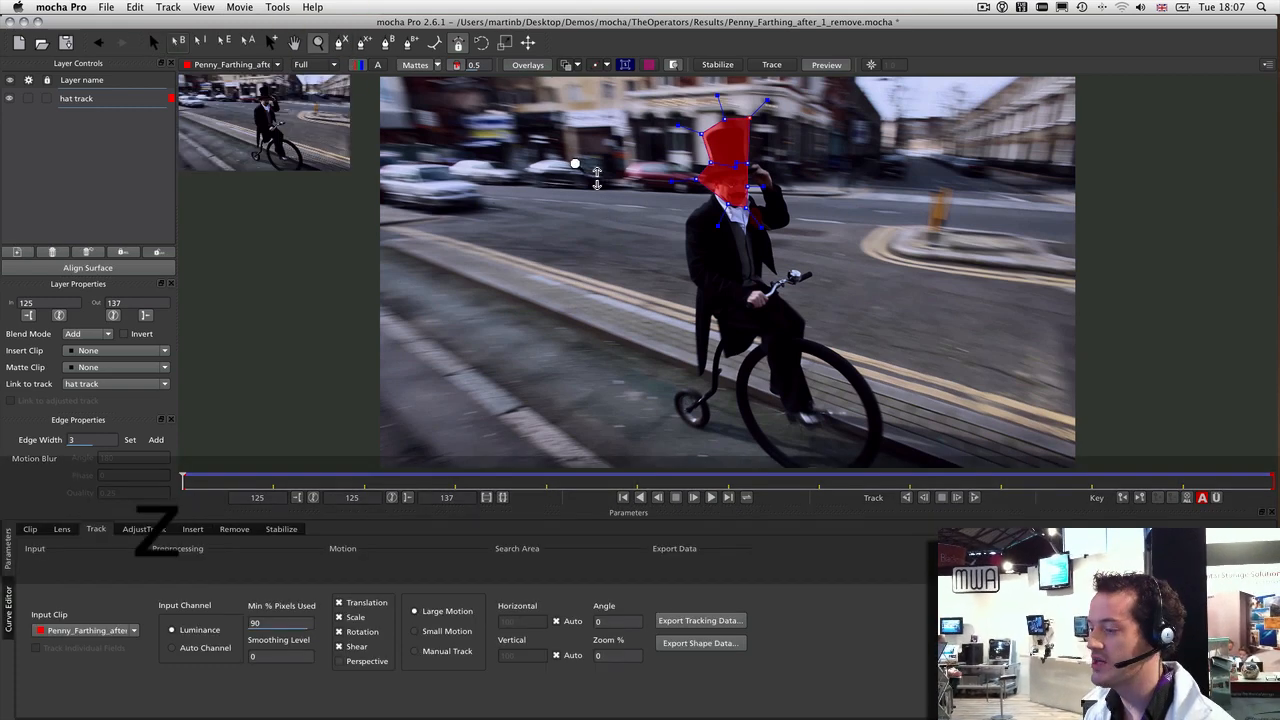
pyautogui.click(185, 486)
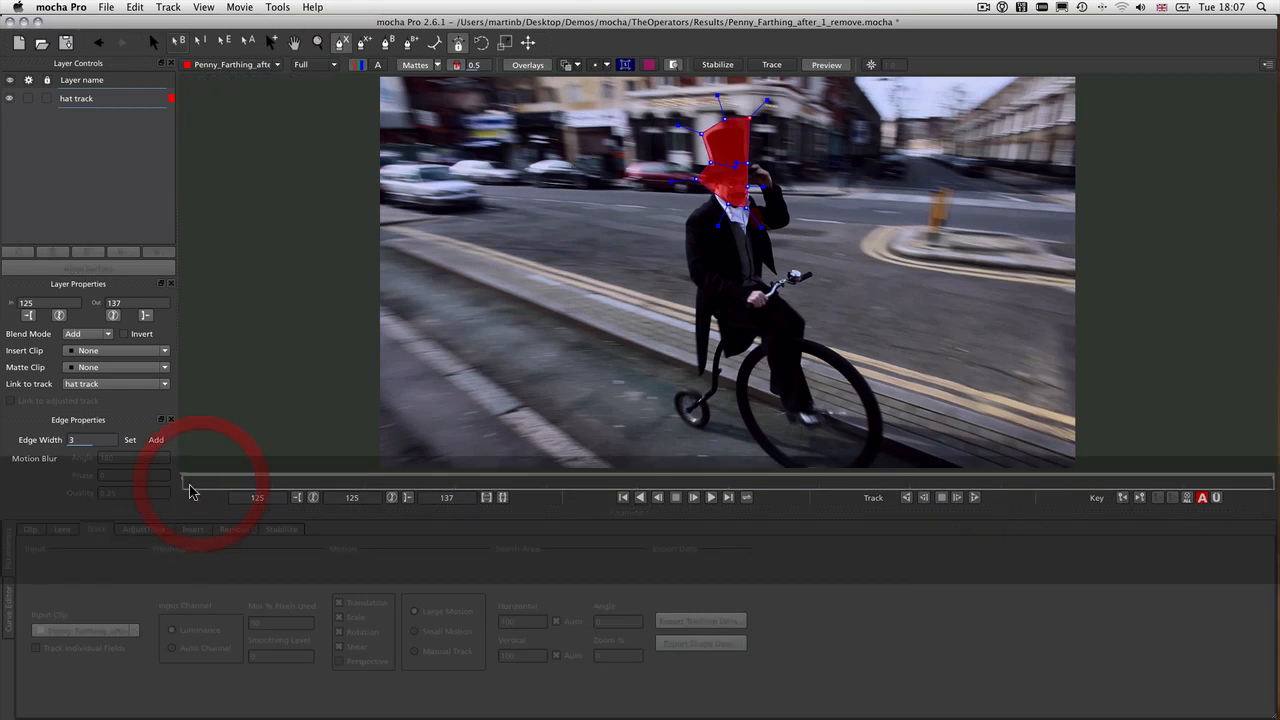
pyautogui.press('Escape')
pyautogui.press('super+s')
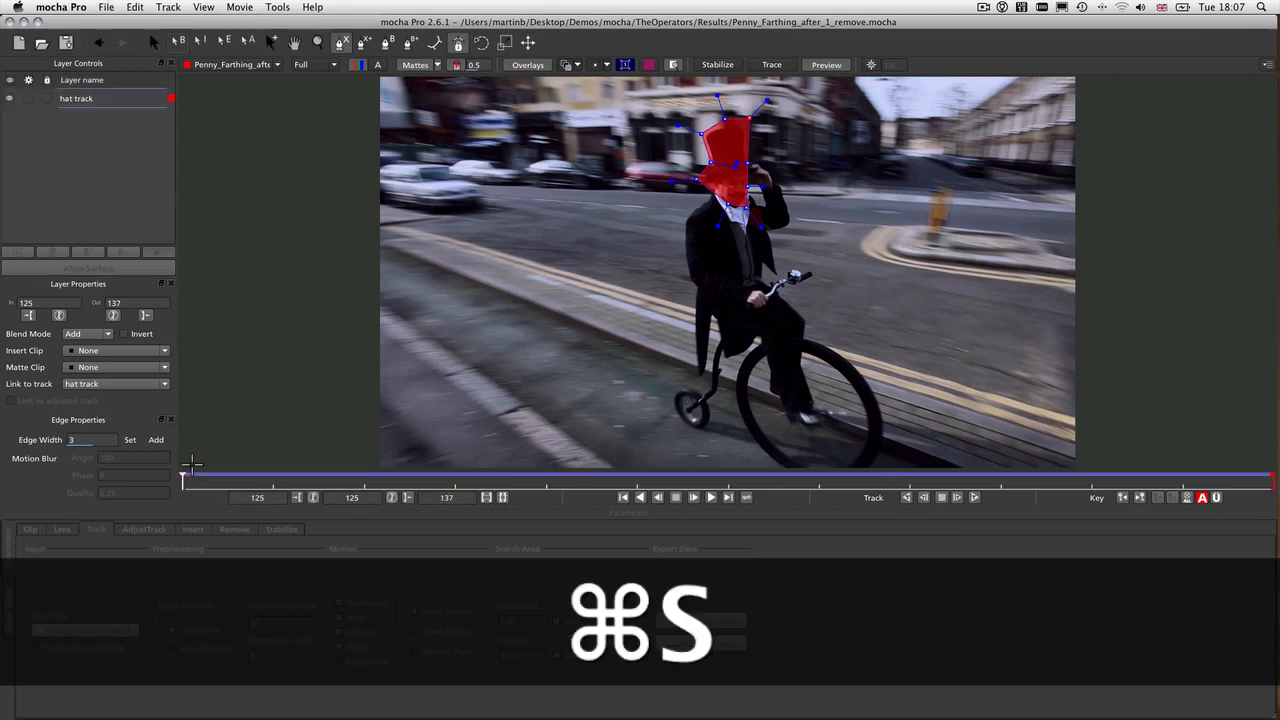
# Go to frame 131 and draw a wide four-point X-spline over the background buildings behind the cyclist's head
pyautogui.moveTo(182, 481); pyautogui.dragTo(703, 489)
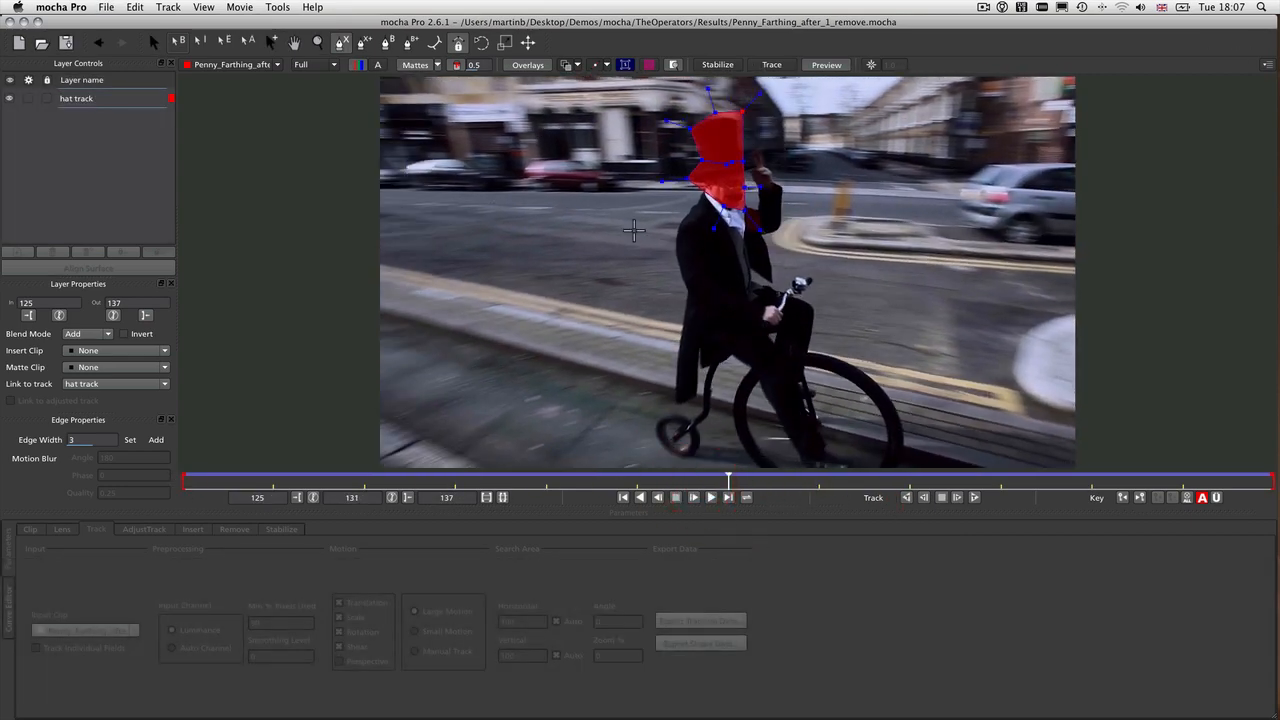
pyautogui.press('z')
pyautogui.moveTo(617, 217); pyautogui.dragTo(616, 267)
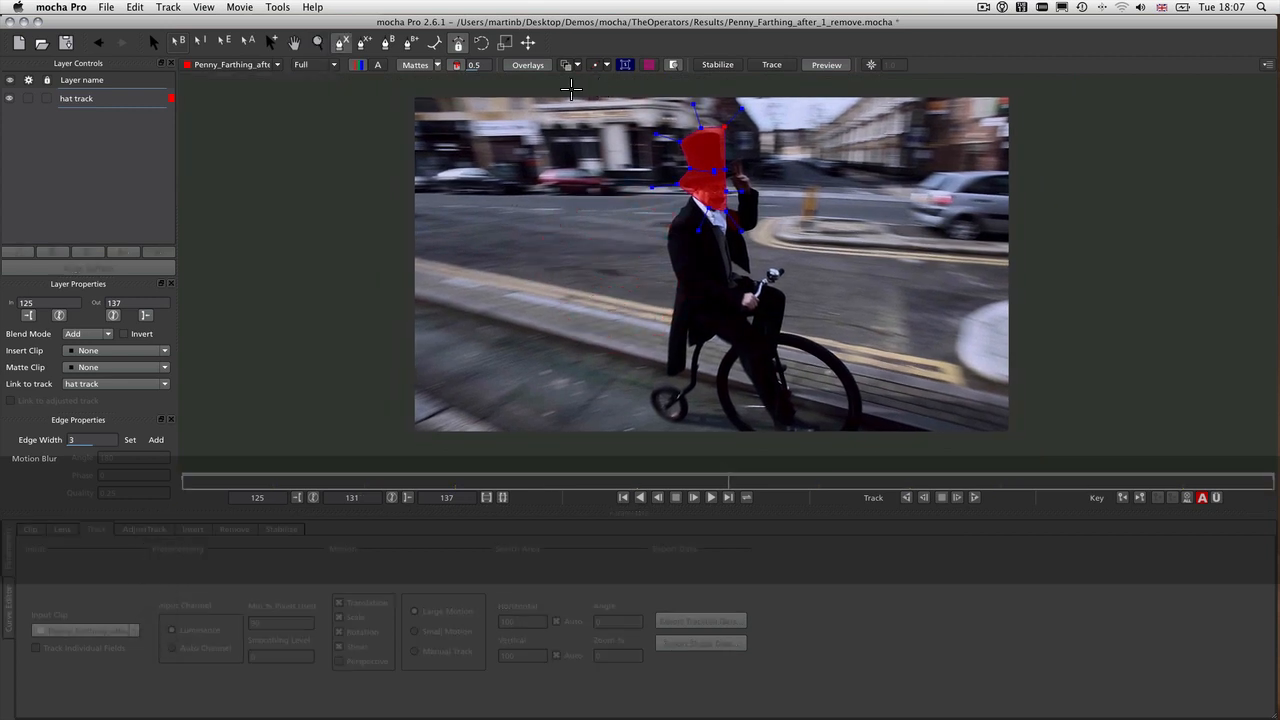
pyautogui.click(571, 88)
pyautogui.click(572, 178)
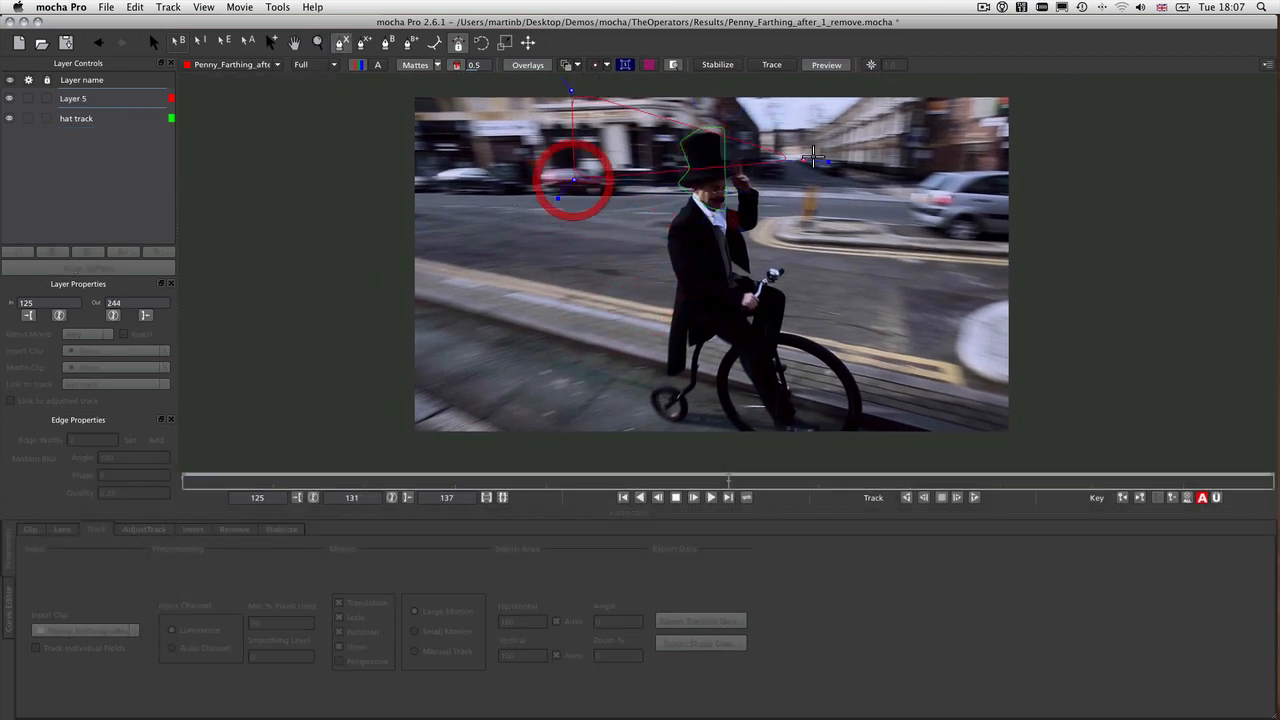
pyautogui.click(968, 190)
pyautogui.click(950, 85)
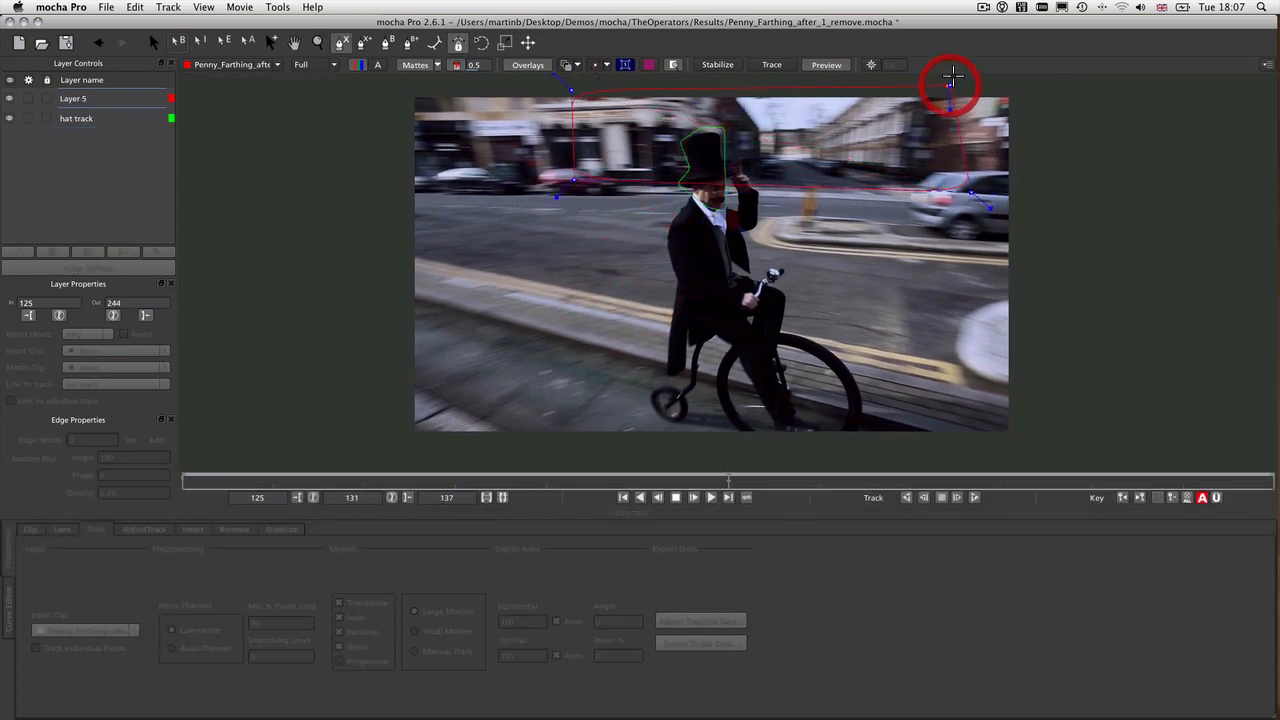
pyautogui.rightClick(950, 62)
# Refine the background spline's corner positions and sharpen all its points so the shape has straight edges
pyautogui.moveTo(571, 89); pyautogui.dragTo(568, 85)
pyautogui.moveTo(574, 180); pyautogui.dragTo(570, 187)
pyautogui.moveTo(951, 85); pyautogui.dragTo(954, 81)
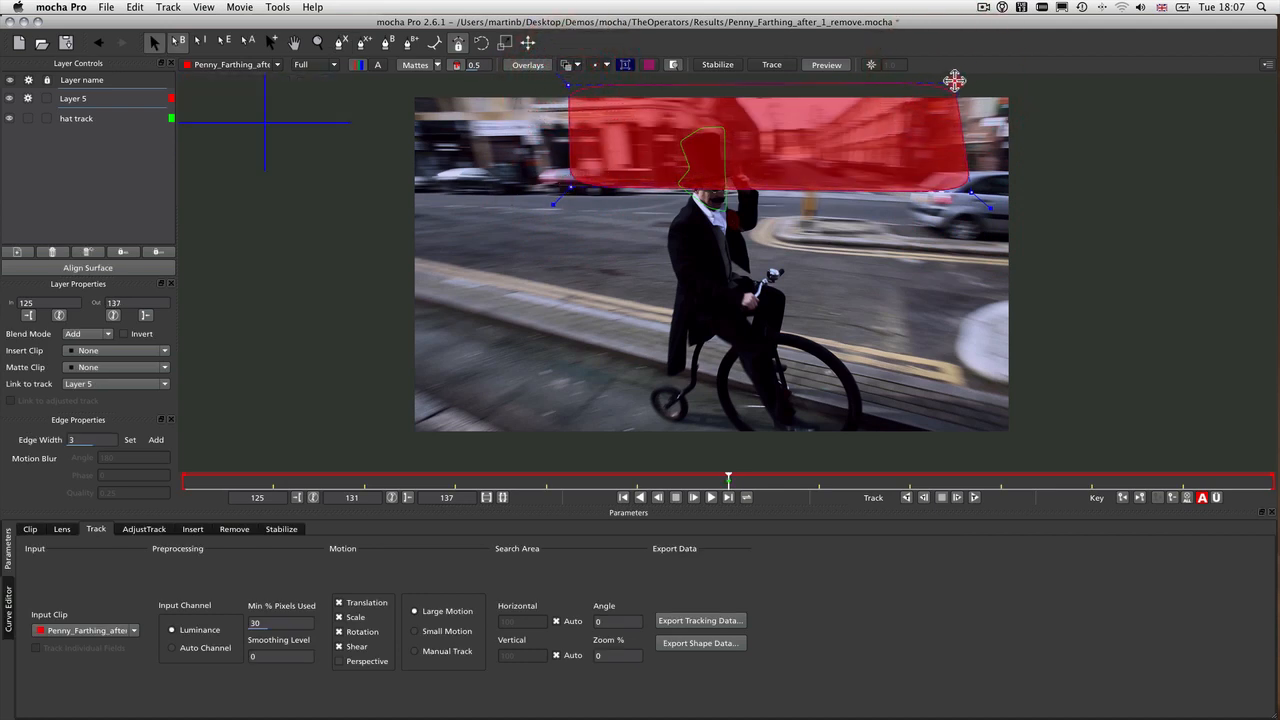
pyautogui.press('super+a')
pyautogui.moveTo(990, 210); pyautogui.dragTo(1025, 226)
pyautogui.click(1074, 129)
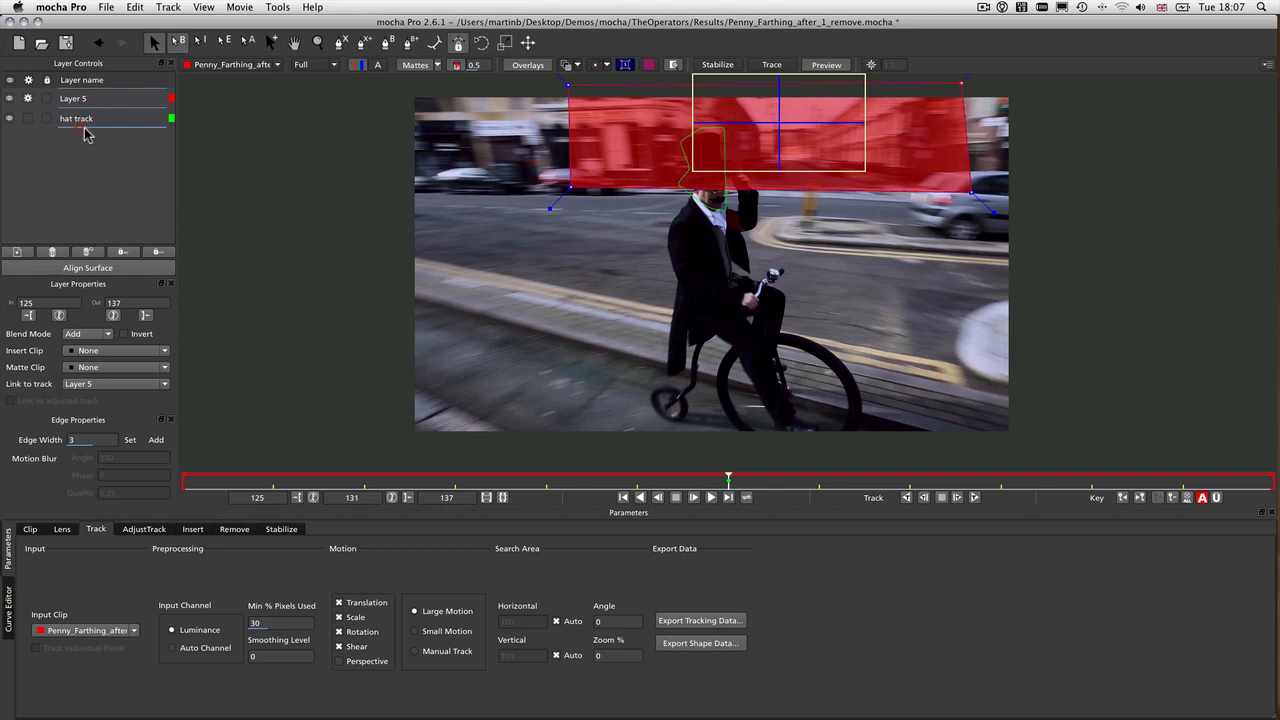
# Place the hat track layer above the background layer and set the matte display to show the area used for tracking
pyautogui.moveTo(84, 128); pyautogui.dragTo(84, 152)
pyautogui.click(438, 65)
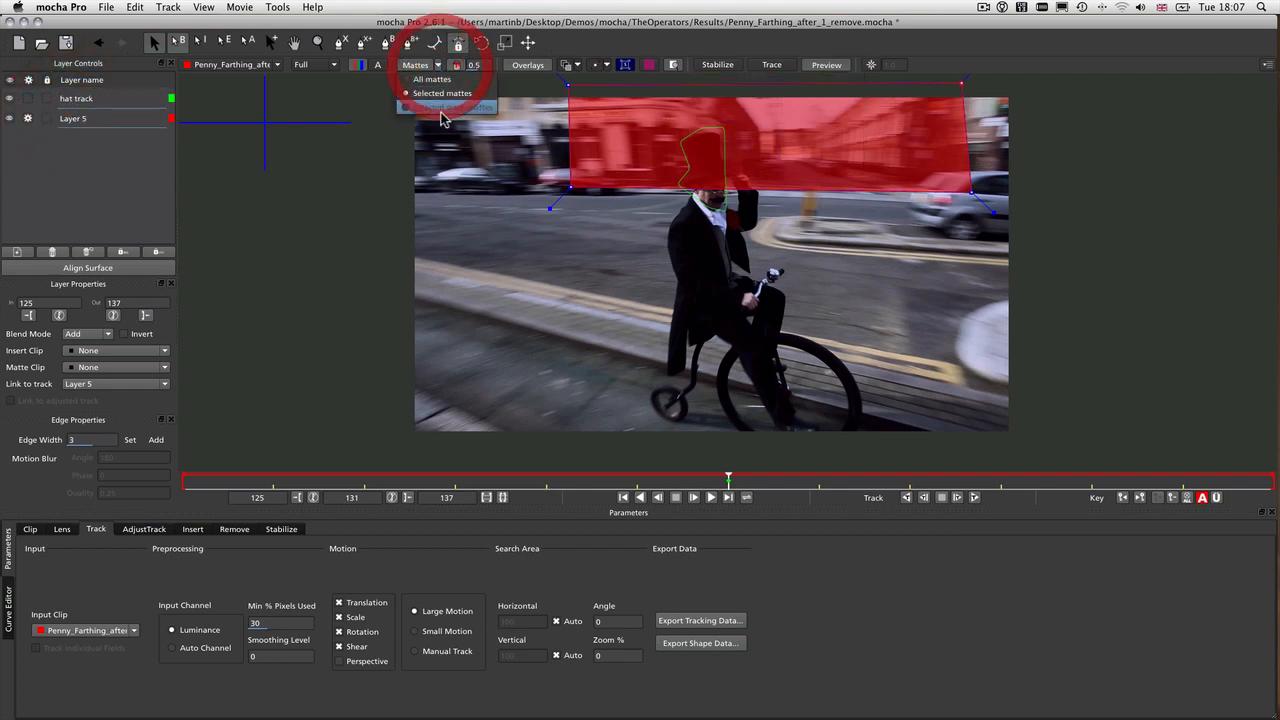
pyautogui.click(435, 97)
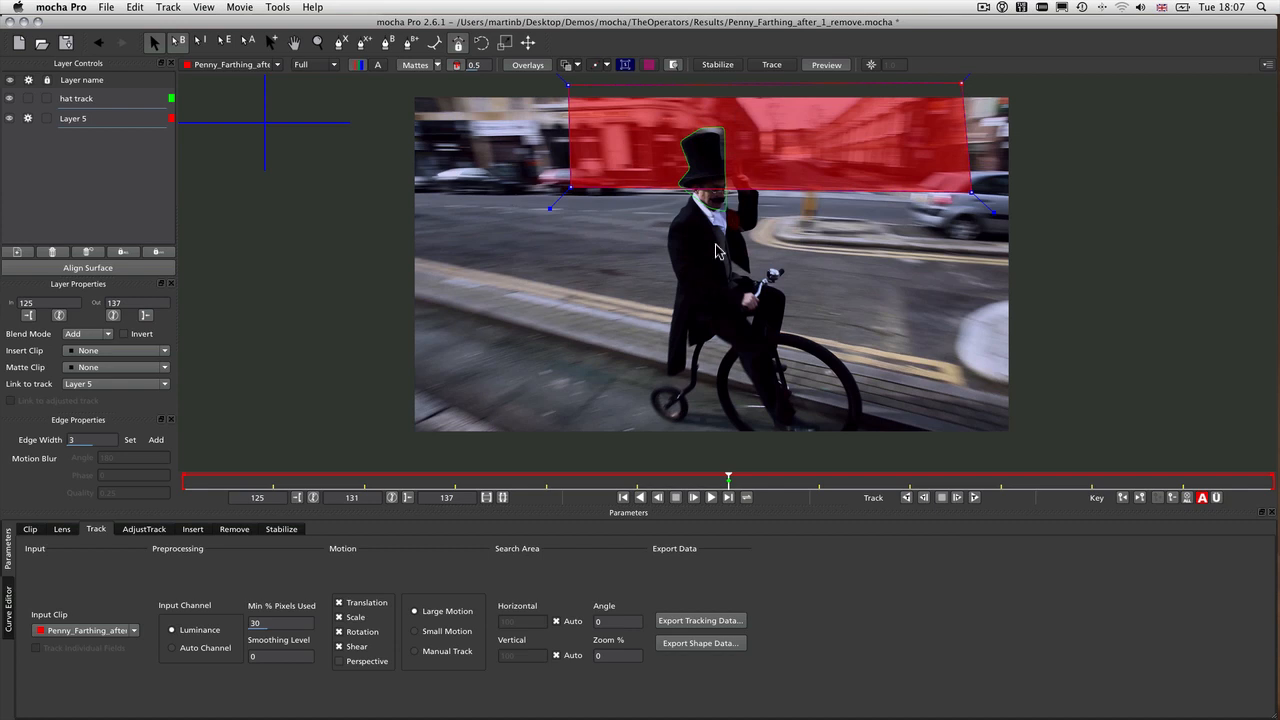
# Widen the hat track spline so it fully covers the cyclist's hat at frame 131, checking it with mattes off and on
pyautogui.click(716, 152)
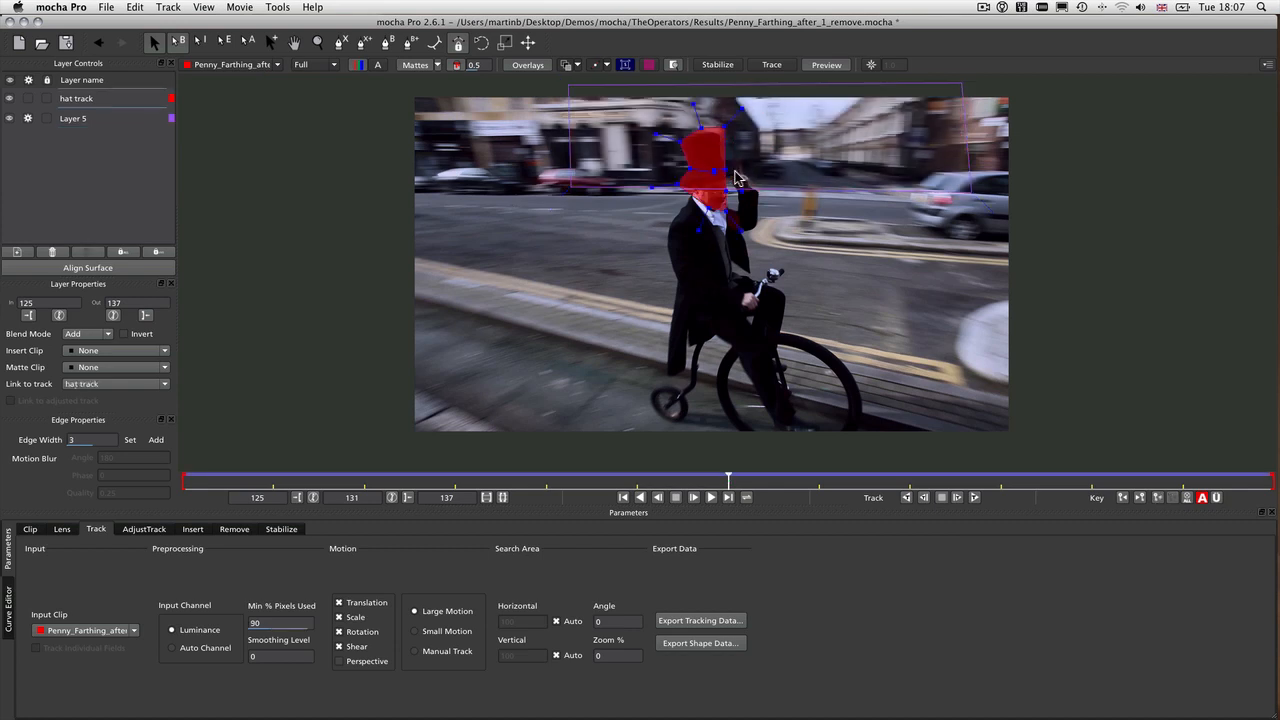
pyautogui.moveTo(729, 188)
pyautogui.mouseDown()
pyautogui.moveTo(740, 194)
pyautogui.moveTo(740, 170)
pyautogui.mouseUp()
pyautogui.moveTo(725, 127); pyautogui.dragTo(680, 168)
pyautogui.click(418, 65)
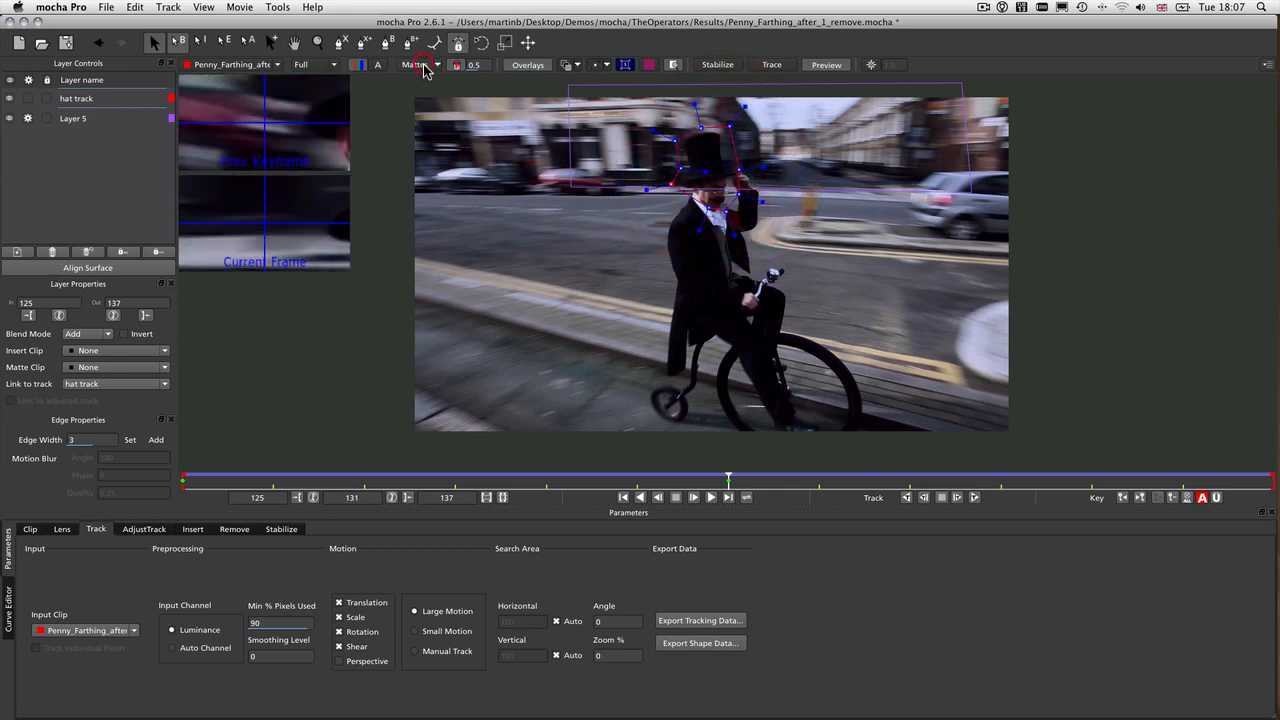
pyautogui.click(420, 66)
pyautogui.click(420, 66)
pyautogui.click(420, 66)
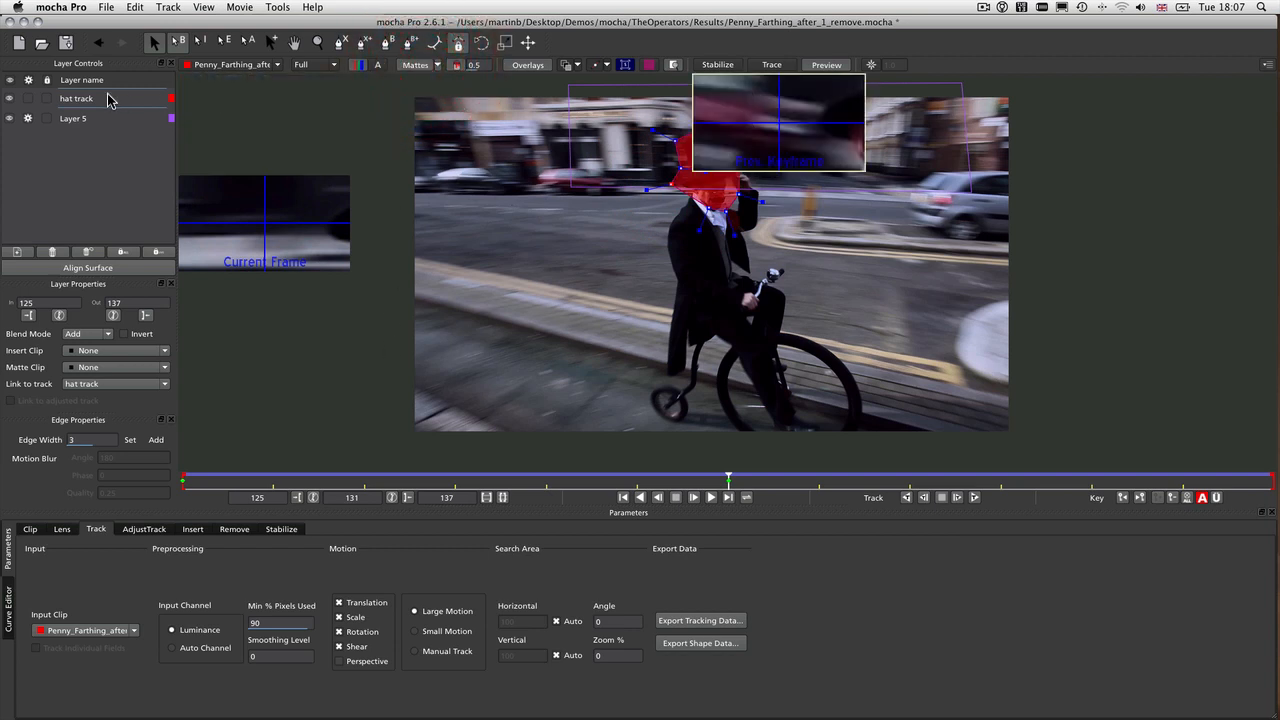
# Rename the background layer as bgd
pyautogui.click(76, 119)
pyautogui.doubleClick(76, 119)
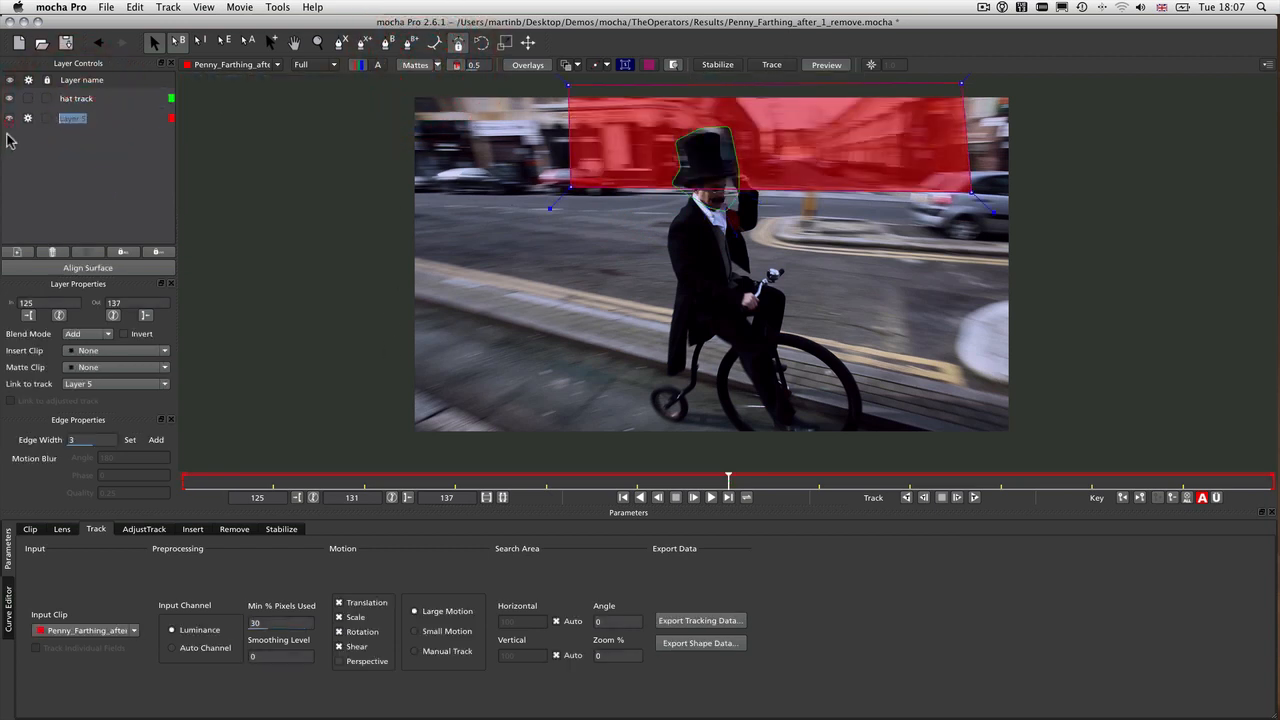
pyautogui.write('bgd')
pyautogui.press('Return')
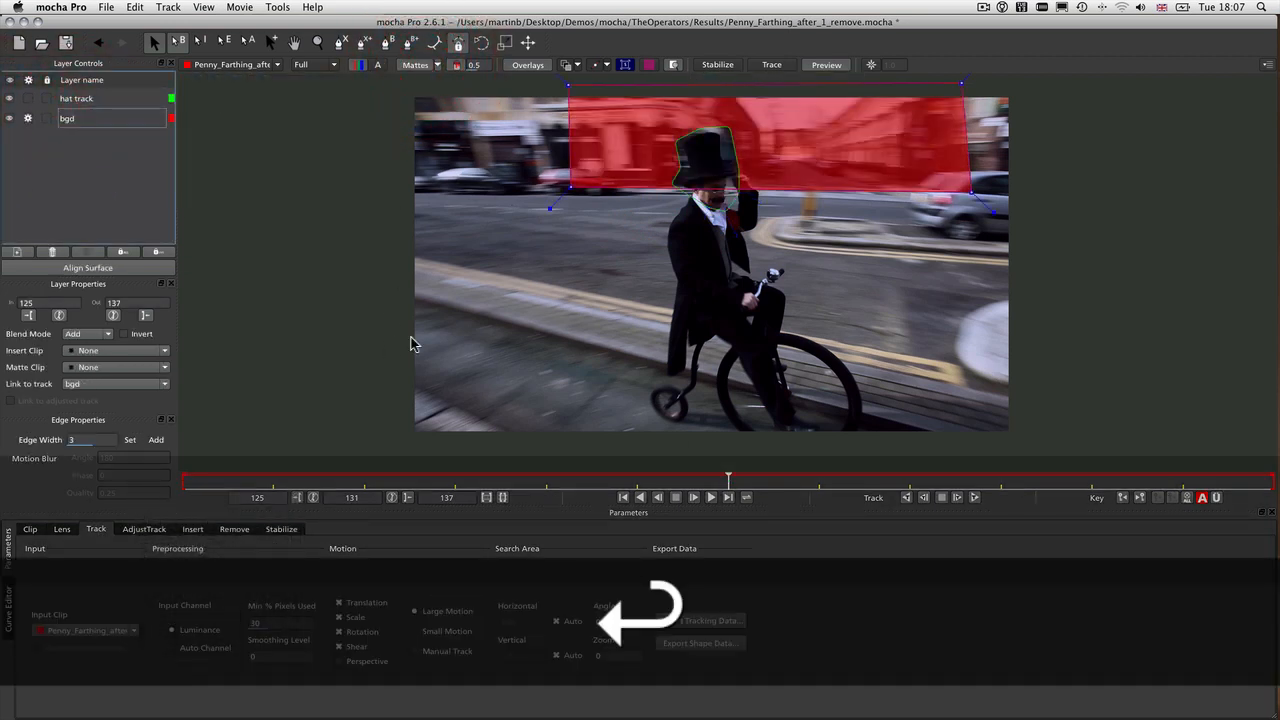
# Set the bgd layer's minimum percentage of pixels used to 40 and track it forward and backward from frame 131
pyautogui.click(272, 622)
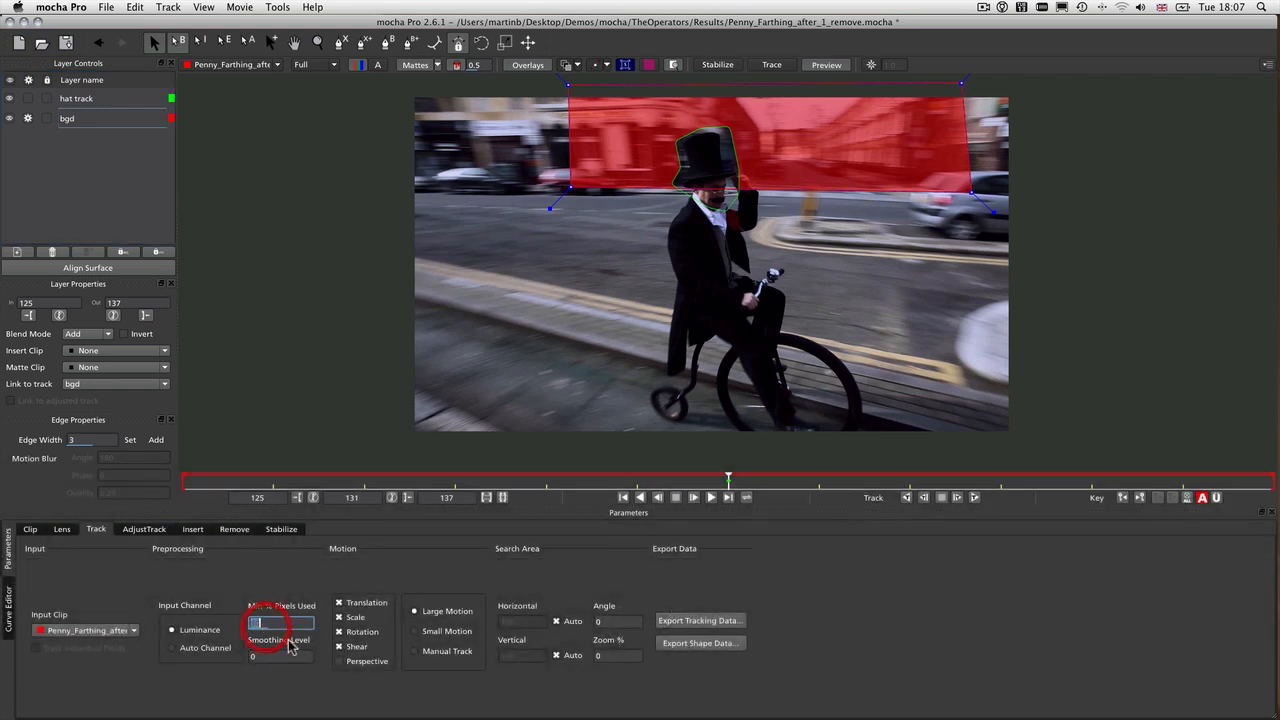
pyautogui.write('40')
pyautogui.press('Return')
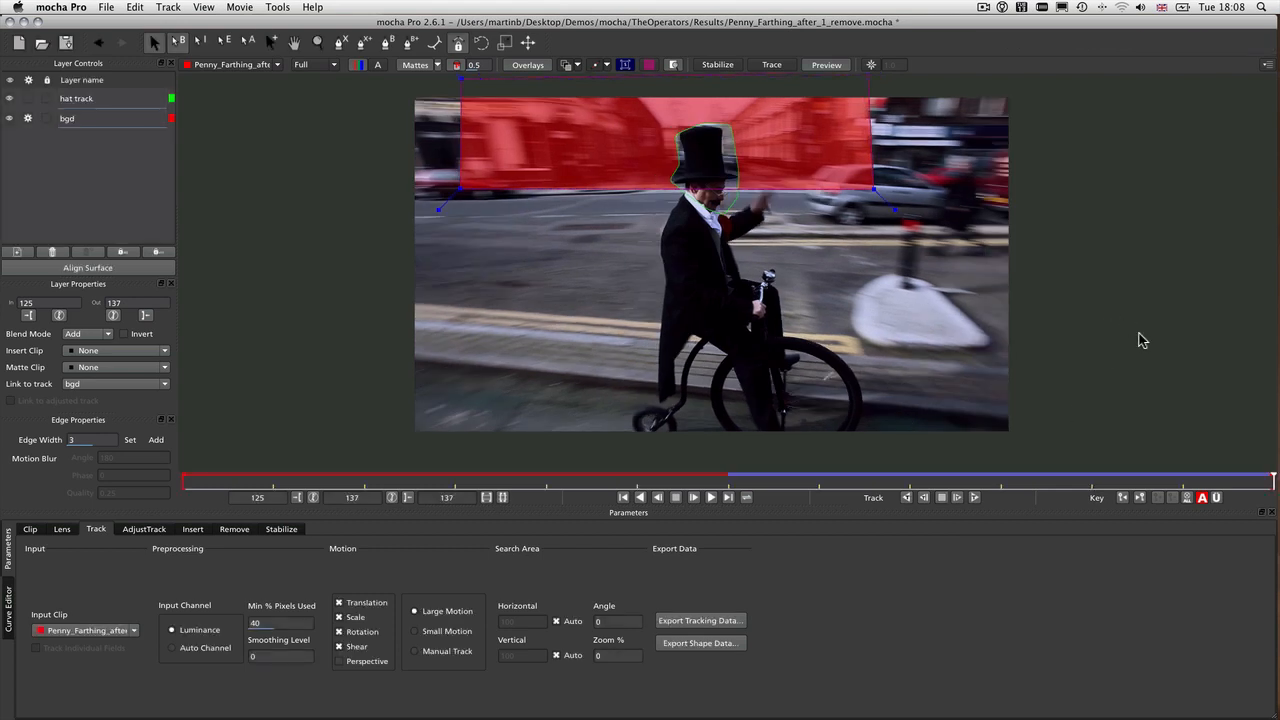
pyautogui.moveTo(1240, 478); pyautogui.dragTo(726, 476)
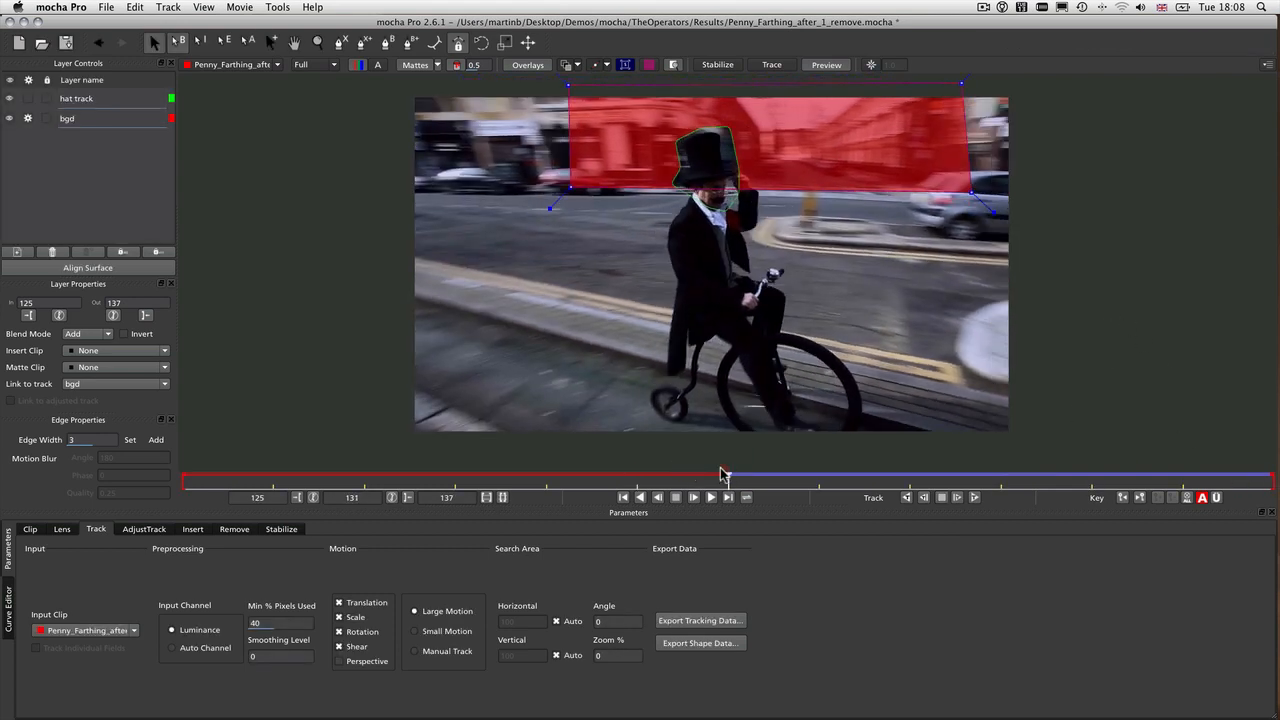
pyautogui.click(908, 497)
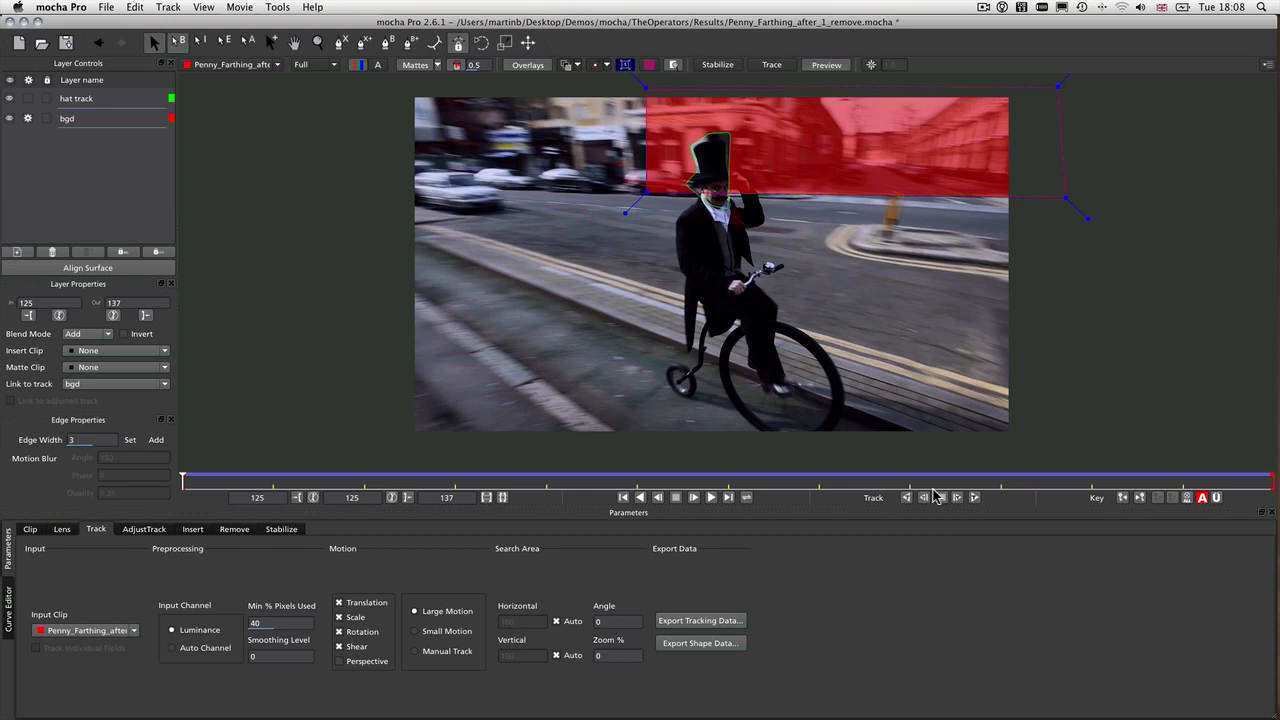
# Scrub through the tracked background, and hide the hat track layer and the mattes
pyautogui.moveTo(181, 484); pyautogui.dragTo(146, 413)
pyautogui.moveTo(180, 481); pyautogui.dragTo(25, 455)
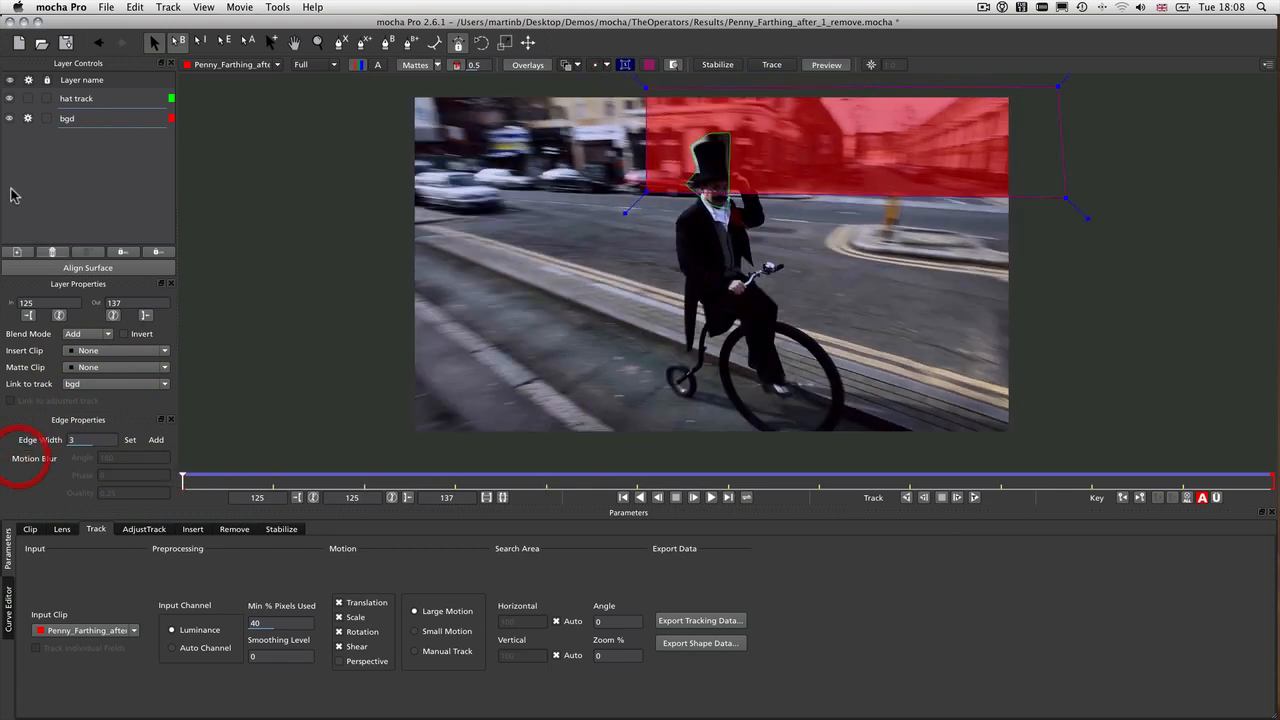
pyautogui.click(9, 99)
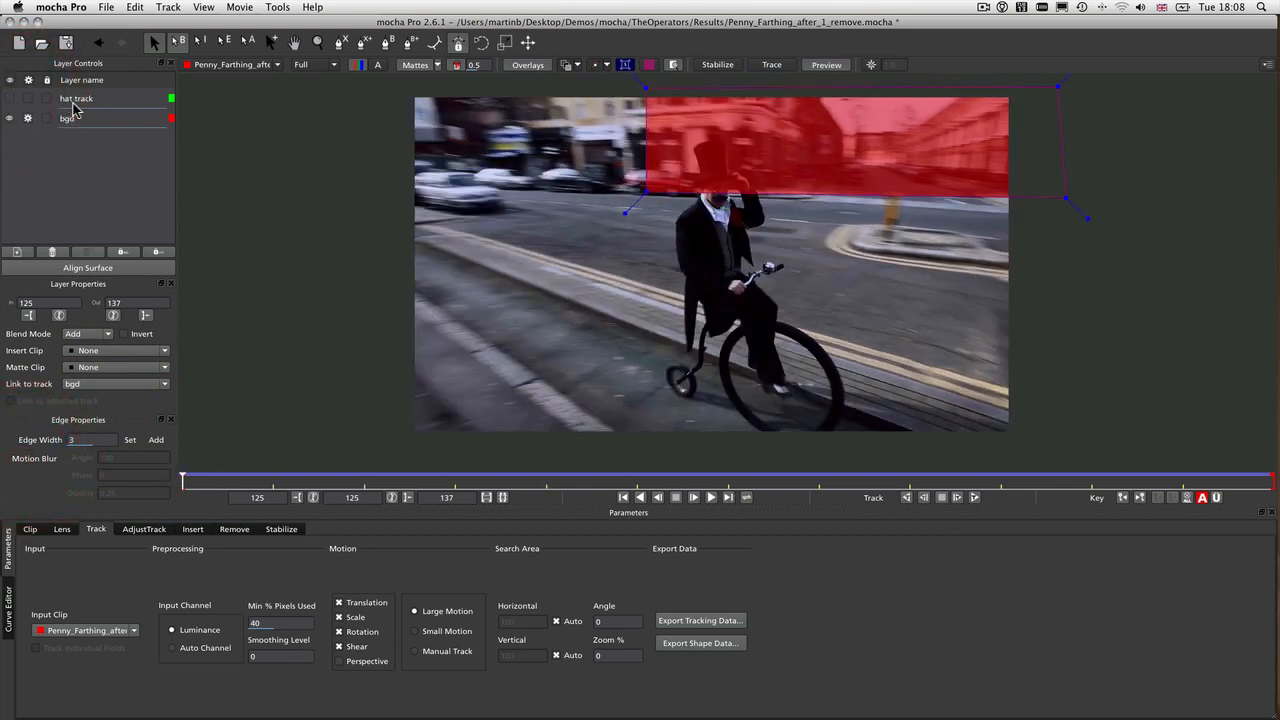
pyautogui.click(404, 65)
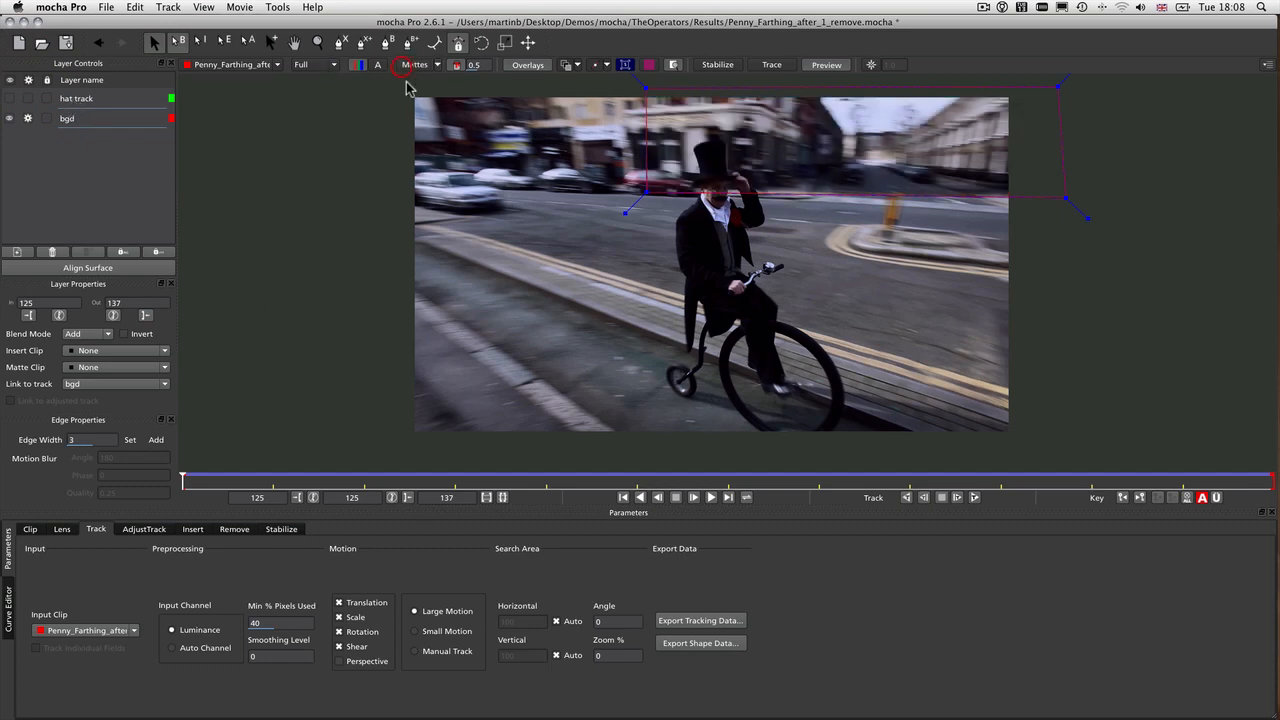
# Examine the cyclist's hat up close at frame 125, briefly showing the hat track outline for comparison
pyautogui.press('z')
pyautogui.moveTo(714, 146); pyautogui.dragTo(737, 63)
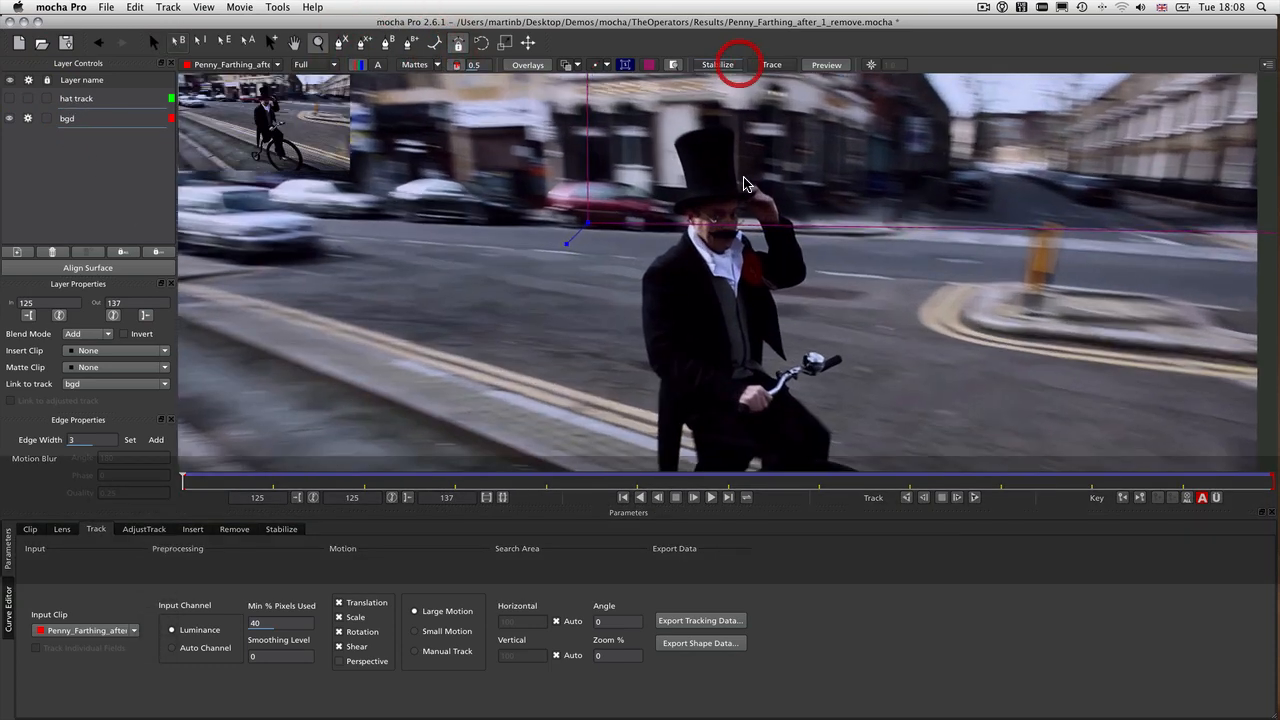
pyautogui.press('x')
pyautogui.moveTo(718, 184); pyautogui.dragTo(660, 240)
pyautogui.press('z')
pyautogui.moveTo(667, 298); pyautogui.dragTo(651, 149)
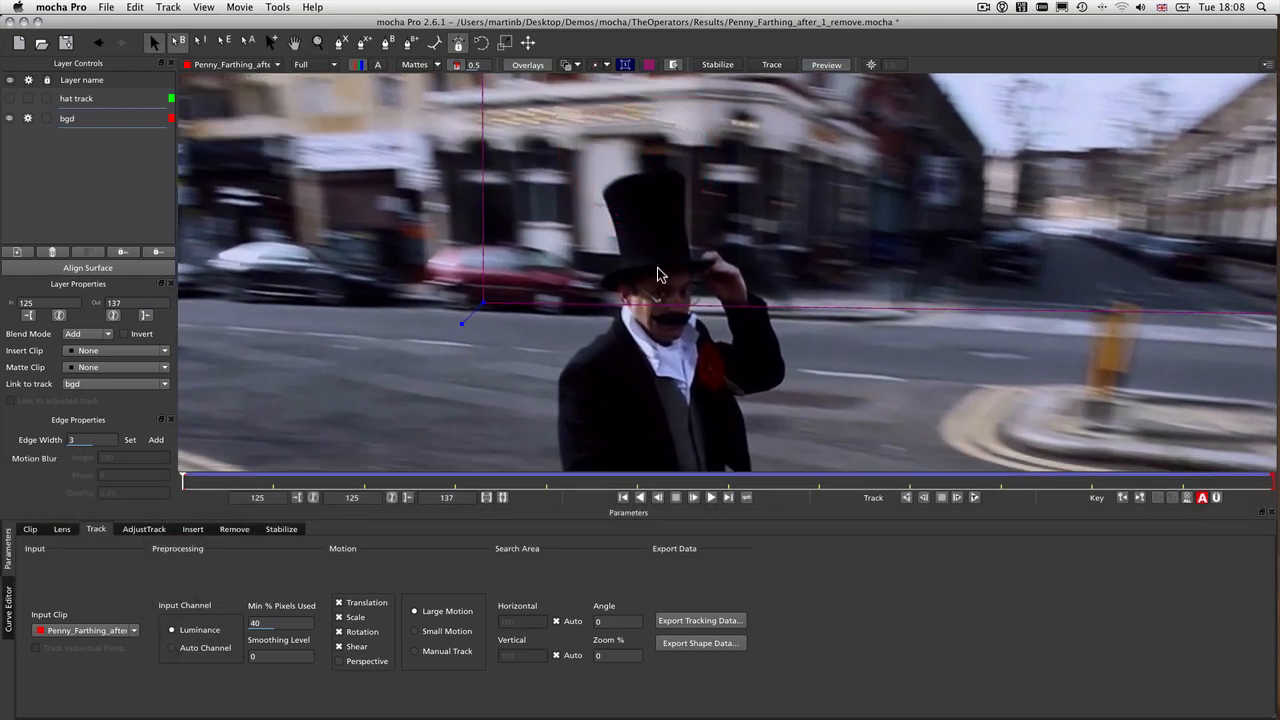
pyautogui.press('x')
pyautogui.moveTo(655, 263); pyautogui.dragTo(529, 251)
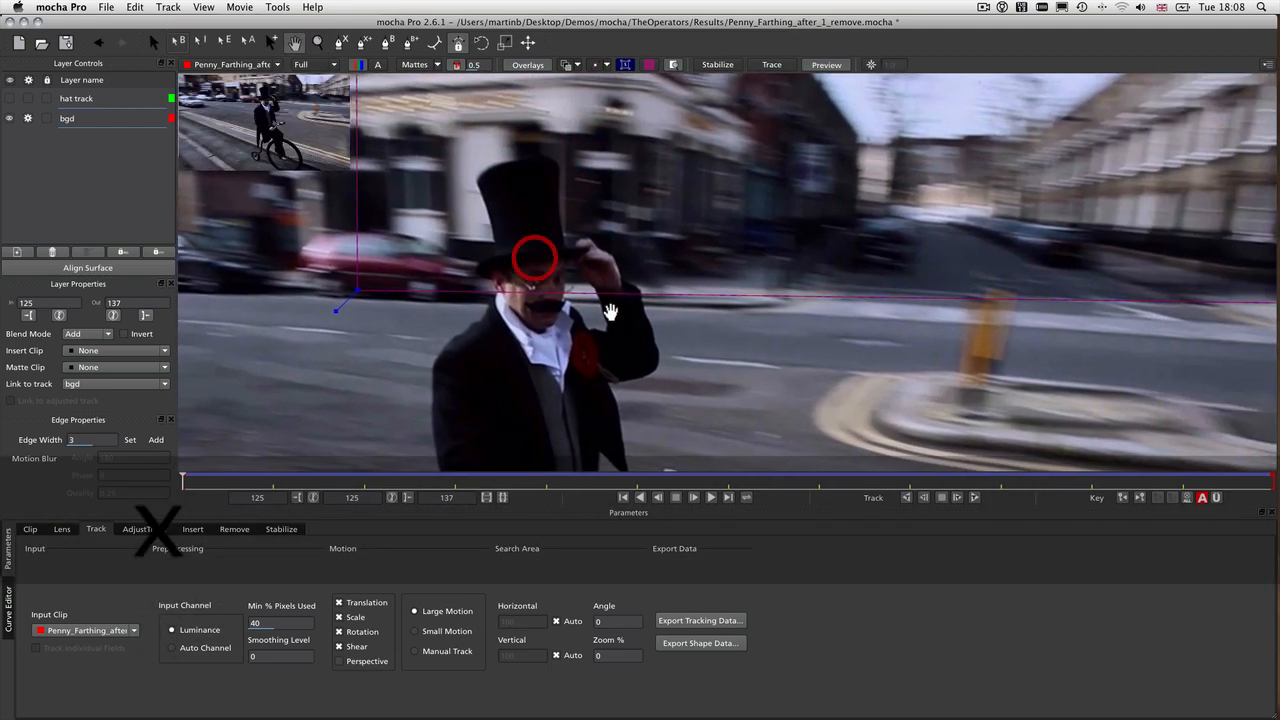
pyautogui.click(9, 98)
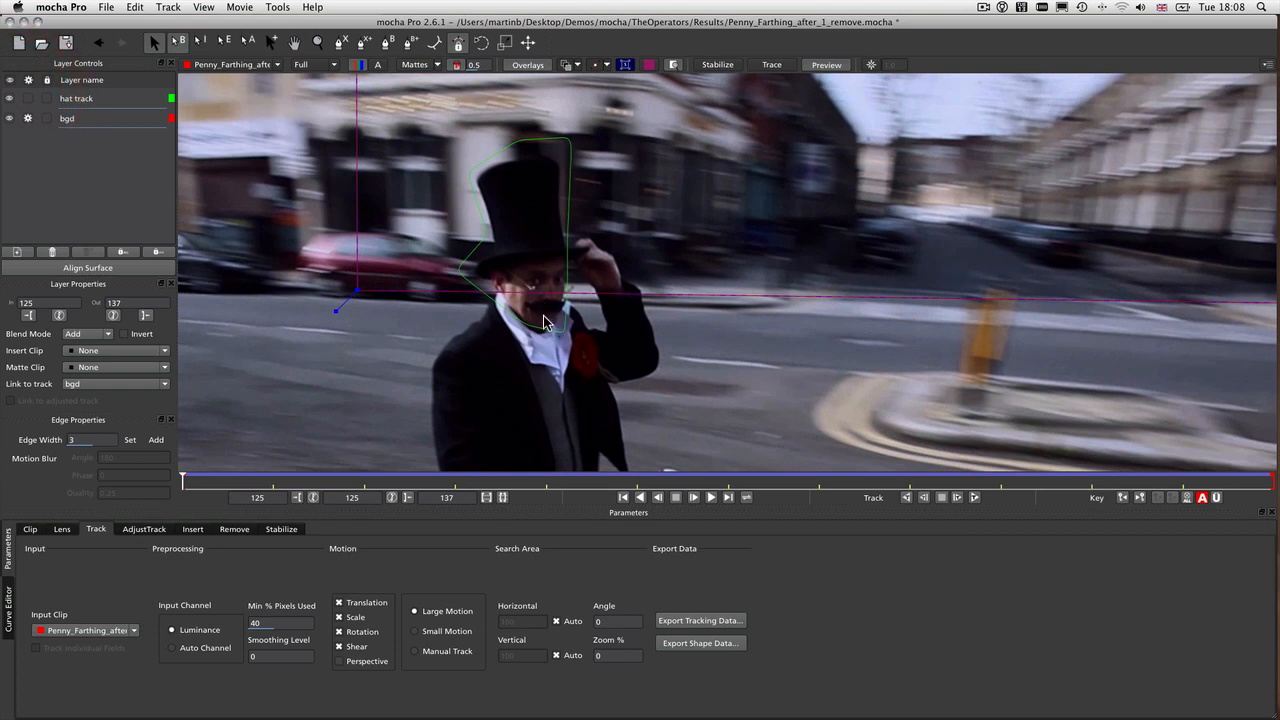
pyautogui.click(9, 98)
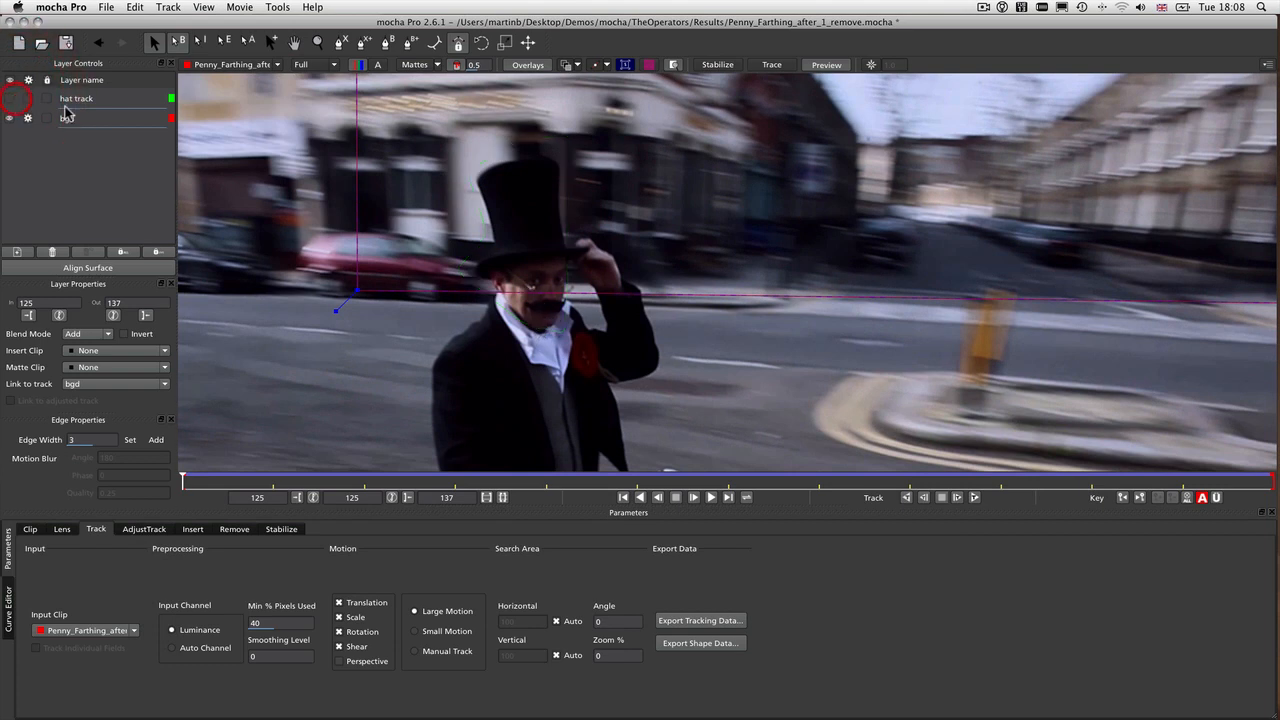
# Draw a four-point X-spline around the crown of the cyclist's hat at frame 125
pyautogui.click(341, 42)
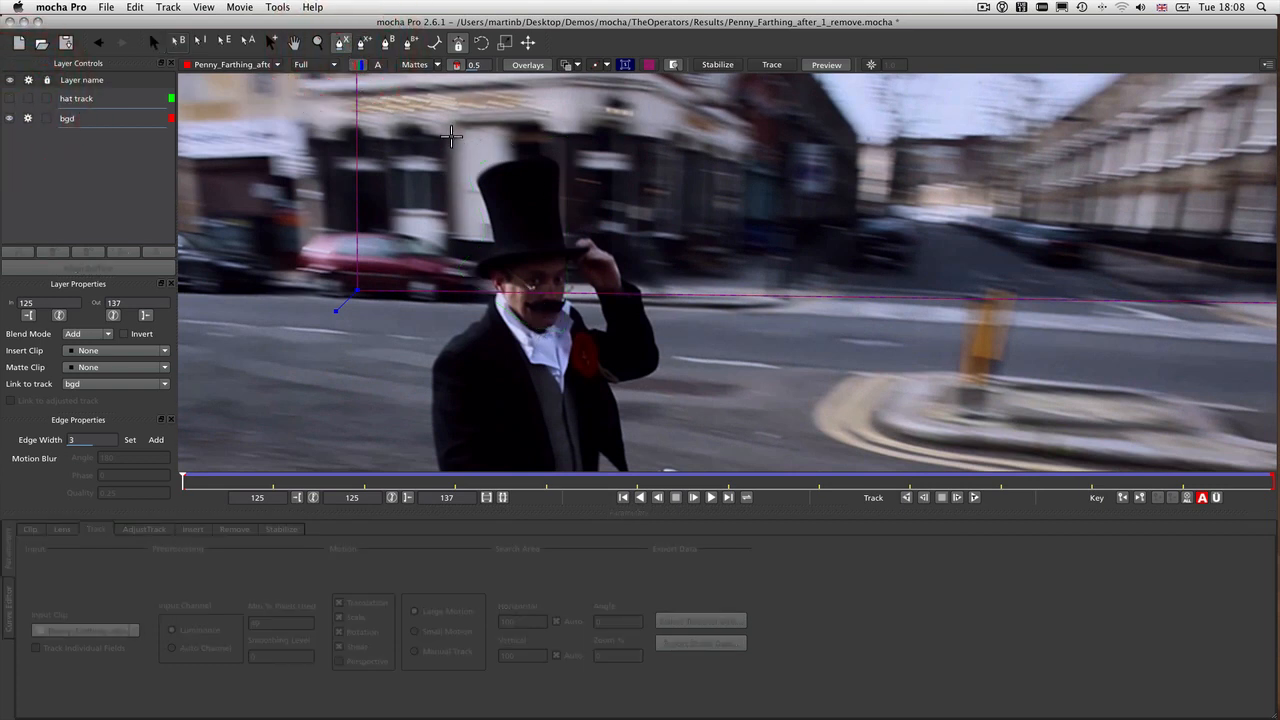
pyautogui.click(446, 114)
pyautogui.click(481, 231)
pyautogui.click(585, 216)
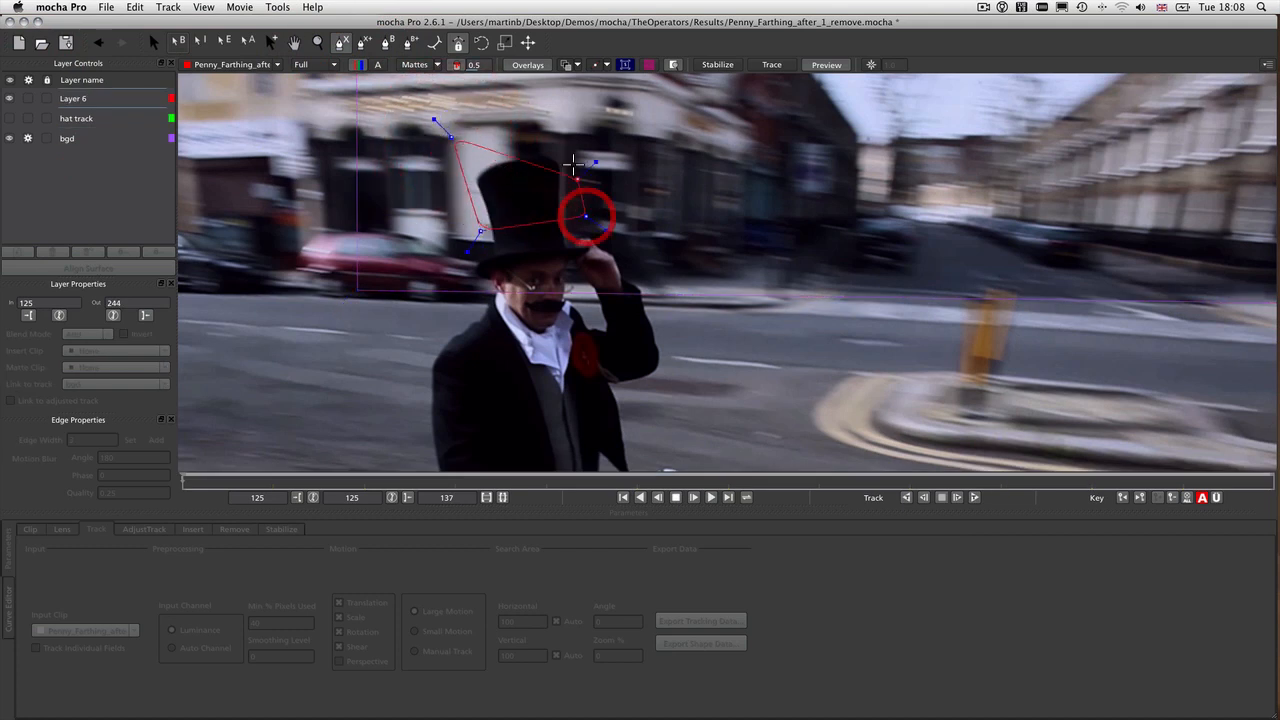
pyautogui.click(565, 138)
pyautogui.click(446, 140)
# Refine the new hat spline's upper corners and sharpen all its points so the shape has straight edges
pyautogui.moveTo(452, 137); pyautogui.dragTo(450, 142)
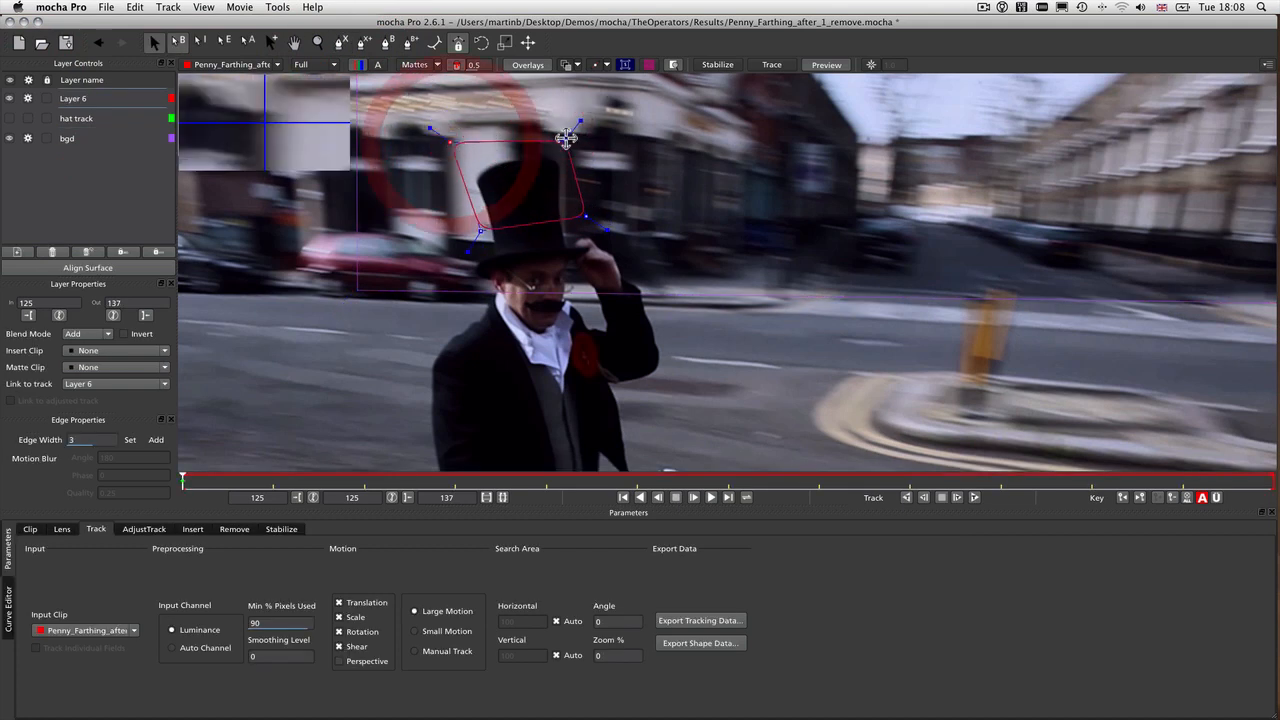
pyautogui.moveTo(565, 139); pyautogui.dragTo(561, 129)
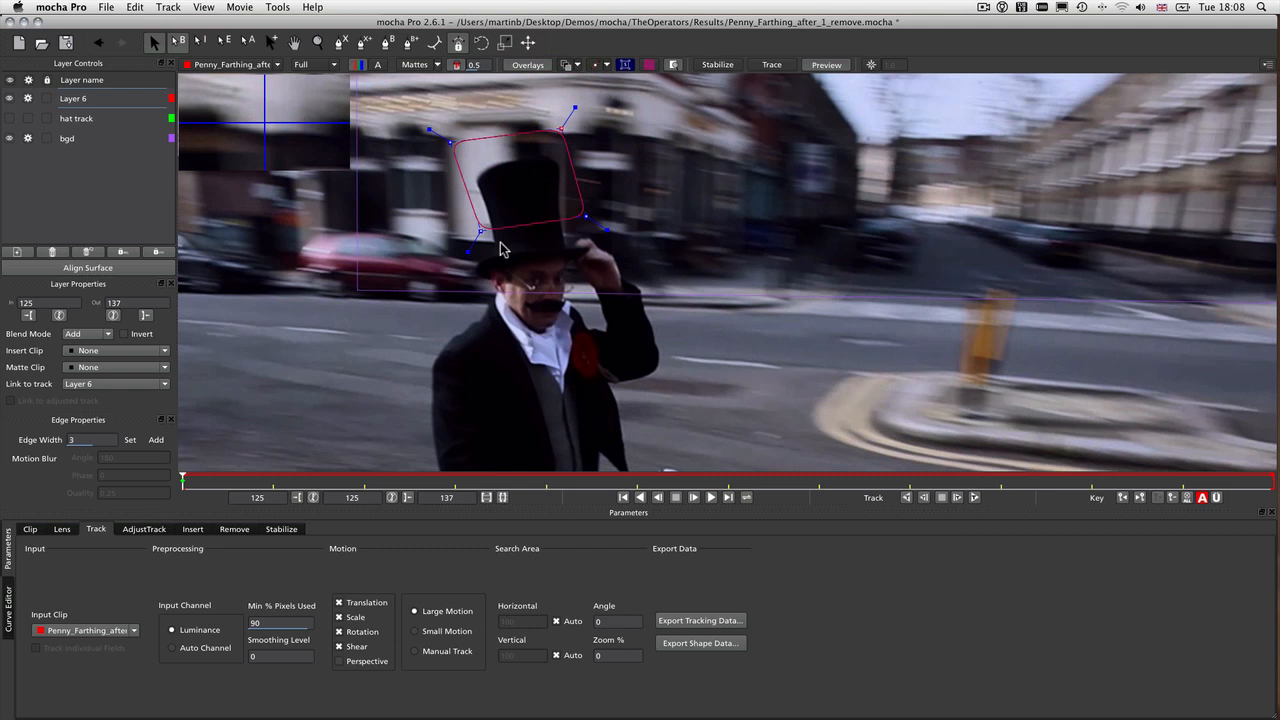
pyautogui.press('super+a')
pyautogui.moveTo(471, 248)
pyautogui.mouseDown()
pyautogui.moveTo(457, 277)
pyautogui.moveTo(478, 239)
pyautogui.mouseUp()
pyautogui.click(424, 157)
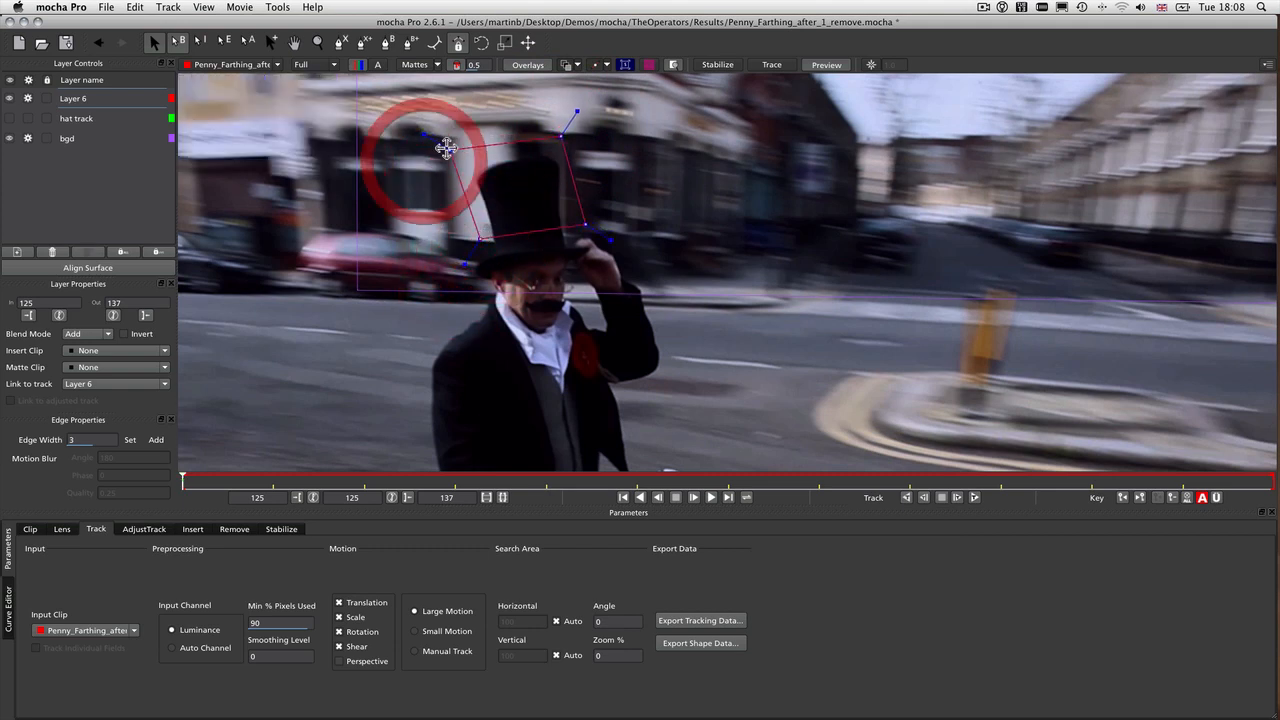
pyautogui.moveTo(450, 150); pyautogui.dragTo(459, 151)
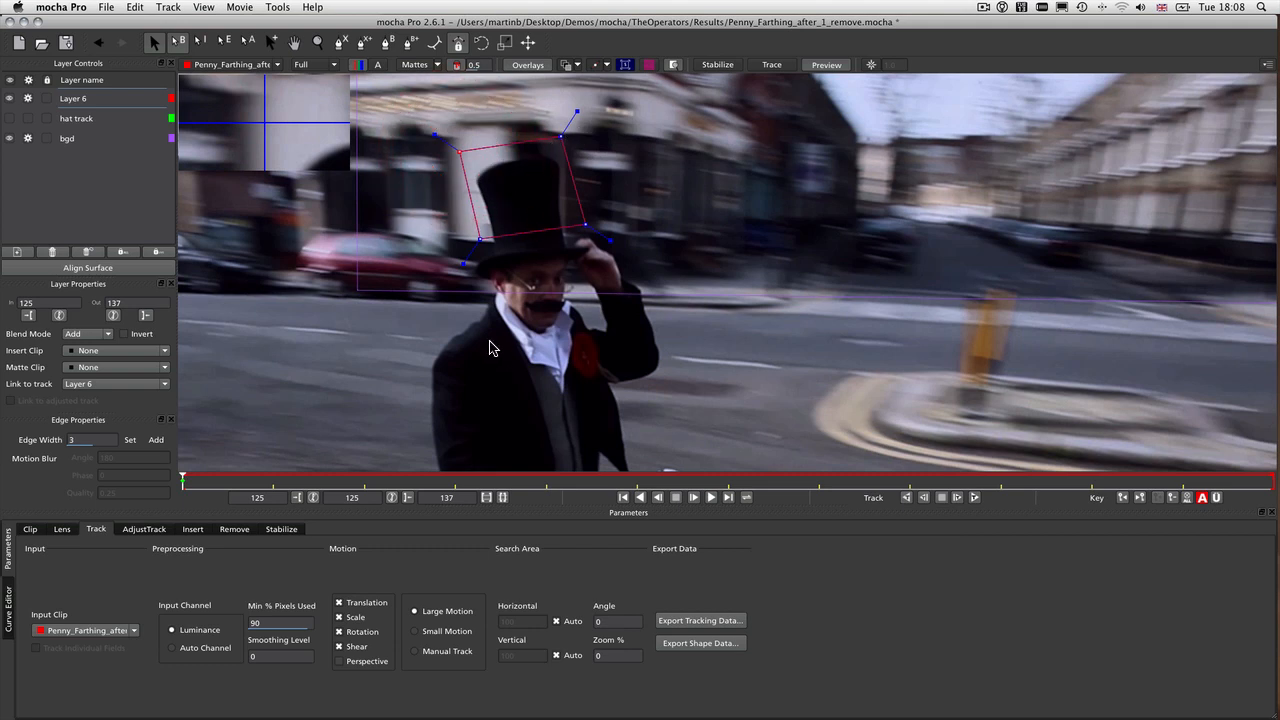
# Rename the new hat layer as hat remove and link it to the hat track layer's tracking data
pyautogui.keyDown('super'); pyautogui.click(84, 104); pyautogui.keyUp('super')
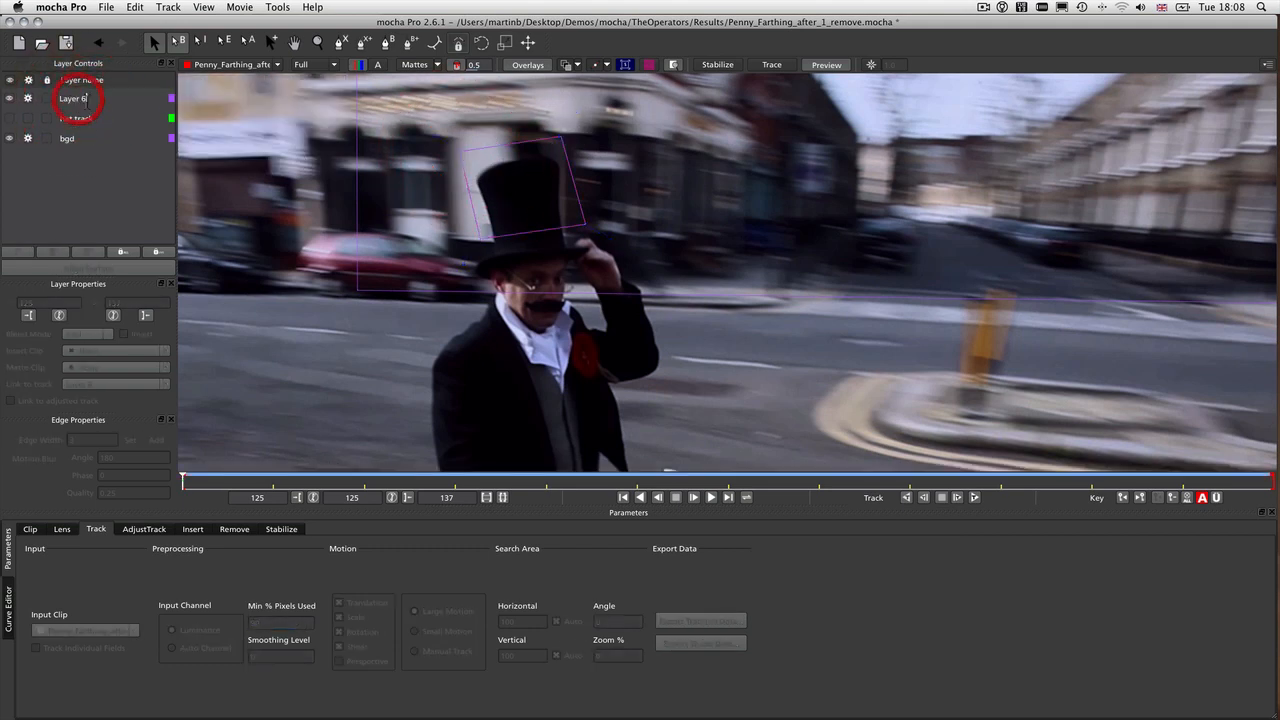
pyautogui.write('hat remove')
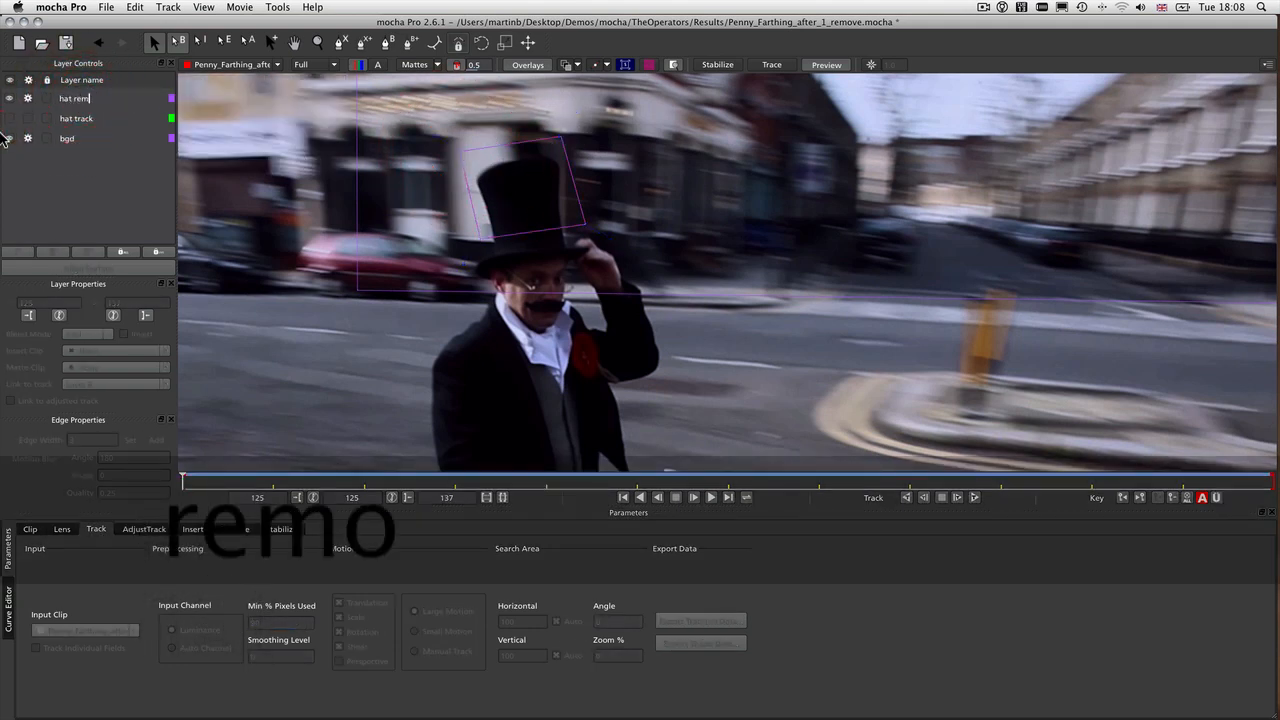
pyautogui.press('Return')
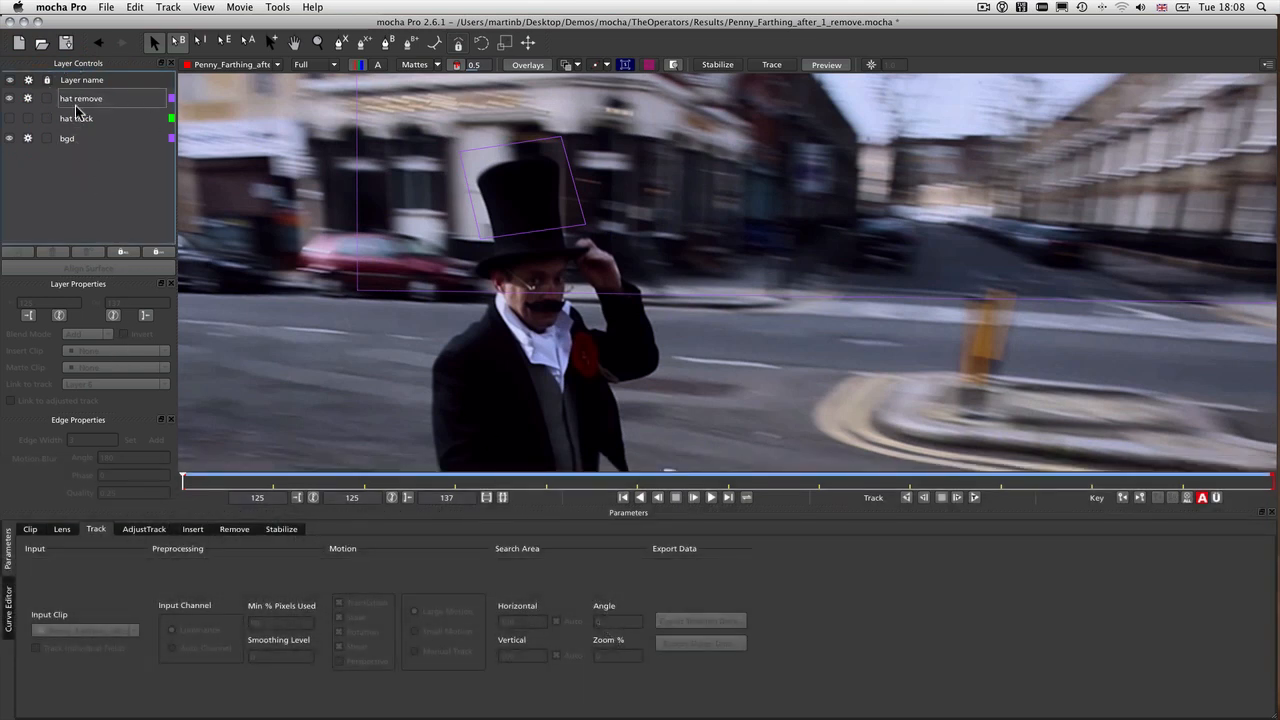
pyautogui.click(84, 100)
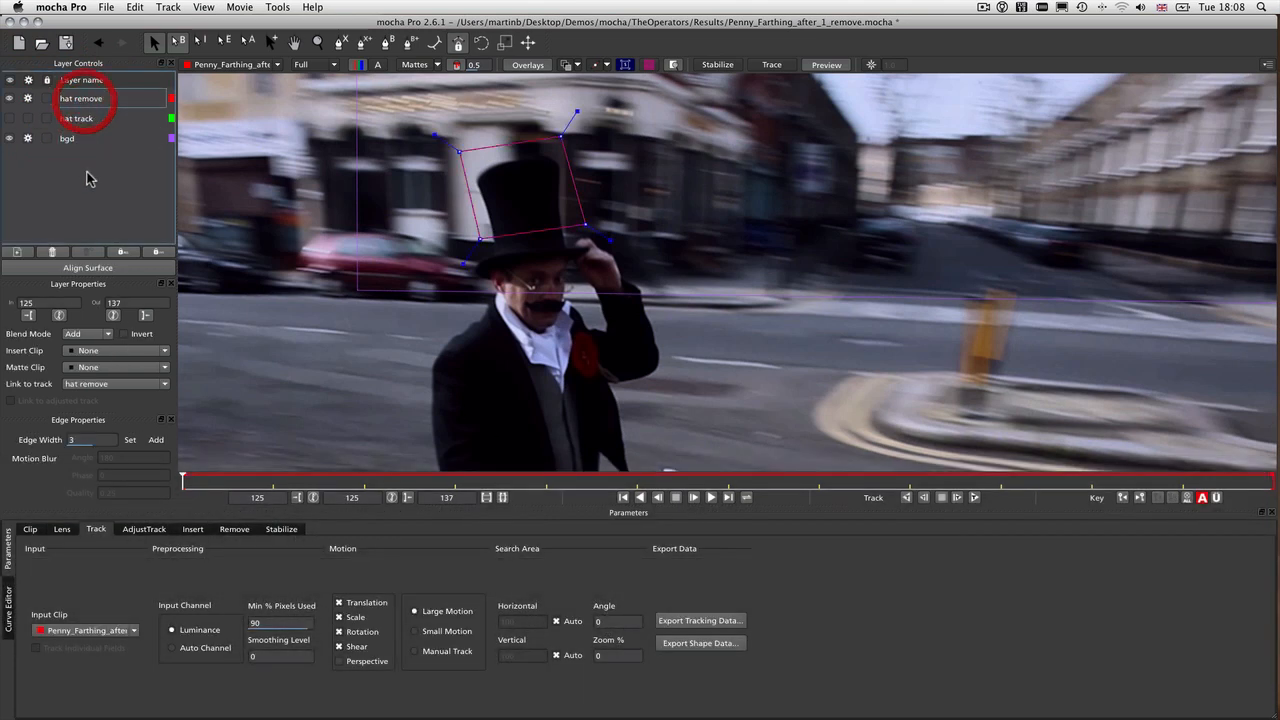
pyautogui.click(98, 386)
pyautogui.click(100, 418)
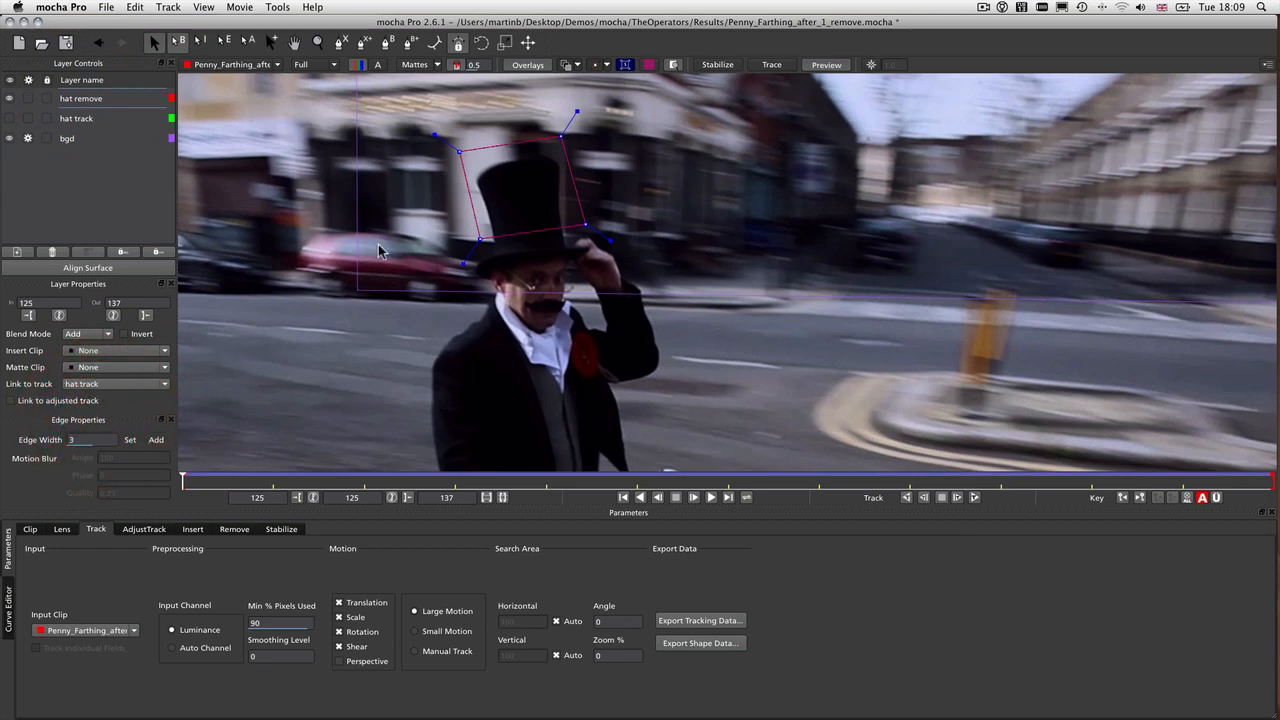
# Go to frame 137, adjust the hat remove spline's corners to enclose the hat, and scrub back to frame 125
pyautogui.moveTo(186, 480); pyautogui.dragTo(1278, 450)
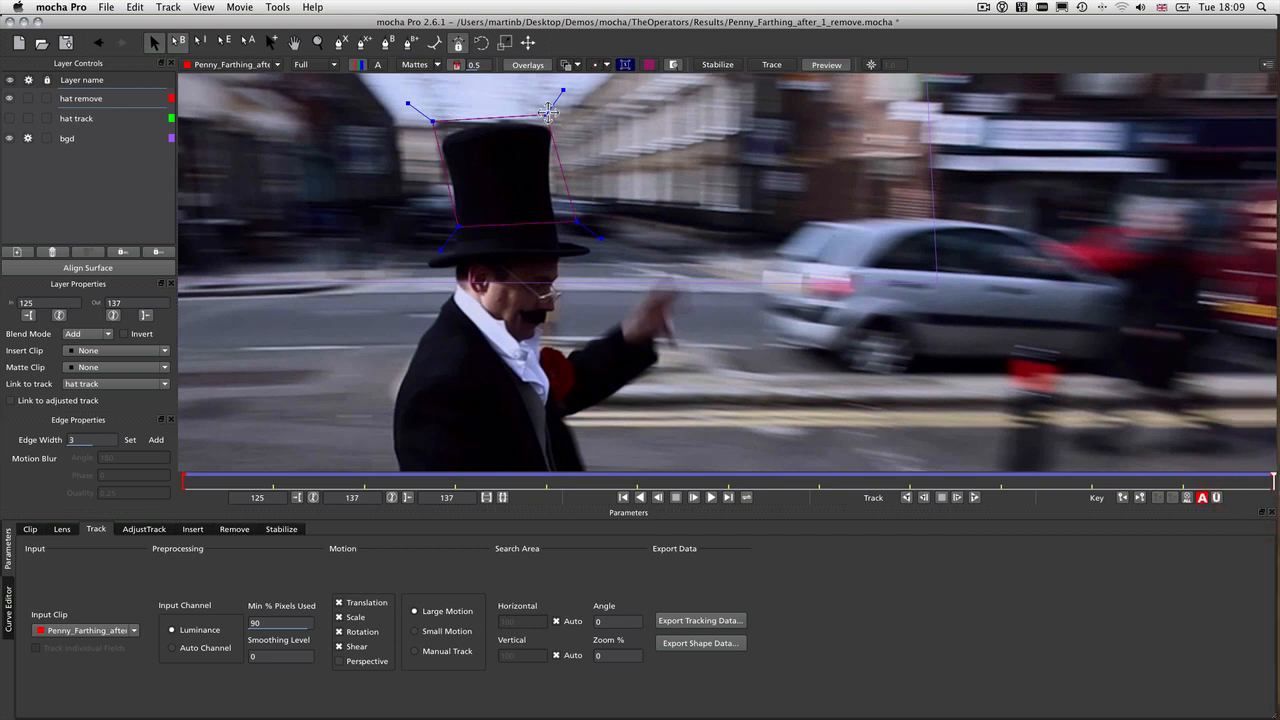
pyautogui.moveTo(562, 91); pyautogui.dragTo(573, 90)
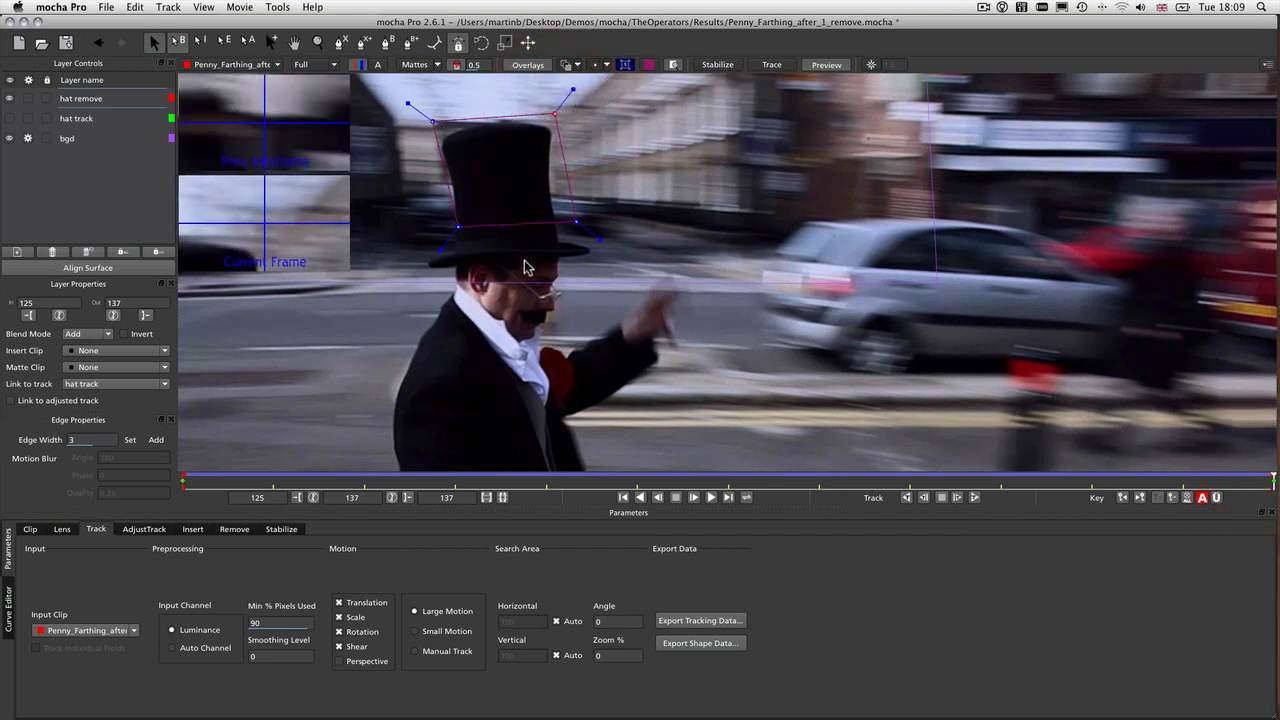
pyautogui.moveTo(459, 224); pyautogui.dragTo(449, 229)
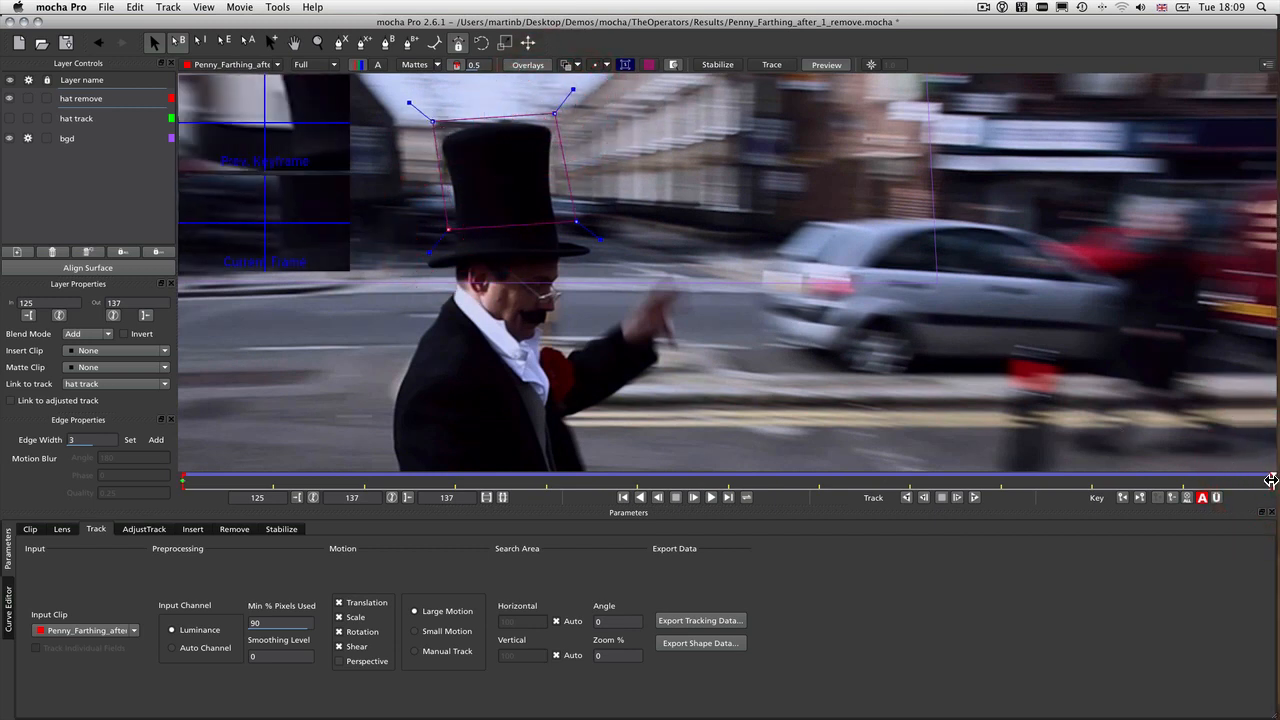
pyautogui.moveTo(1270, 481); pyautogui.dragTo(38, 395)
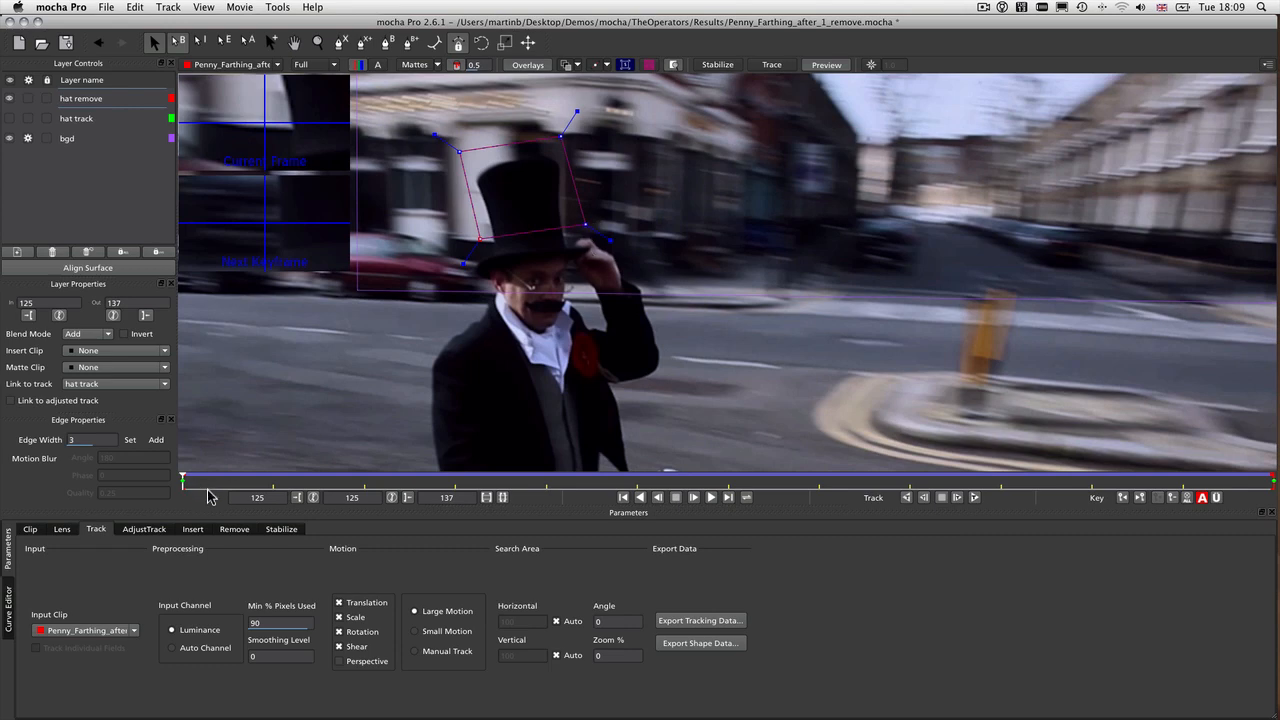
pyautogui.moveTo(179, 481); pyautogui.dragTo(43, 439)
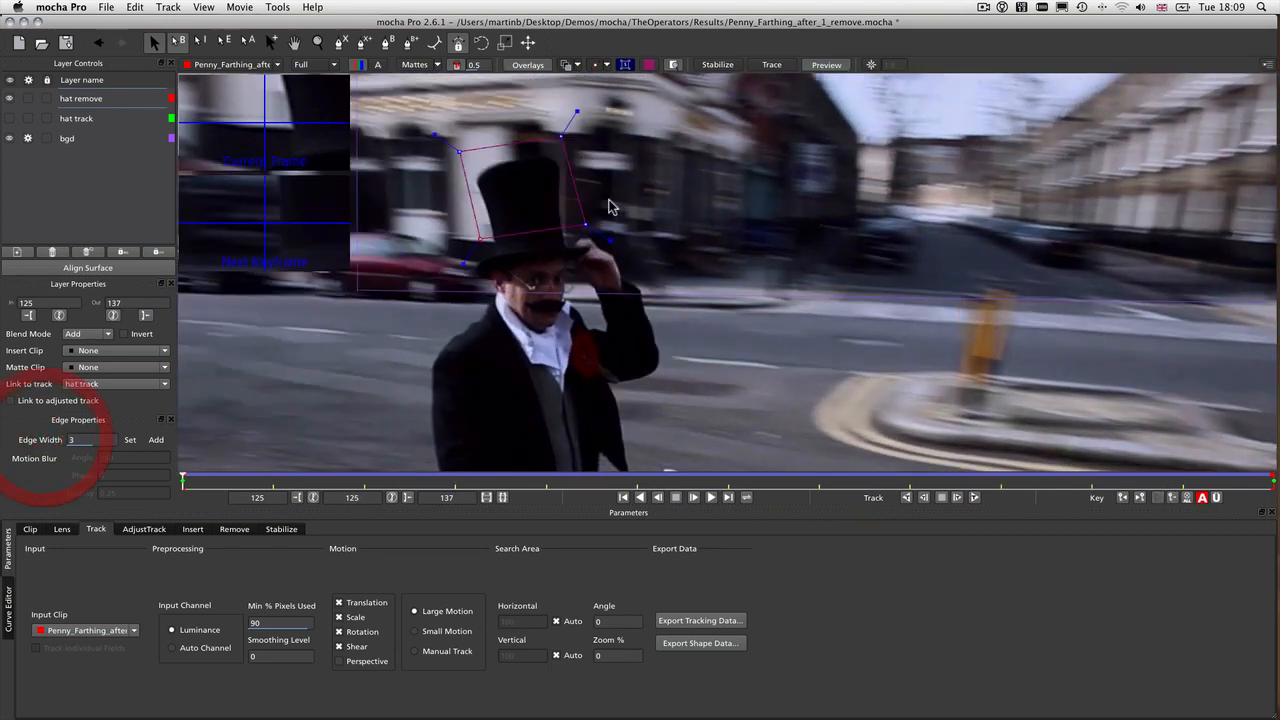
# Draw an X-spline around the cyclist's raised hand and forearm at frame 125 and adjust its upper corner
pyautogui.click(341, 44)
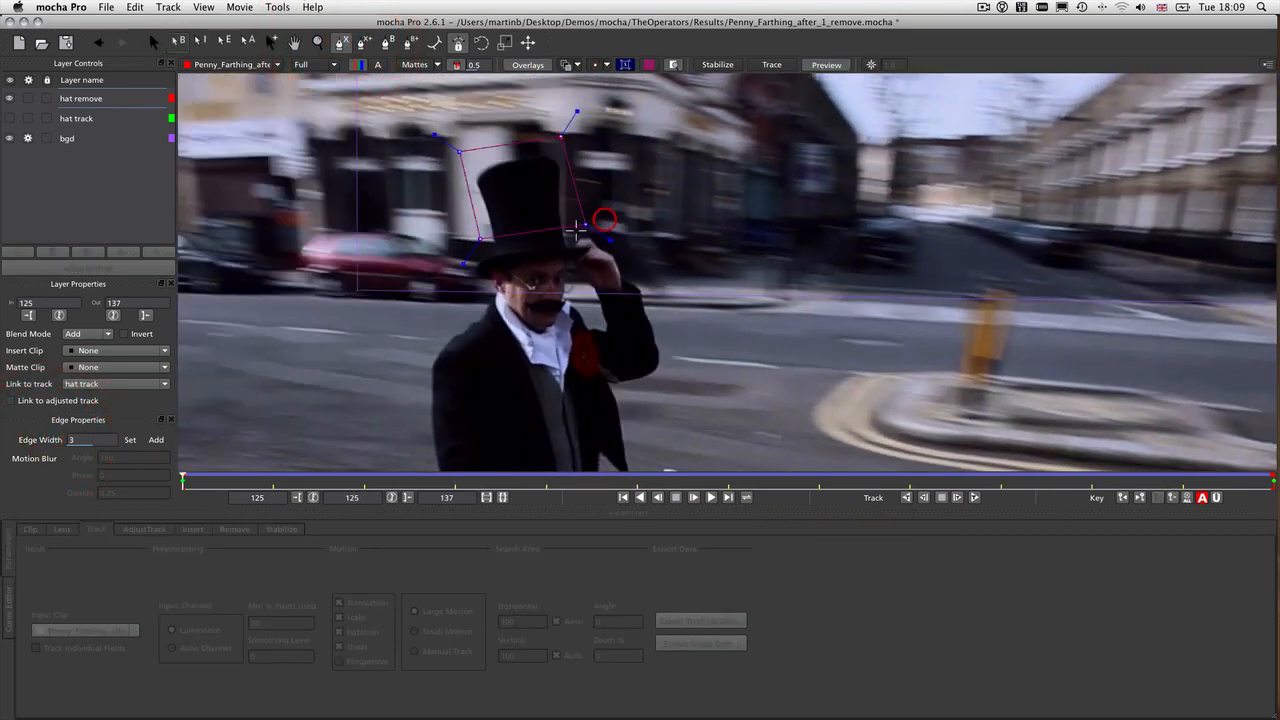
pyautogui.click(567, 243)
pyautogui.click(579, 282)
pyautogui.click(598, 314)
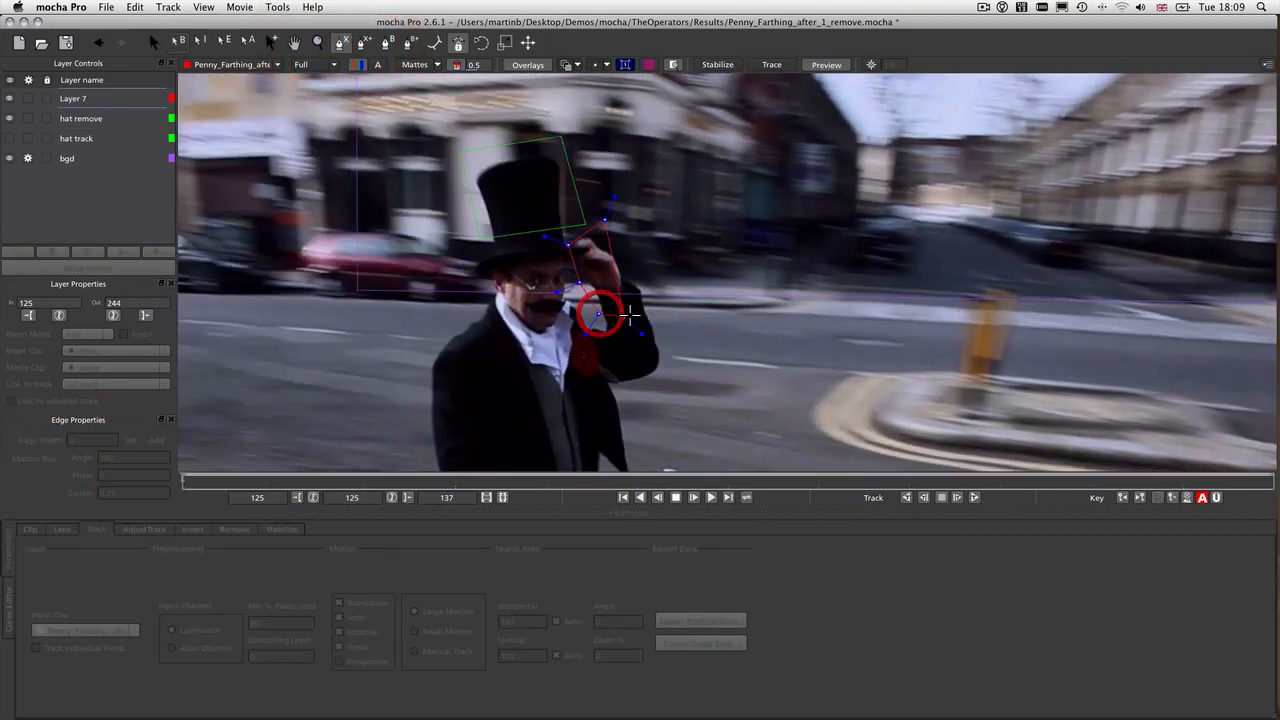
pyautogui.click(646, 314)
pyautogui.click(656, 295)
pyautogui.click(608, 235)
pyautogui.rightClick(603, 226)
pyautogui.moveTo(568, 244); pyautogui.dragTo(598, 218)
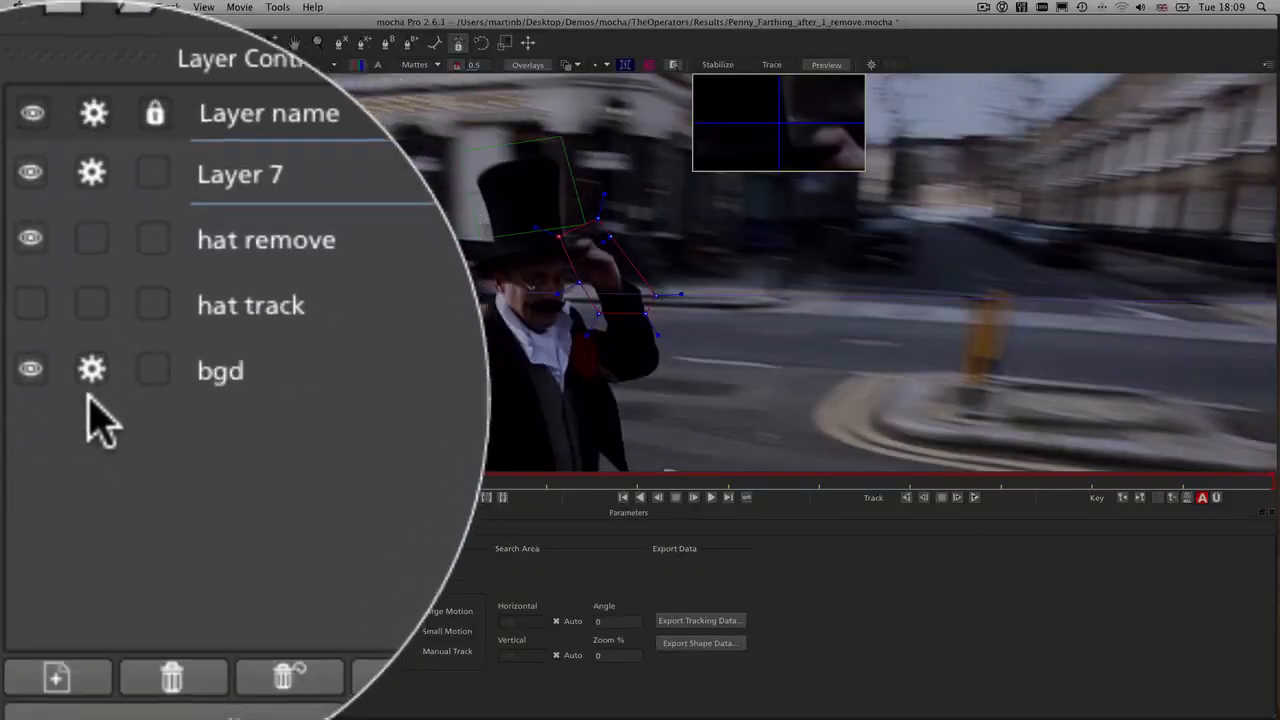
# Switch off tracking for the bgd layer and track the hand spline forward to frame 137
pyautogui.click(28, 158)
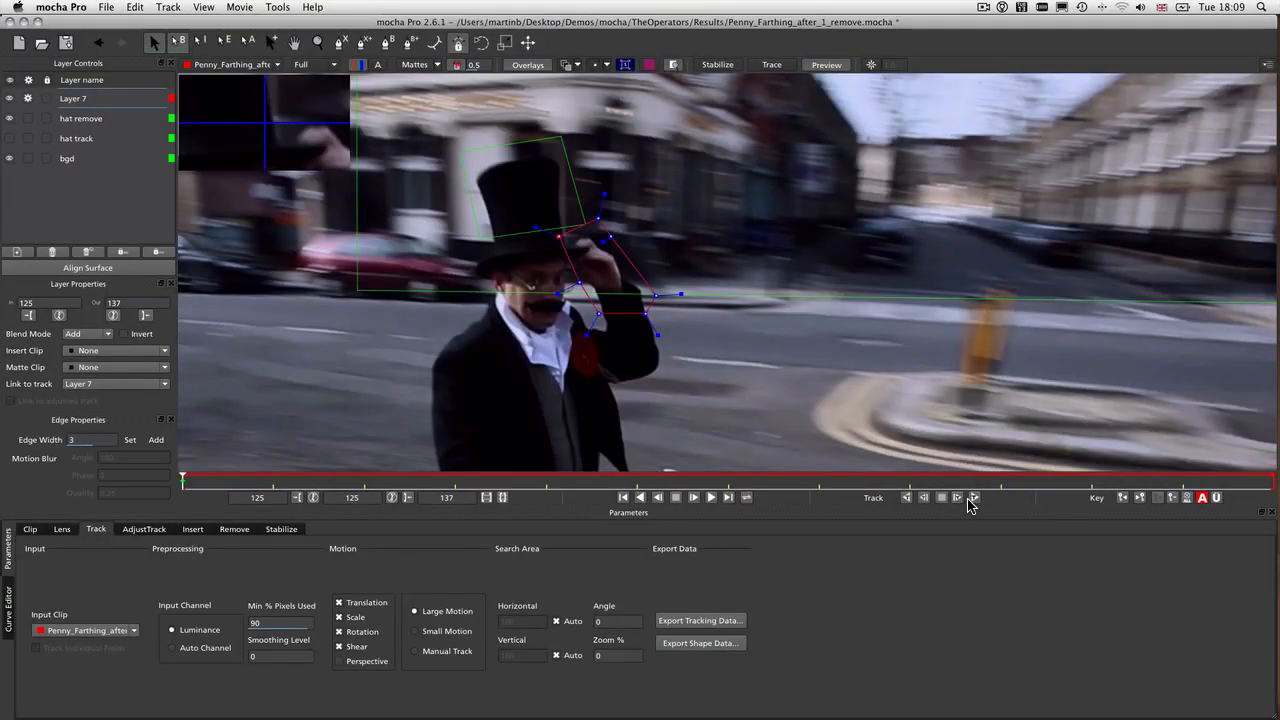
pyautogui.click(972, 499)
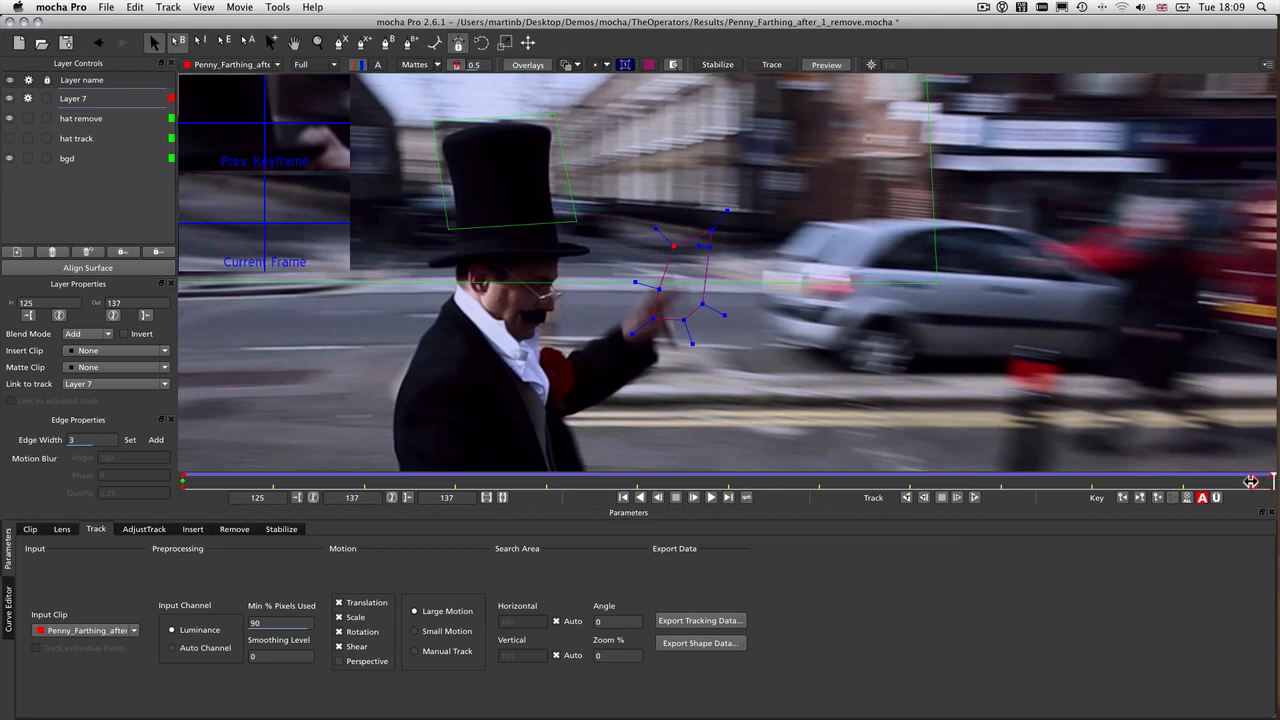
# Reposition the hand spline at frames 132 and 137 so it follows the moving hand, and scrub back to frame 125
pyautogui.moveTo(1251, 482); pyautogui.dragTo(819, 488)
pyautogui.moveTo(533, 183); pyautogui.dragTo(615, 187)
pyautogui.moveTo(572, 234); pyautogui.dragTo(566, 203)
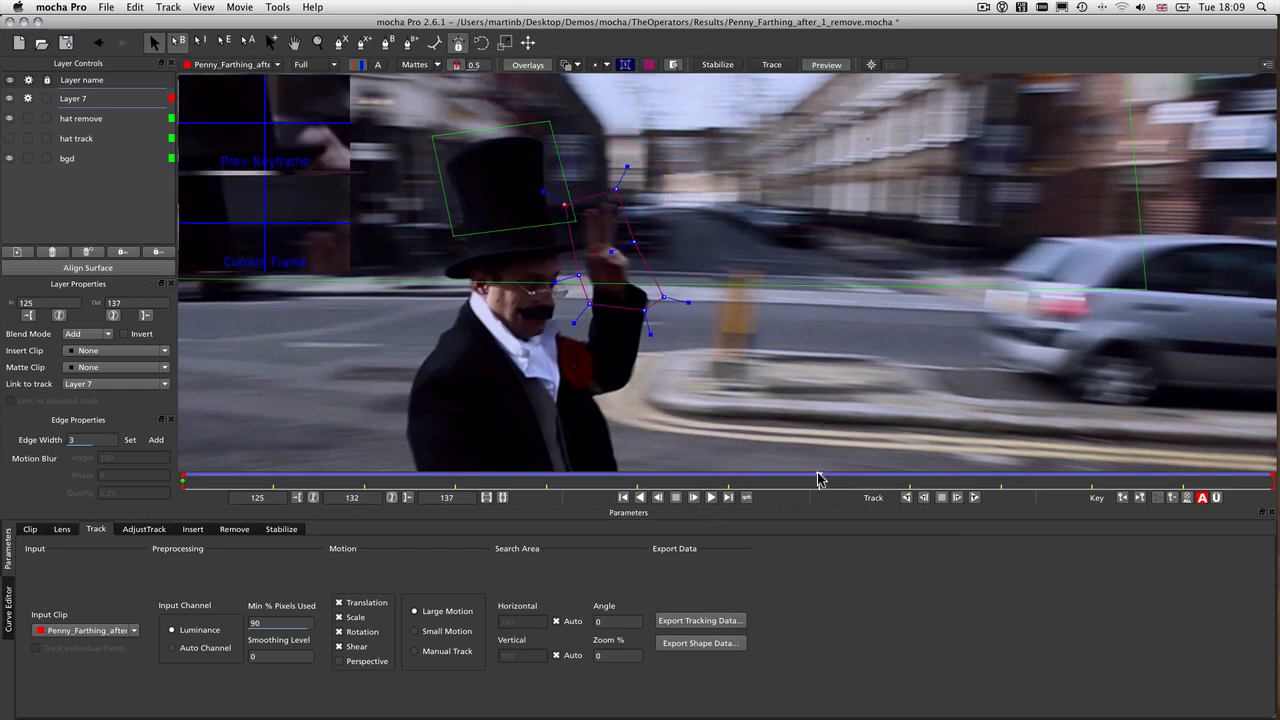
pyautogui.moveTo(816, 481); pyautogui.dragTo(183, 481)
pyautogui.moveTo(176, 433); pyautogui.dragTo(1277, 490)
pyautogui.moveTo(614, 150); pyautogui.dragTo(875, 457)
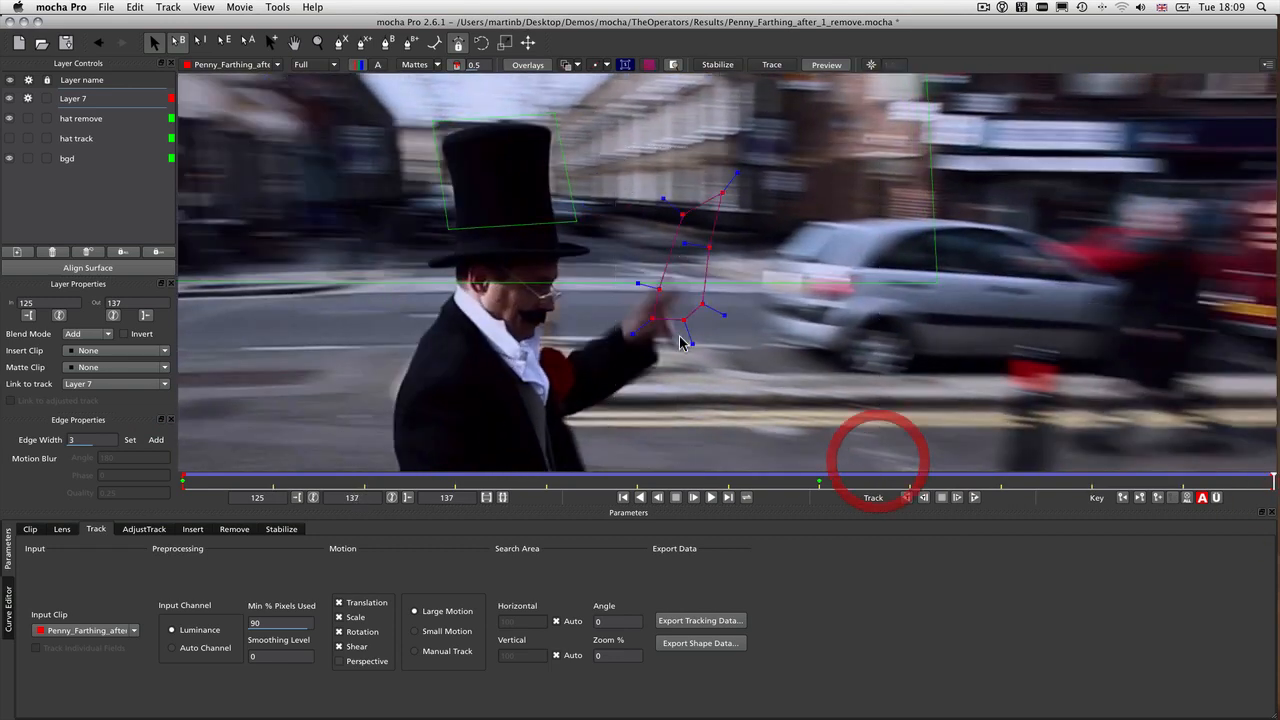
pyautogui.moveTo(684, 320); pyautogui.dragTo(628, 408)
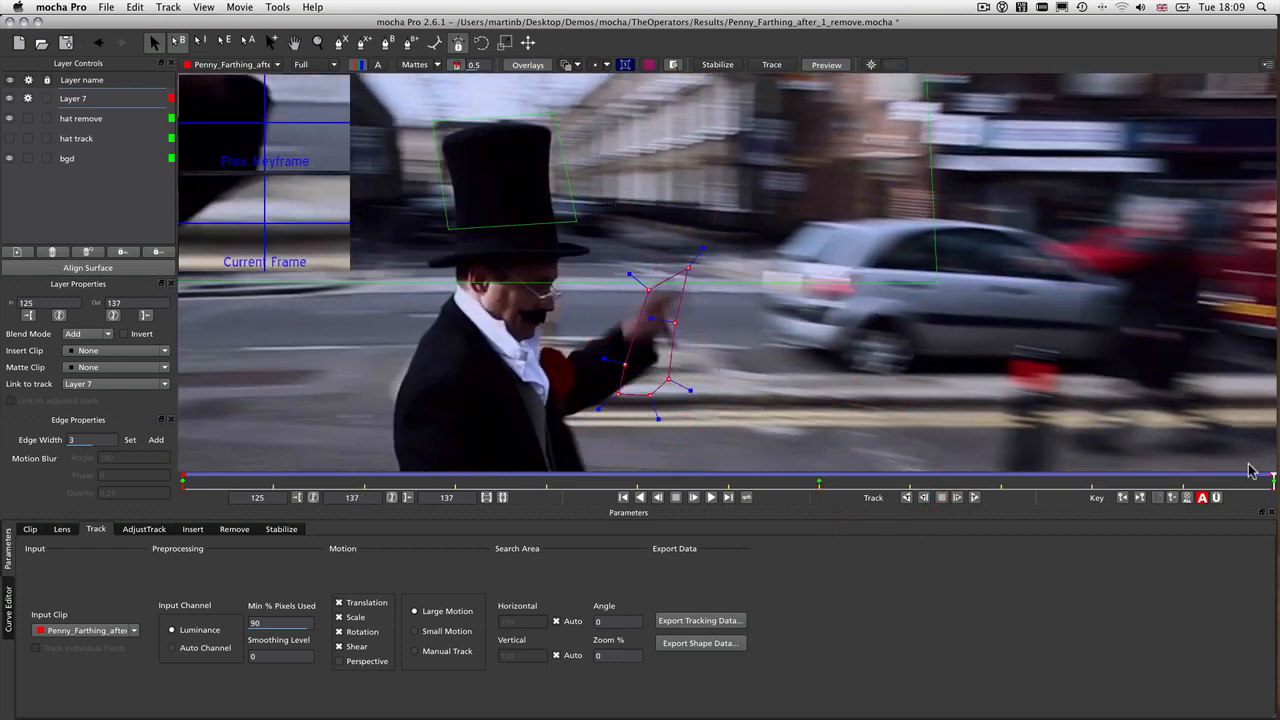
pyautogui.moveTo(1270, 481); pyautogui.dragTo(4, 492)
# Rename the hand spline's layer as hand mask
pyautogui.click(80, 99)
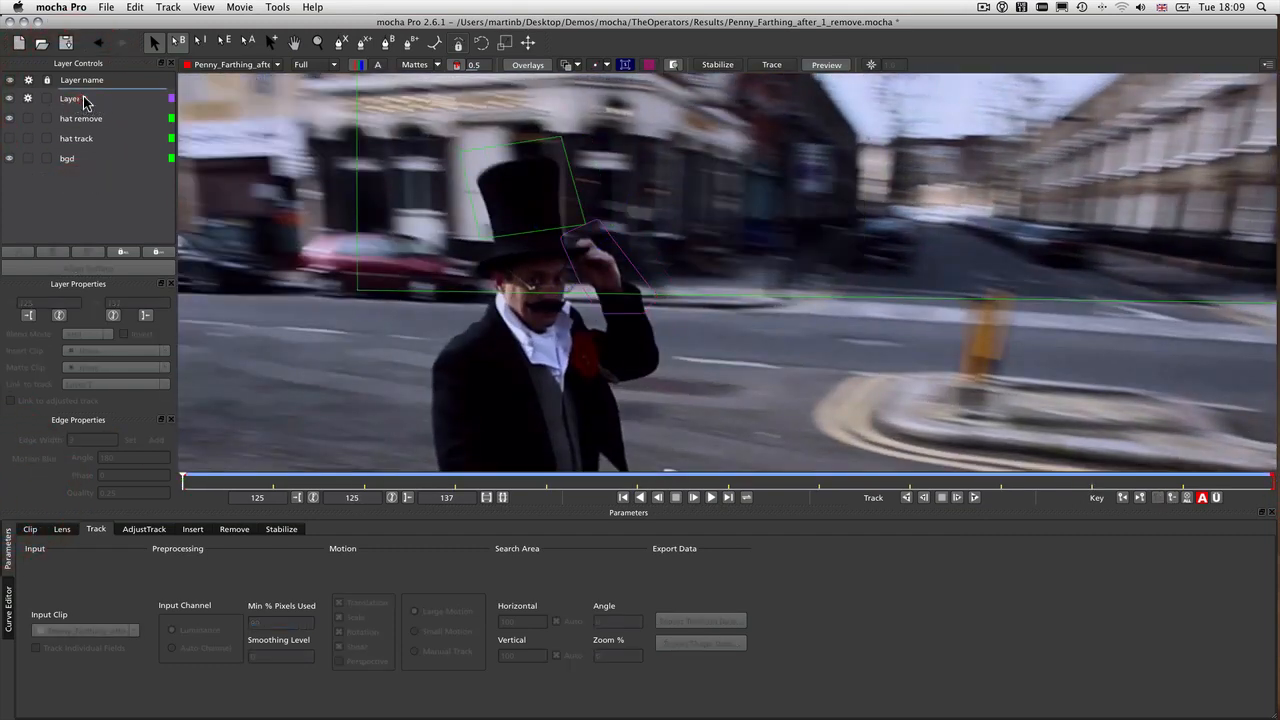
pyautogui.click(82, 99)
pyautogui.doubleClick(81, 99)
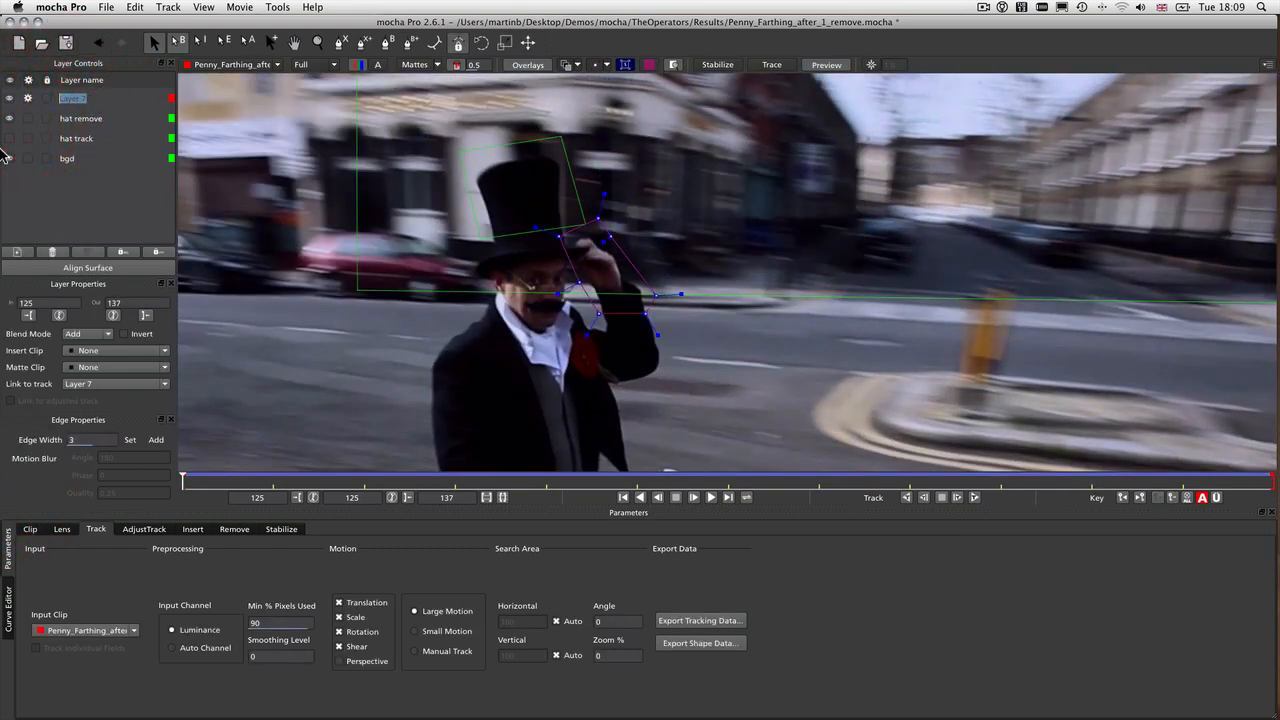
pyautogui.write('hand mask')
pyautogui.press('Return')
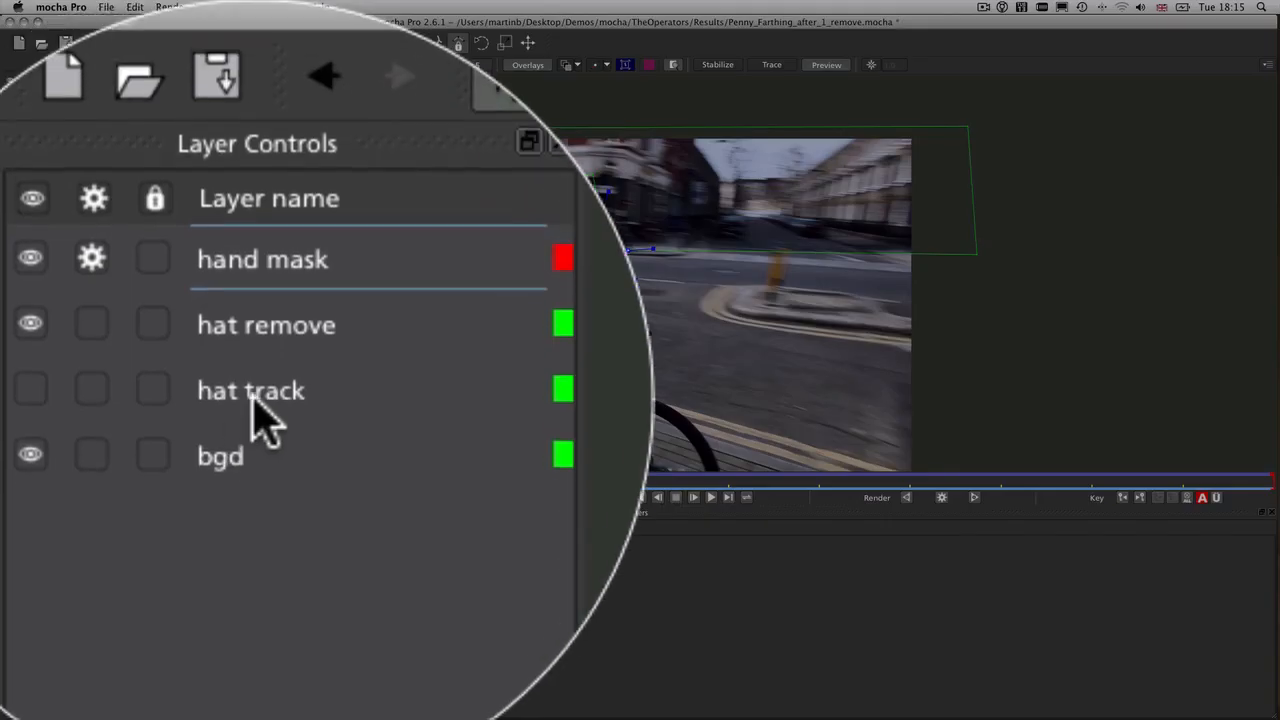
# Keep the hat track layer hidden and deactivate it so it is left out of the removal
pyautogui.click(80, 139)
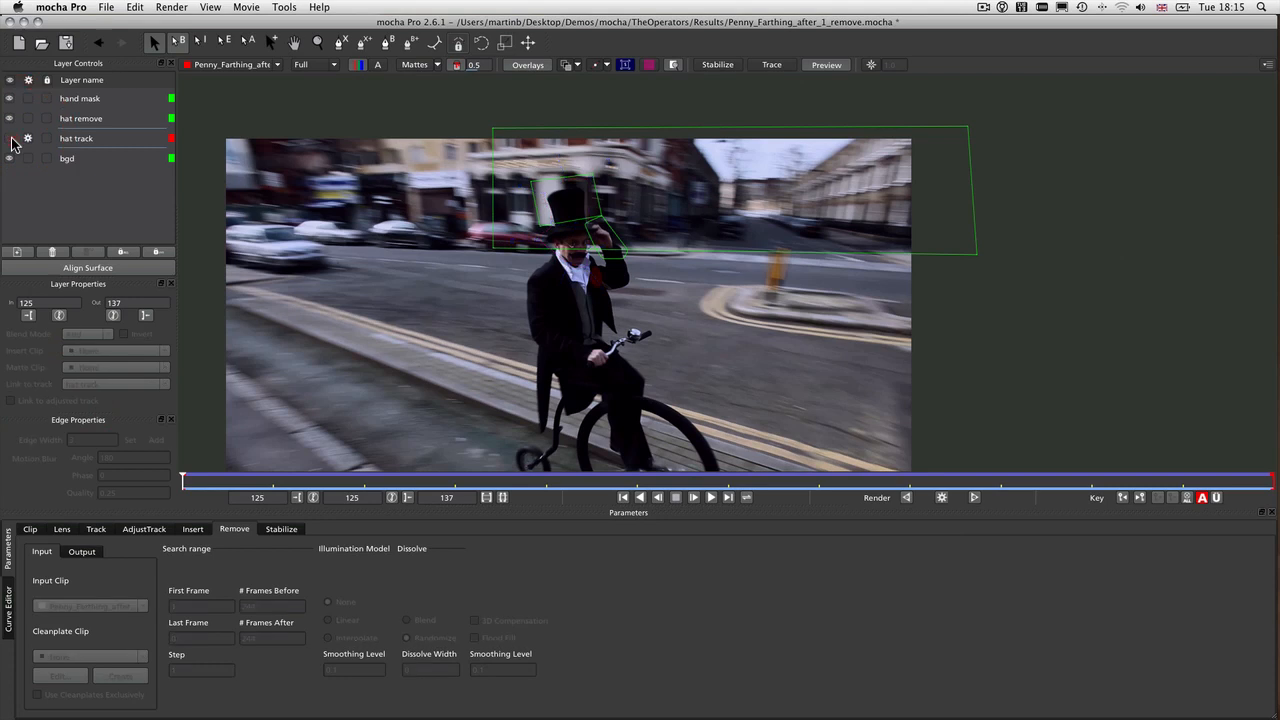
pyautogui.click(10, 139)
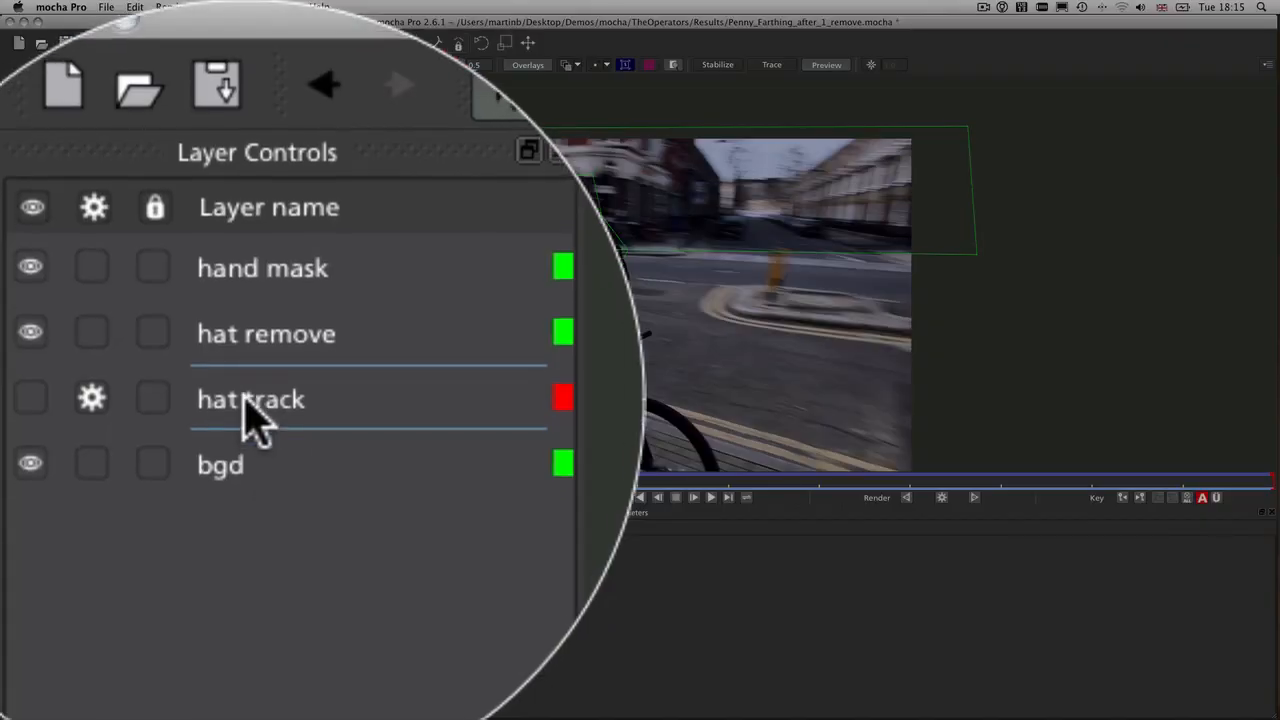
pyautogui.rightClick(70, 140)
pyautogui.click(134, 210)
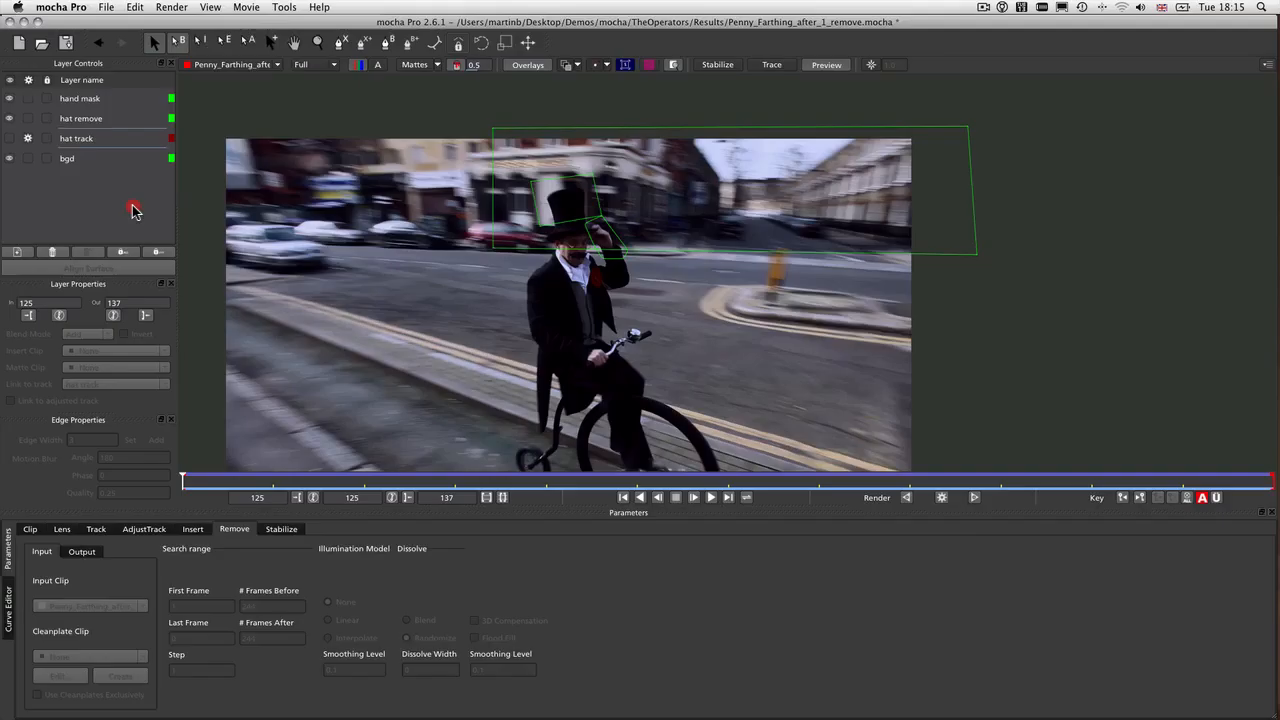
pyautogui.rightClick(63, 138)
pyautogui.click(66, 196)
# Select the hat remove layer, render the removal forward through frame 137 and play back the result
pyautogui.click(84, 122)
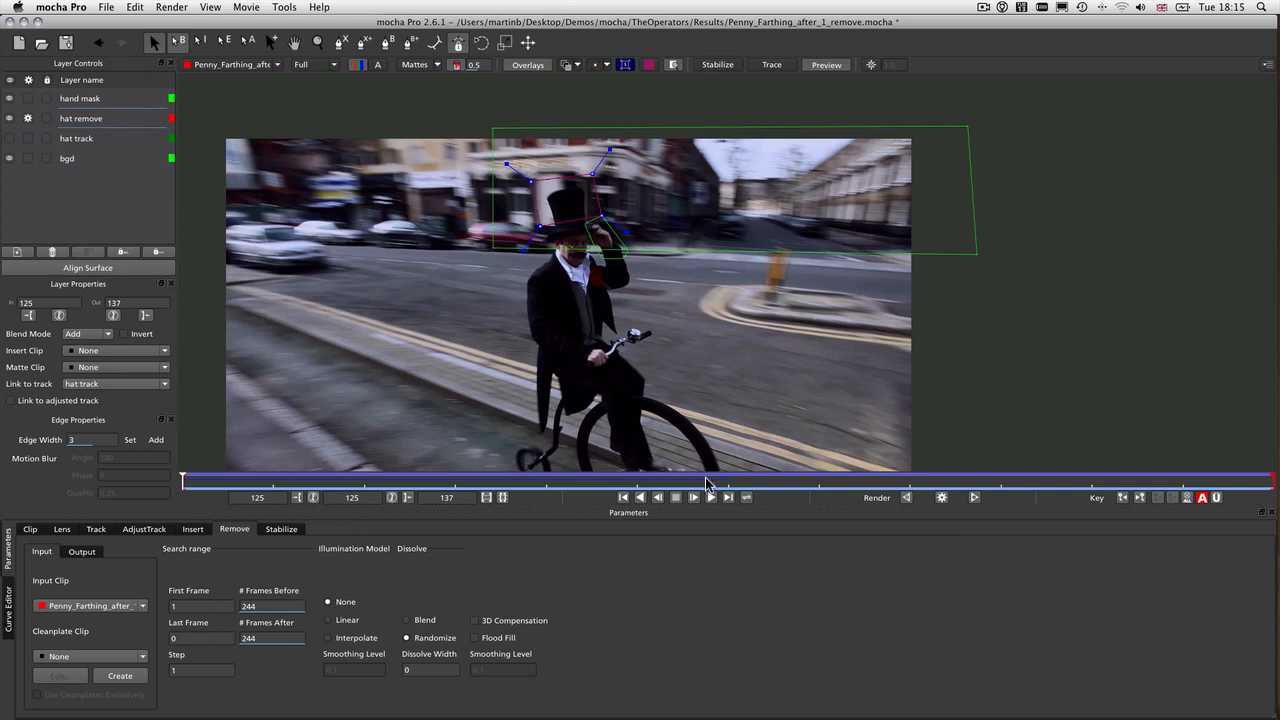
pyautogui.click(974, 497)
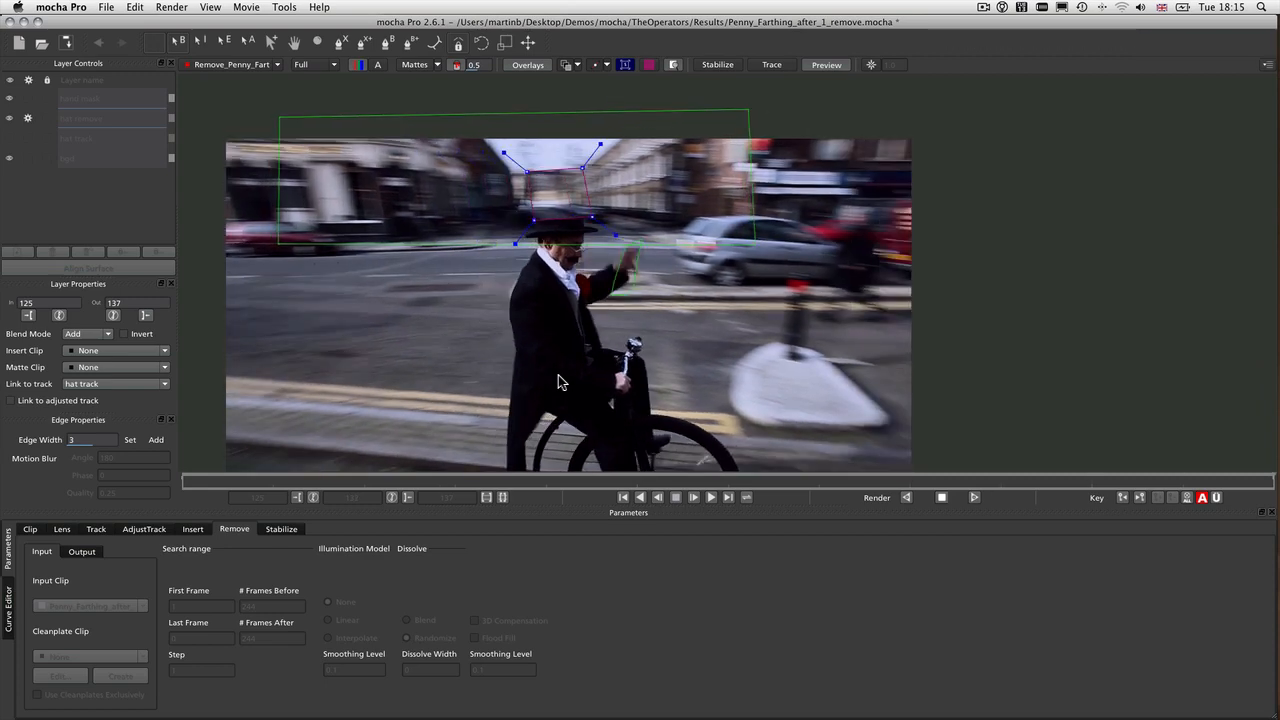
pyautogui.press('space')
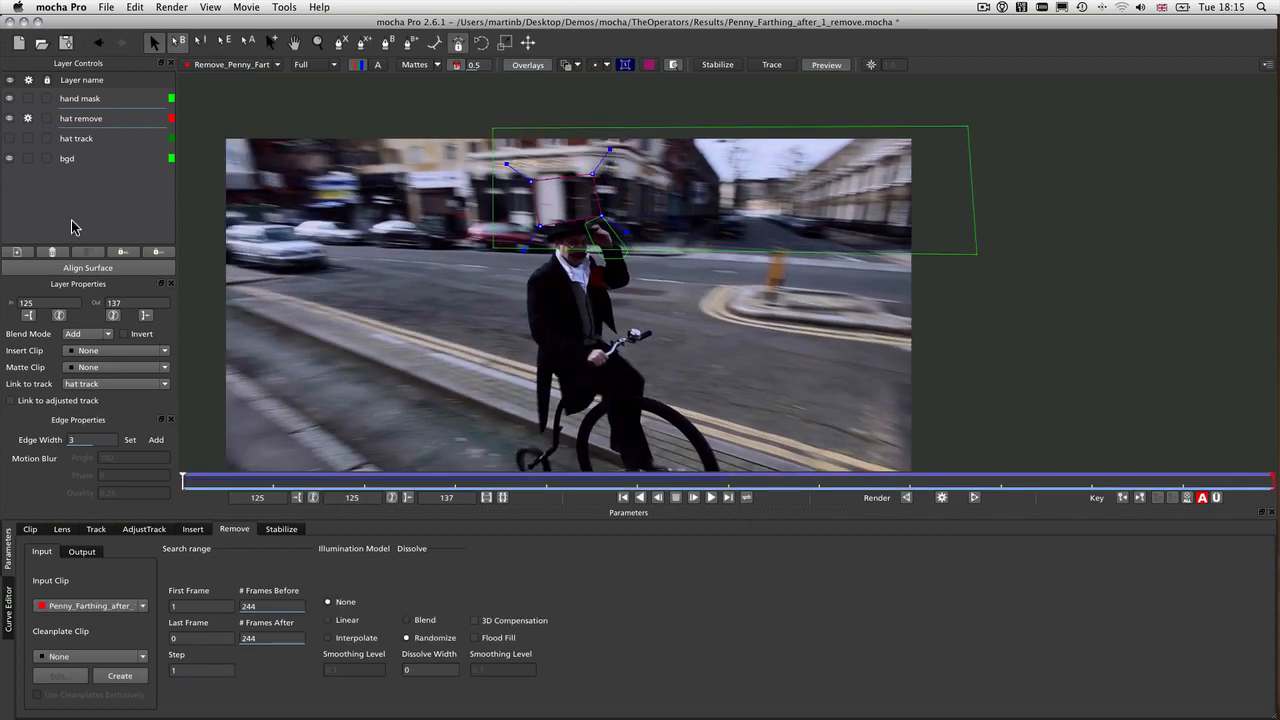
# Hide the hat remove and hand mask splines and inspect the cleaned area around the hat at frame 125
pyautogui.click(9, 118)
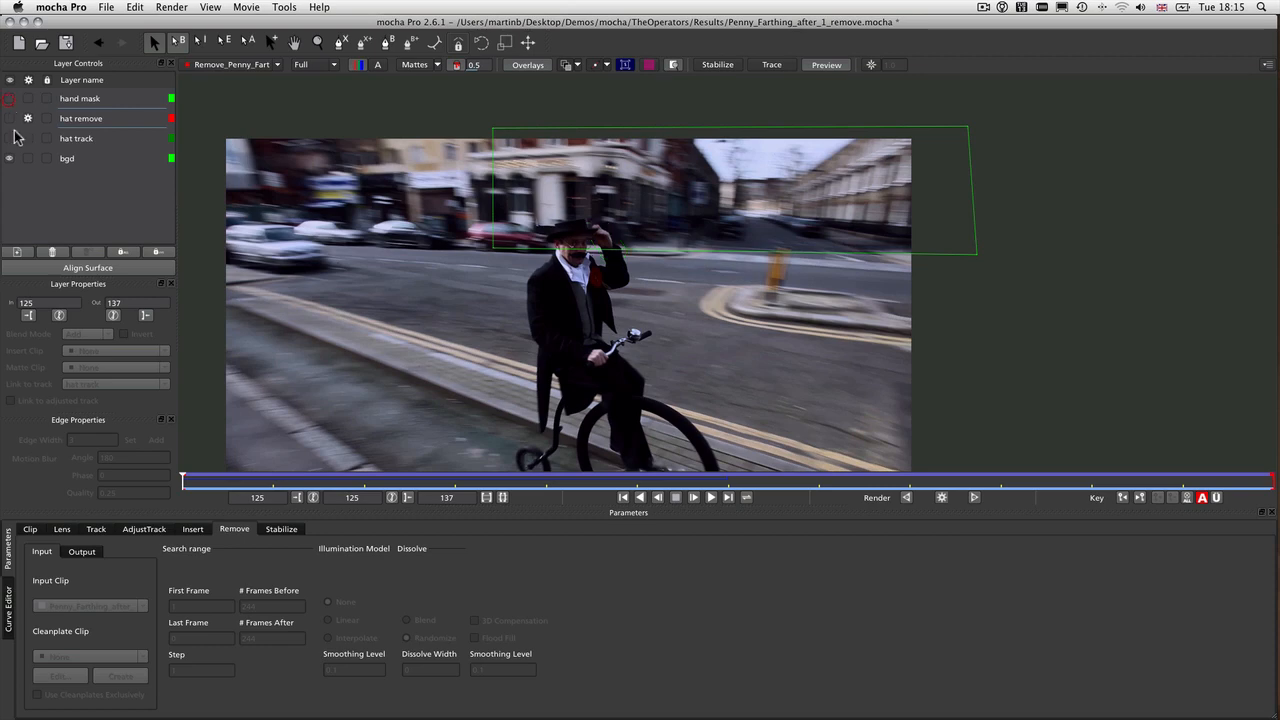
pyautogui.press('z')
pyautogui.moveTo(583, 236); pyautogui.dragTo(583, 206)
pyautogui.press('x')
pyautogui.moveTo(578, 287); pyautogui.dragTo(551, 337)
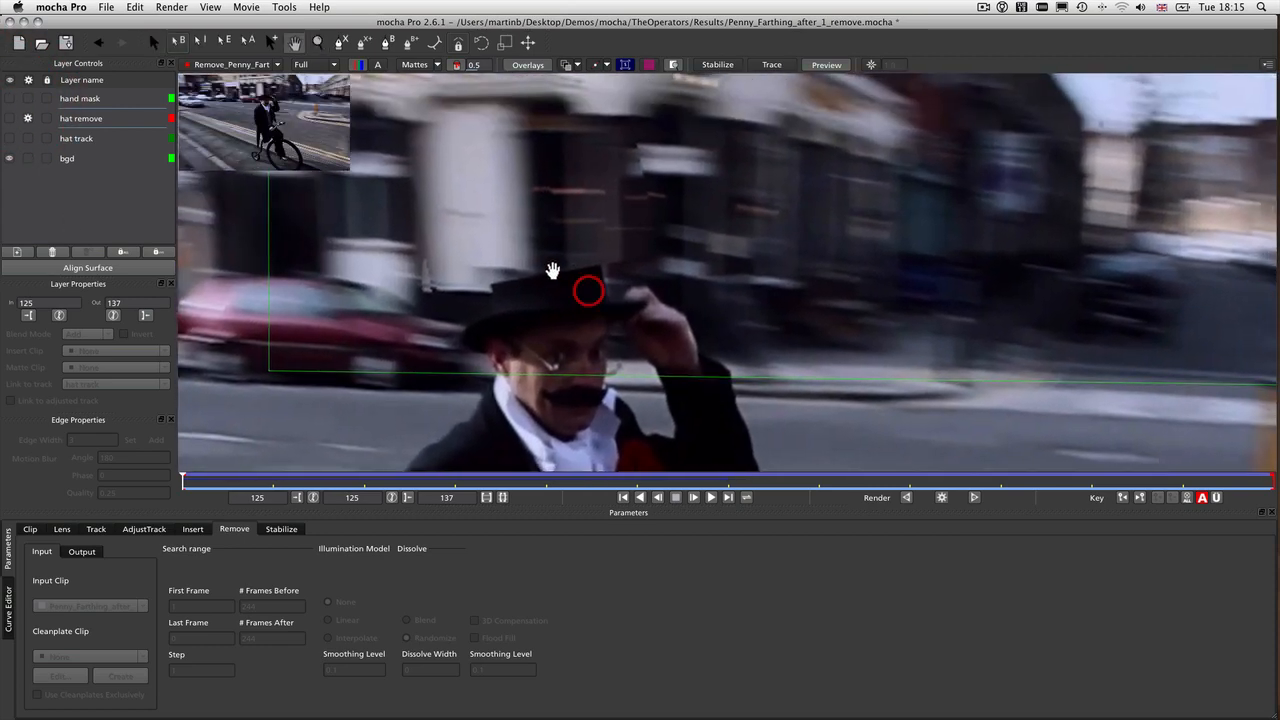
# Draw a dome-shaped X-spline above the remaining hat brim at frame 125 for a new bowler-style crown
pyautogui.click(340, 44)
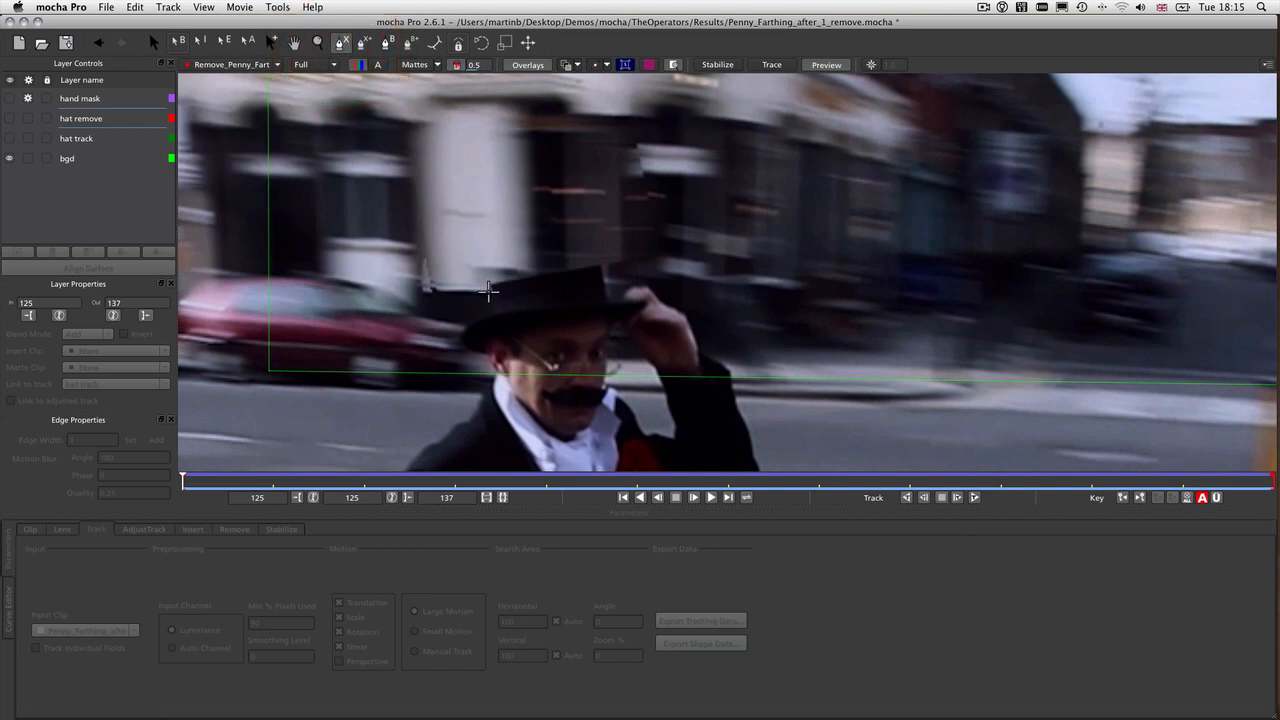
pyautogui.click(489, 285)
pyautogui.click(490, 250)
pyautogui.click(506, 228)
pyautogui.click(528, 221)
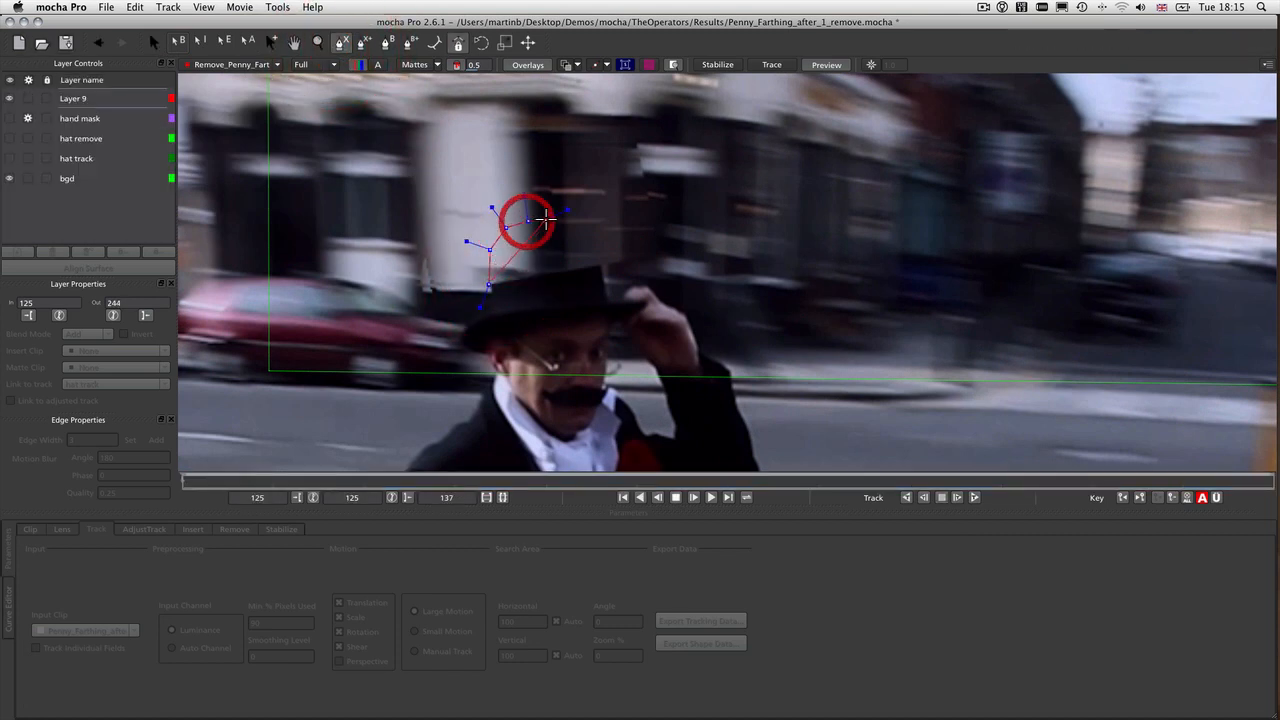
pyautogui.click(550, 221)
pyautogui.click(581, 229)
pyautogui.click(600, 252)
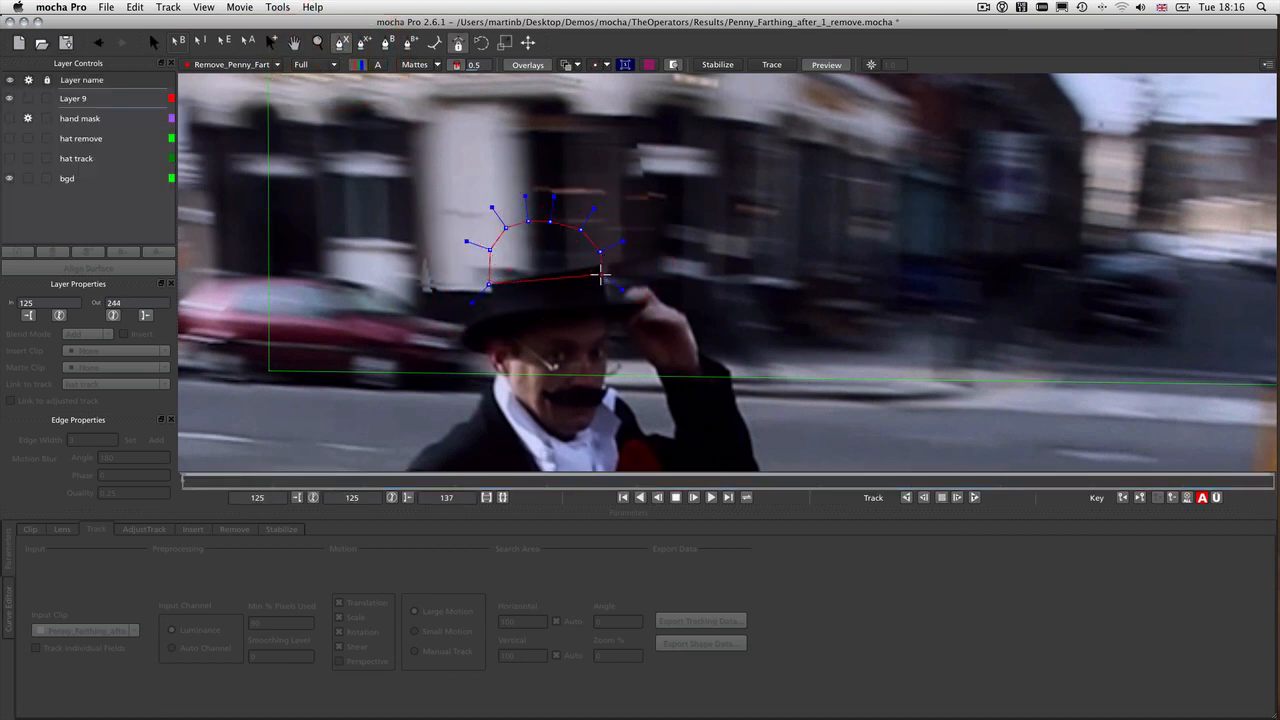
pyautogui.rightClick(536, 294)
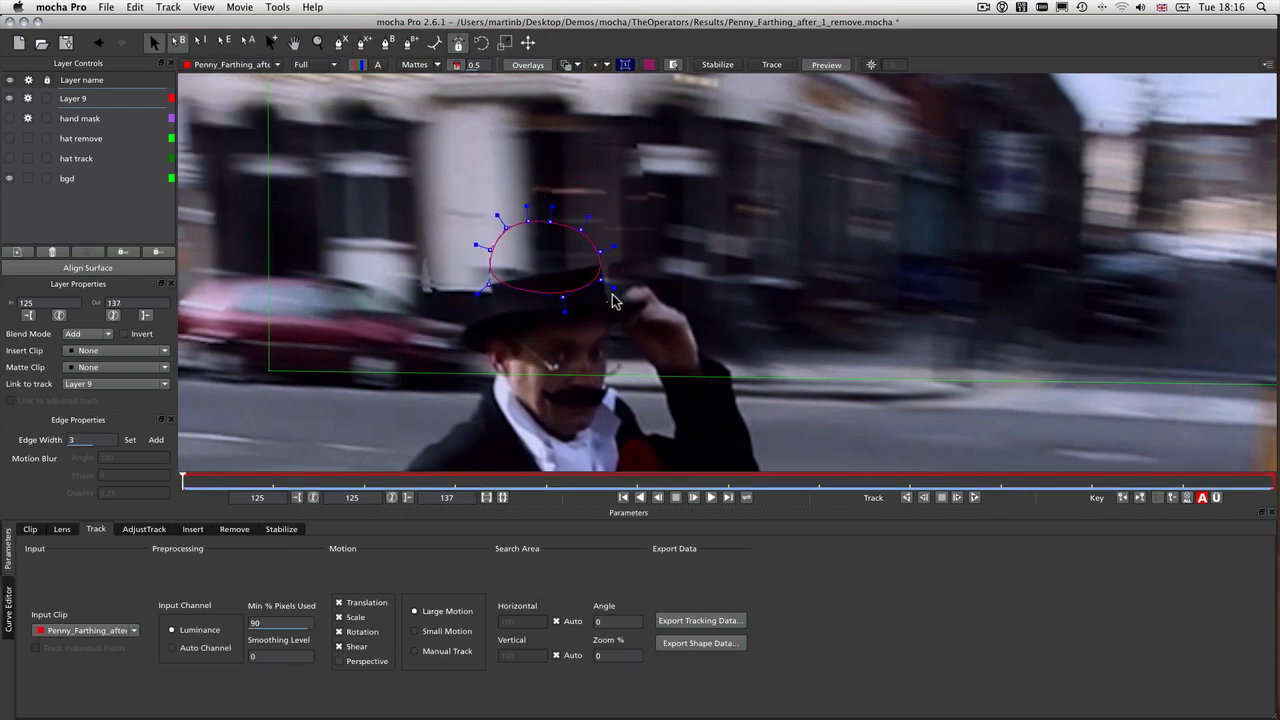
# Refine the dome spline by sharpening its lower corners and shifting its upper points to even out the curve
pyautogui.moveTo(620, 292); pyautogui.dragTo(637, 299)
pyautogui.moveTo(477, 293)
pyautogui.mouseDown()
pyautogui.moveTo(467, 327)
pyautogui.moveTo(492, 297)
pyautogui.mouseUp()
pyautogui.moveTo(550, 220)
pyautogui.mouseDown()
pyautogui.moveTo(562, 220)
pyautogui.moveTo(531, 223)
pyautogui.mouseUp()
pyautogui.moveTo(505, 229); pyautogui.dragTo(508, 230)
pyautogui.moveTo(429, 190); pyautogui.dragTo(657, 252)
pyautogui.moveTo(534, 224); pyautogui.dragTo(535, 228)
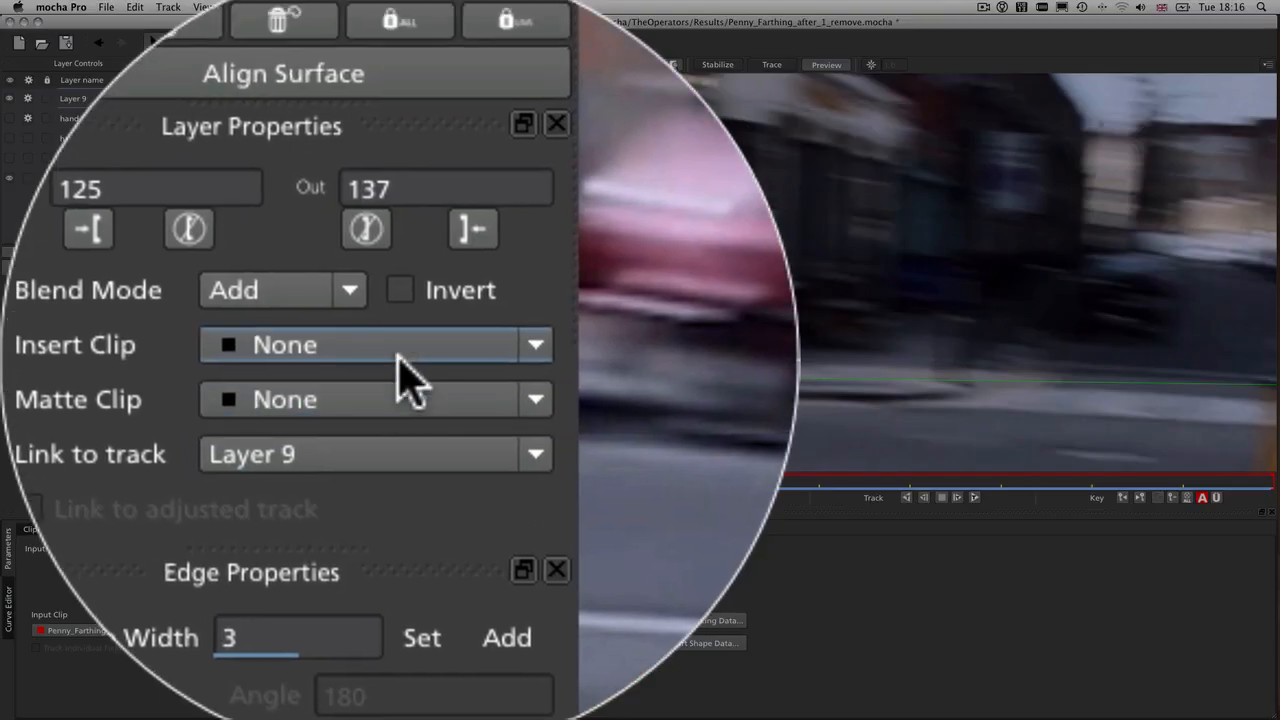
# Link the dome spline's layer to the hat track layer's tracking data and play back the clip
pyautogui.click(113, 384)
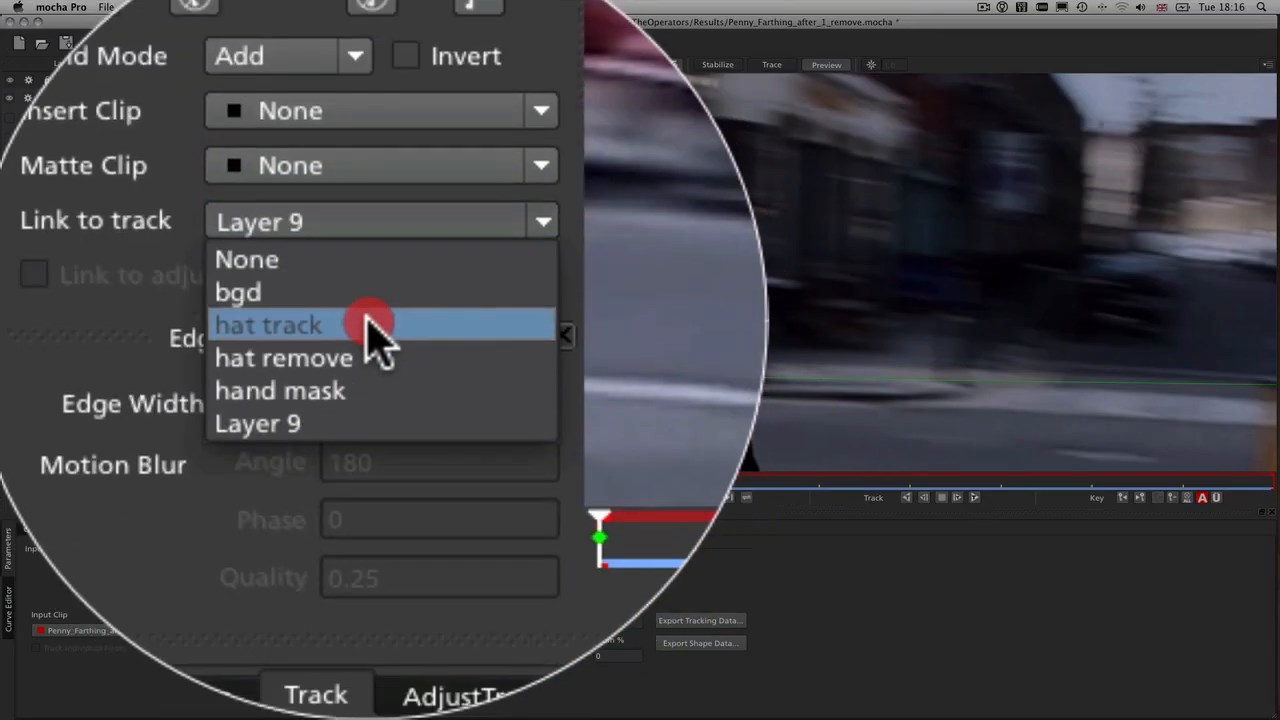
pyautogui.click(370, 425)
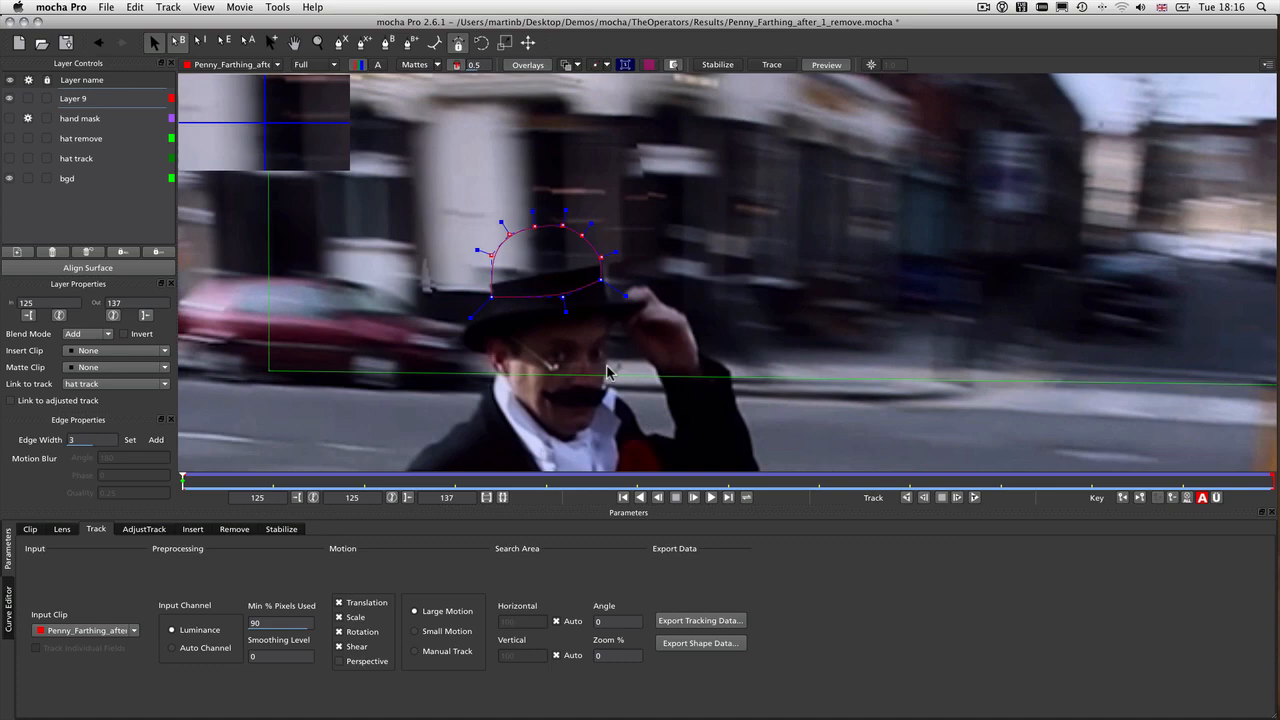
pyautogui.press('*')
pyautogui.press('space')
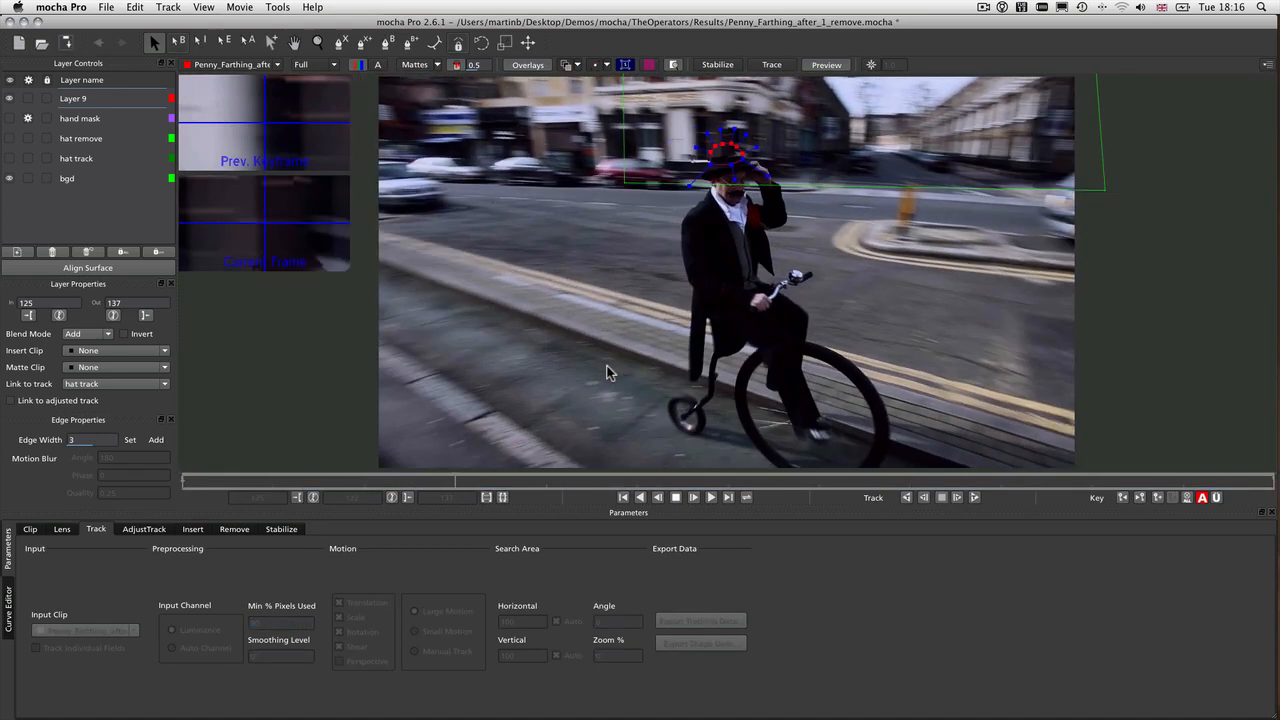
pyautogui.press('space')
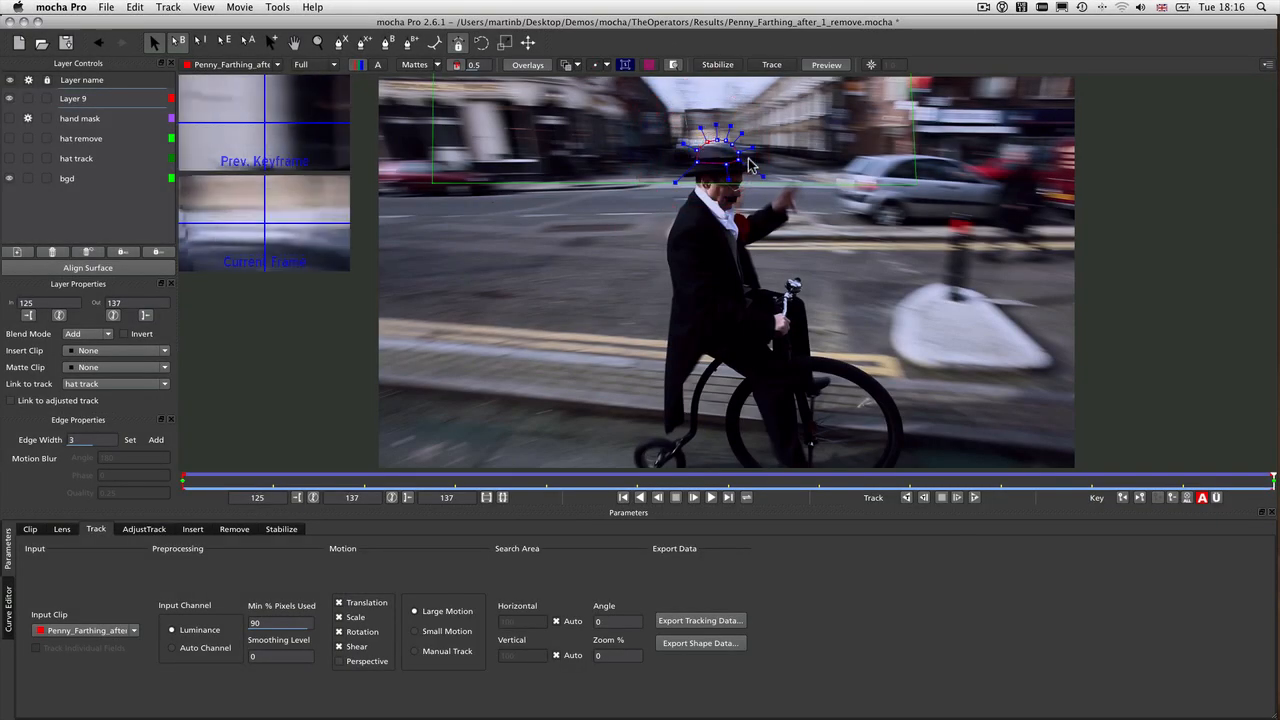
# Adjust the dome spline at frame 137 to fit the hat, review the playback and return to frame 125
pyautogui.click(739, 161)
pyautogui.press('space')
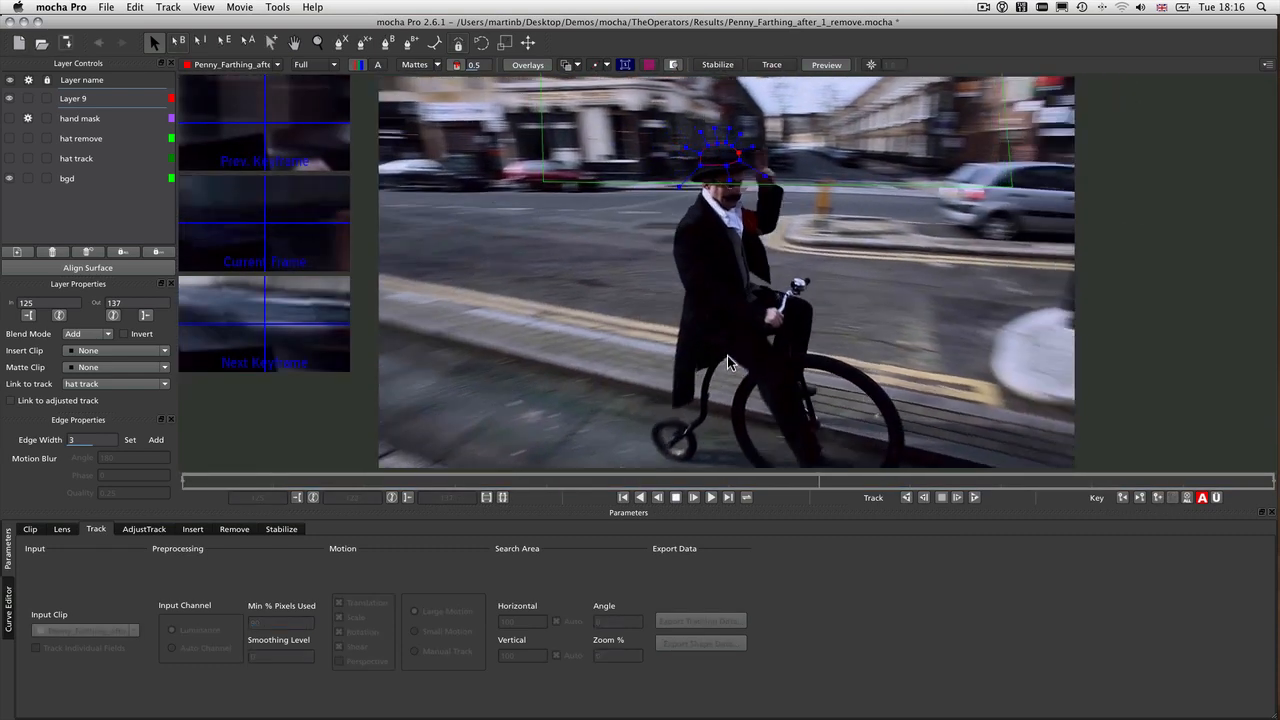
pyautogui.press('space')
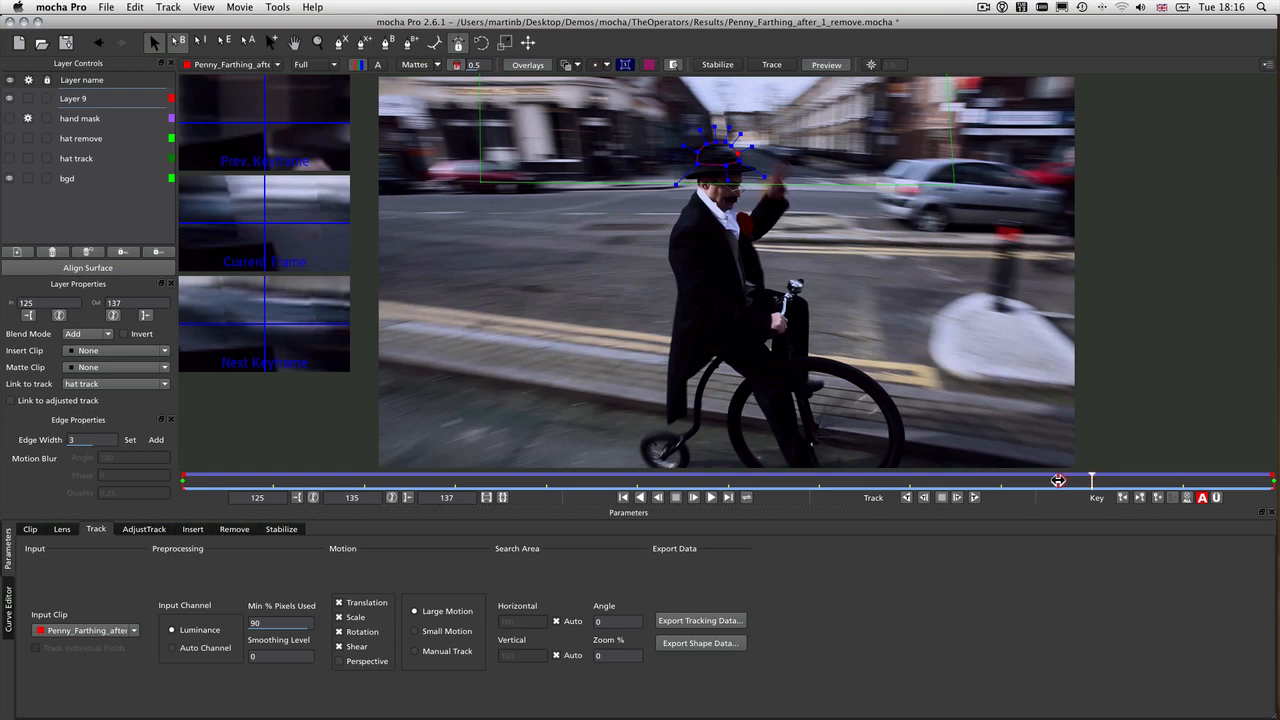
pyautogui.moveTo(1058, 481); pyautogui.dragTo(148, 437)
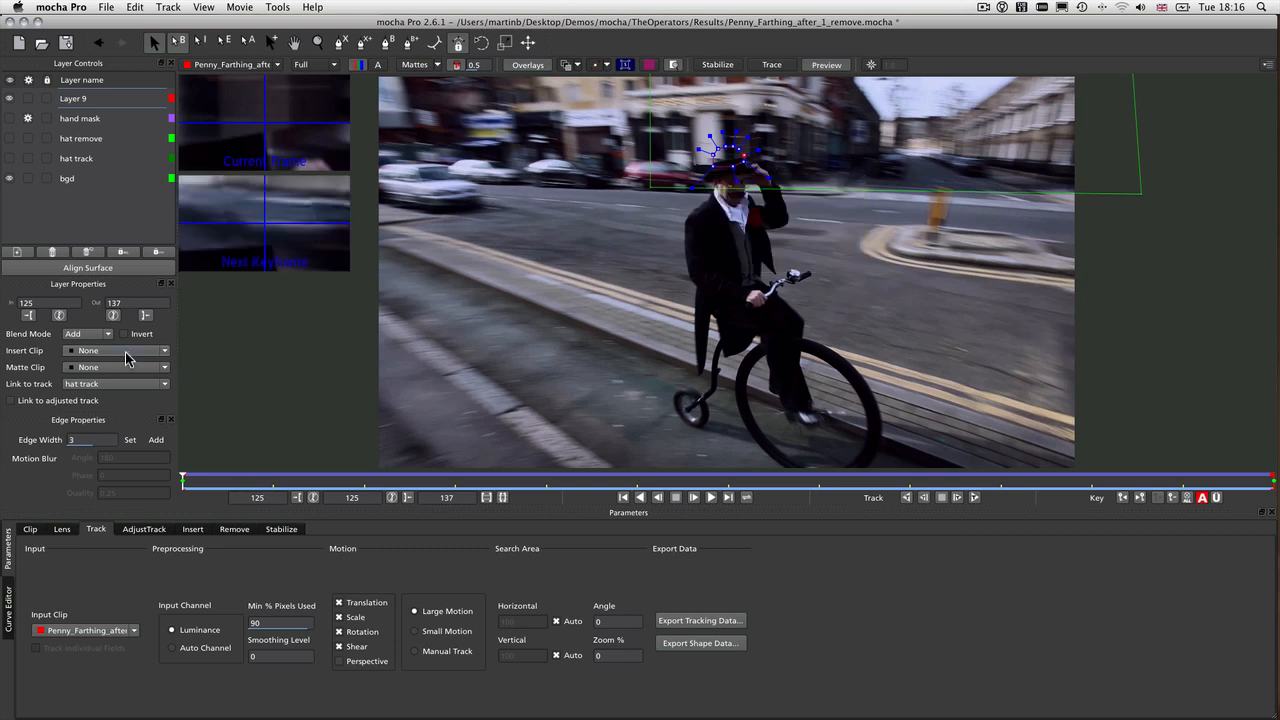
pyautogui.click(130, 352)
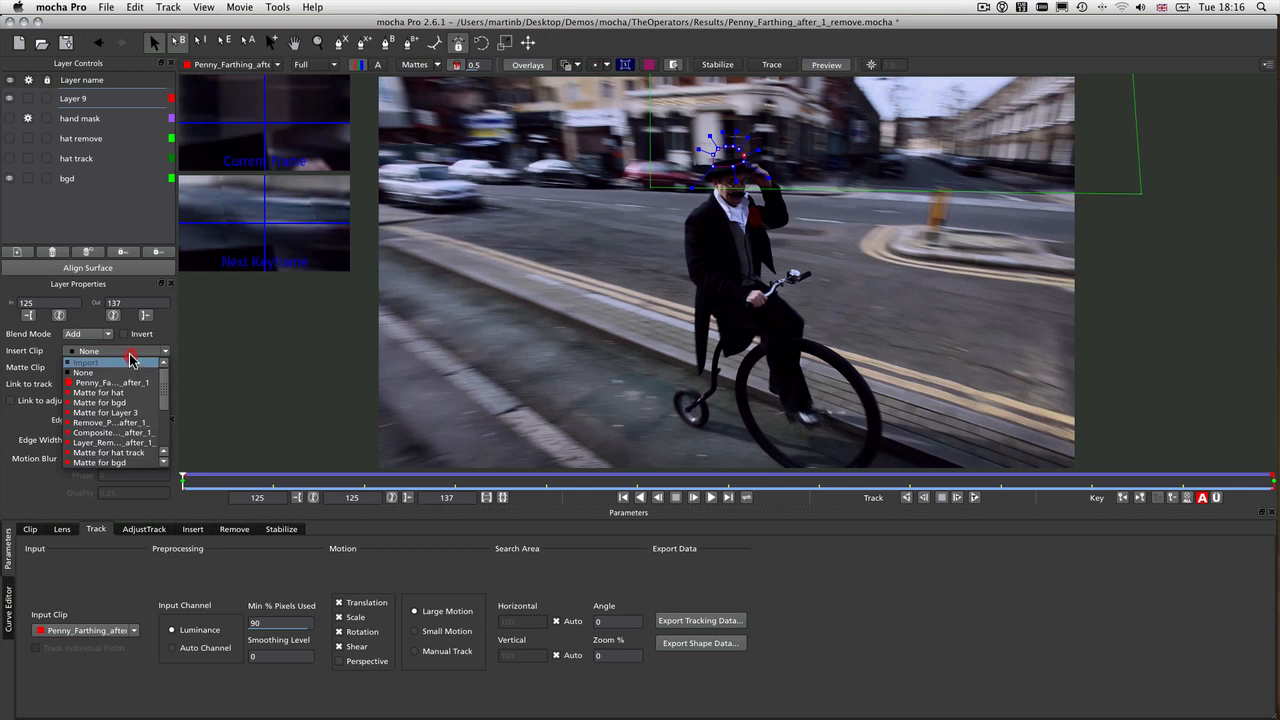
pyautogui.click(130, 352)
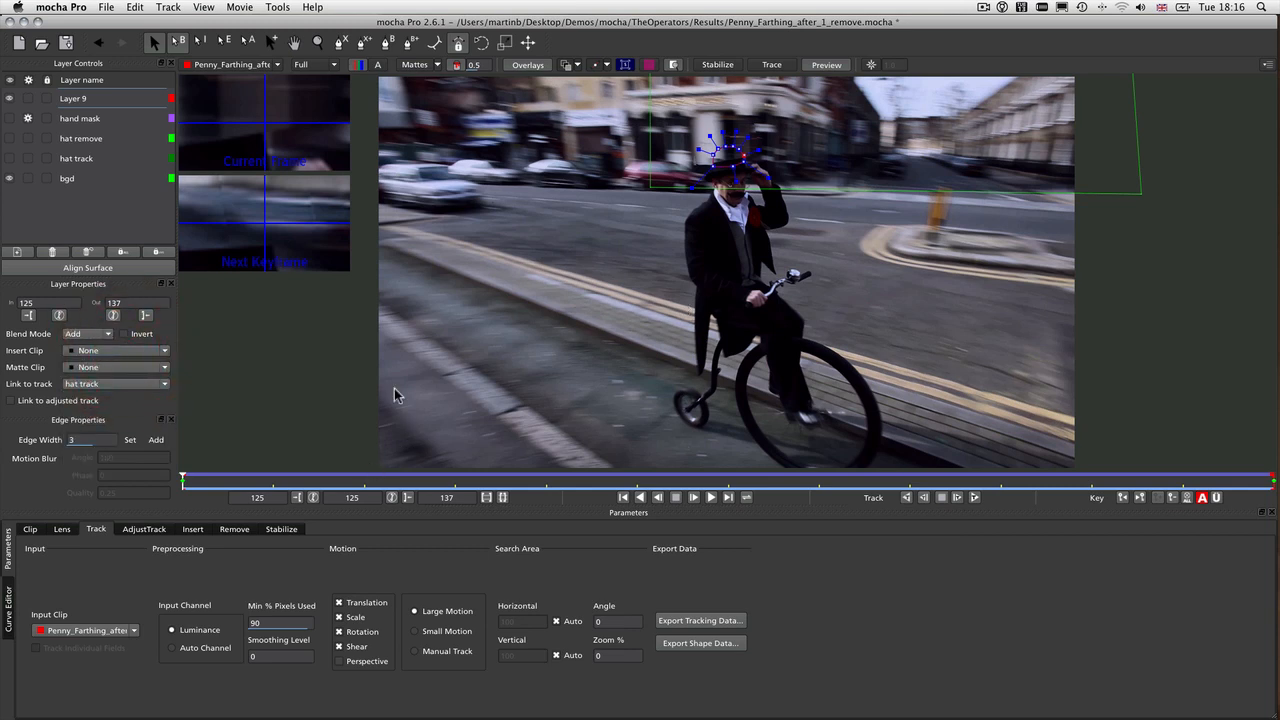
pyautogui.click(97, 354)
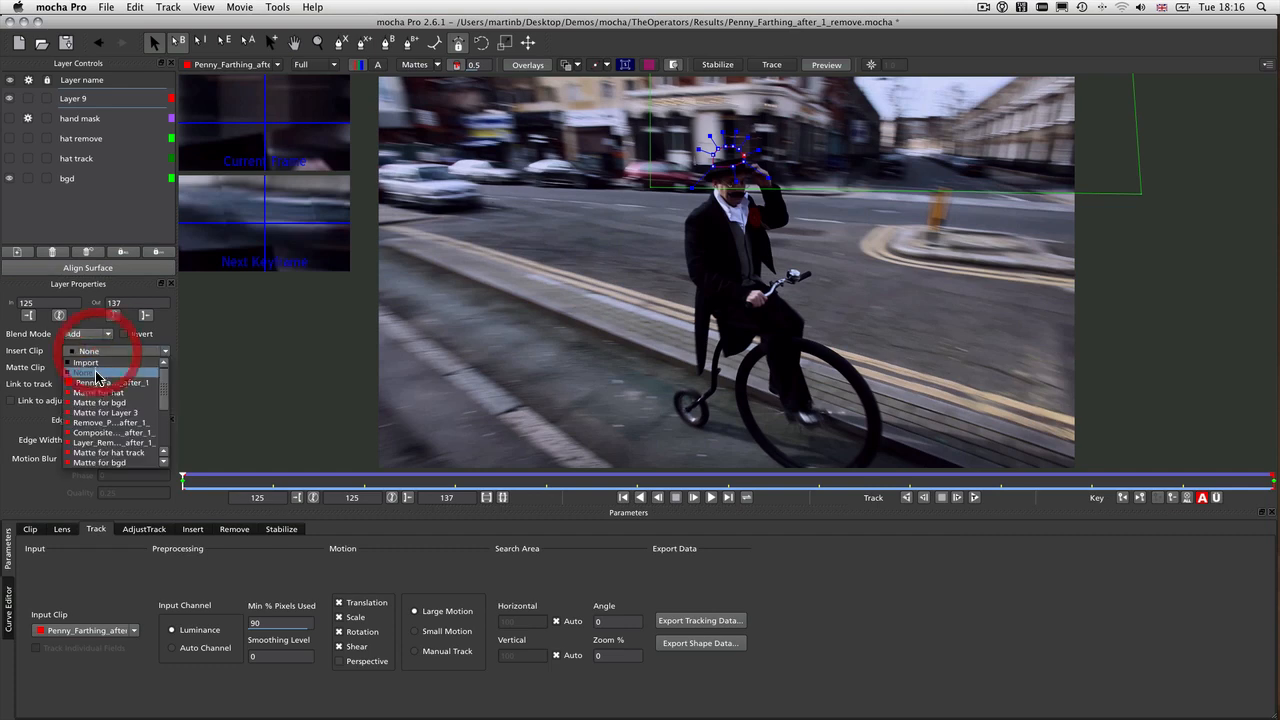
pyautogui.click(90, 366)
pyautogui.click(778, 251)
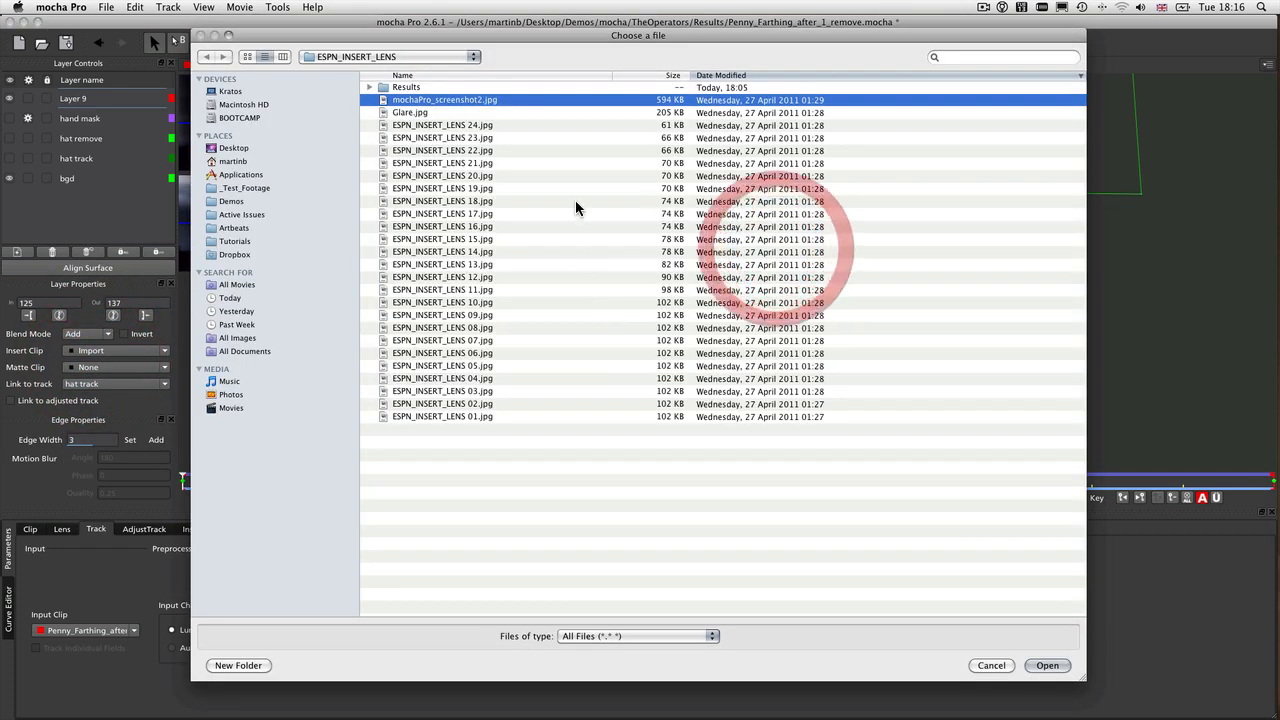
pyautogui.click(407, 54)
pyautogui.click(385, 88)
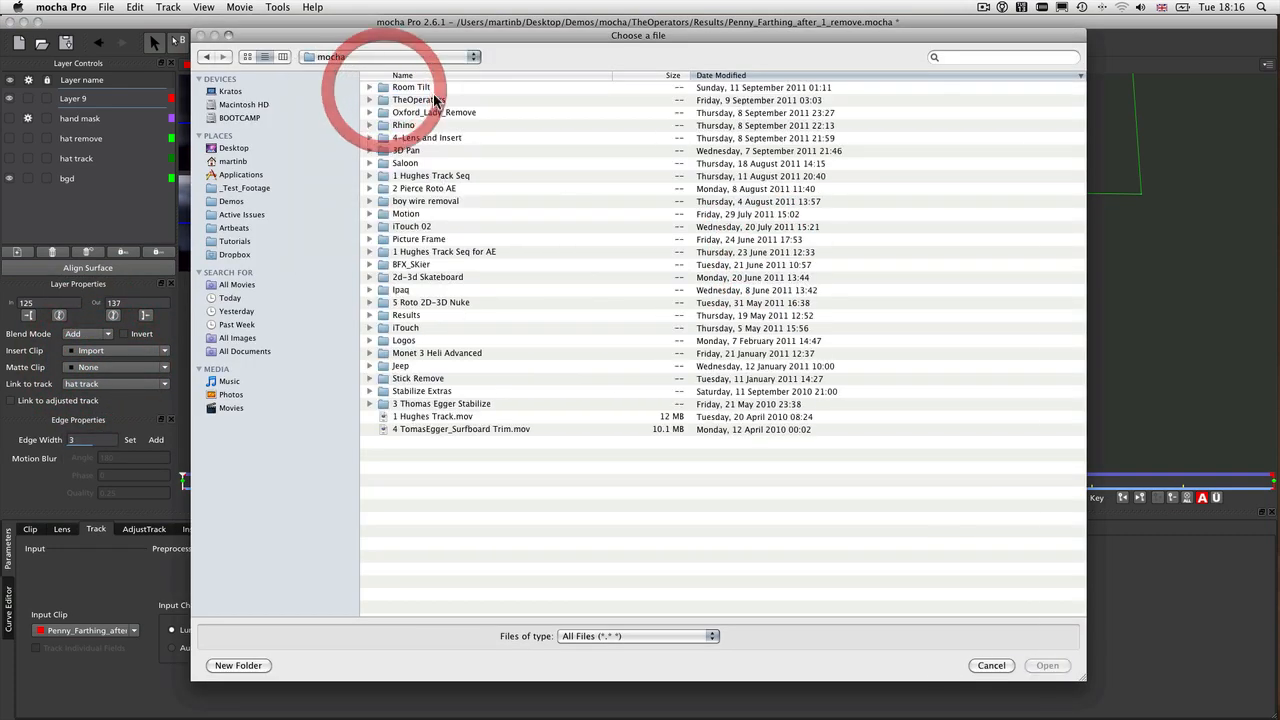
pyautogui.doubleClick(418, 100)
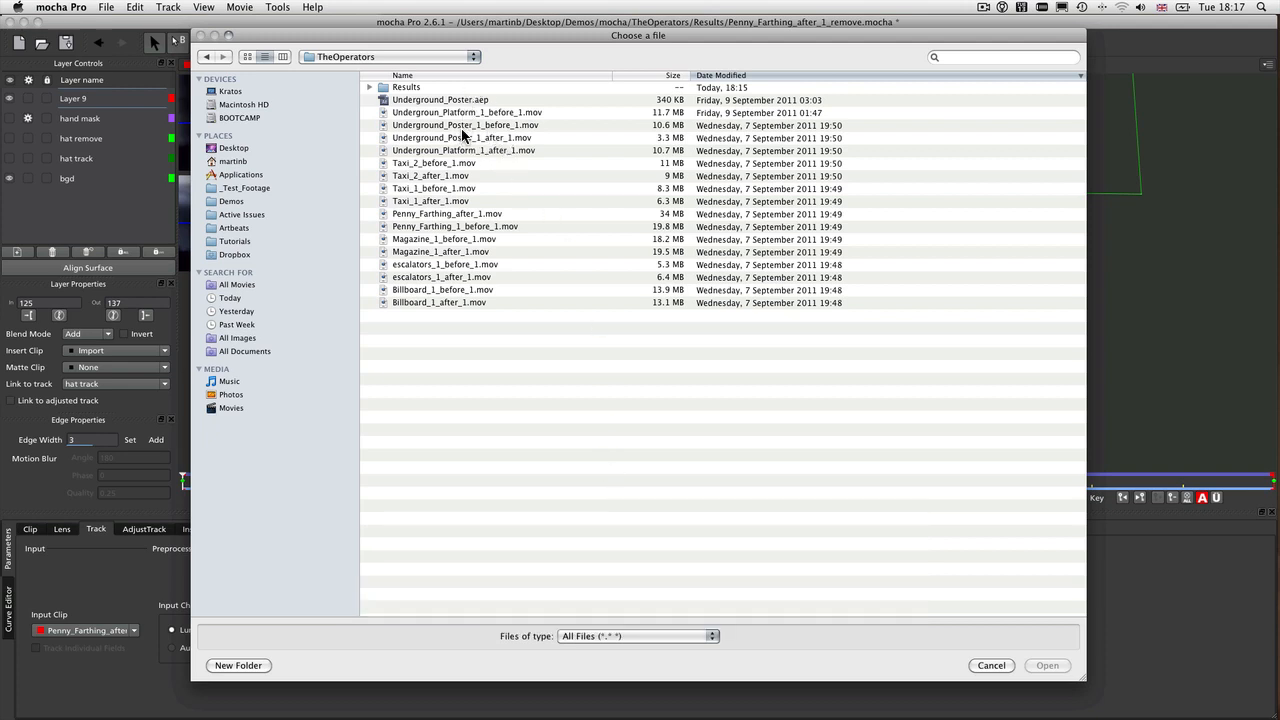
pyautogui.doubleClick(437, 226)
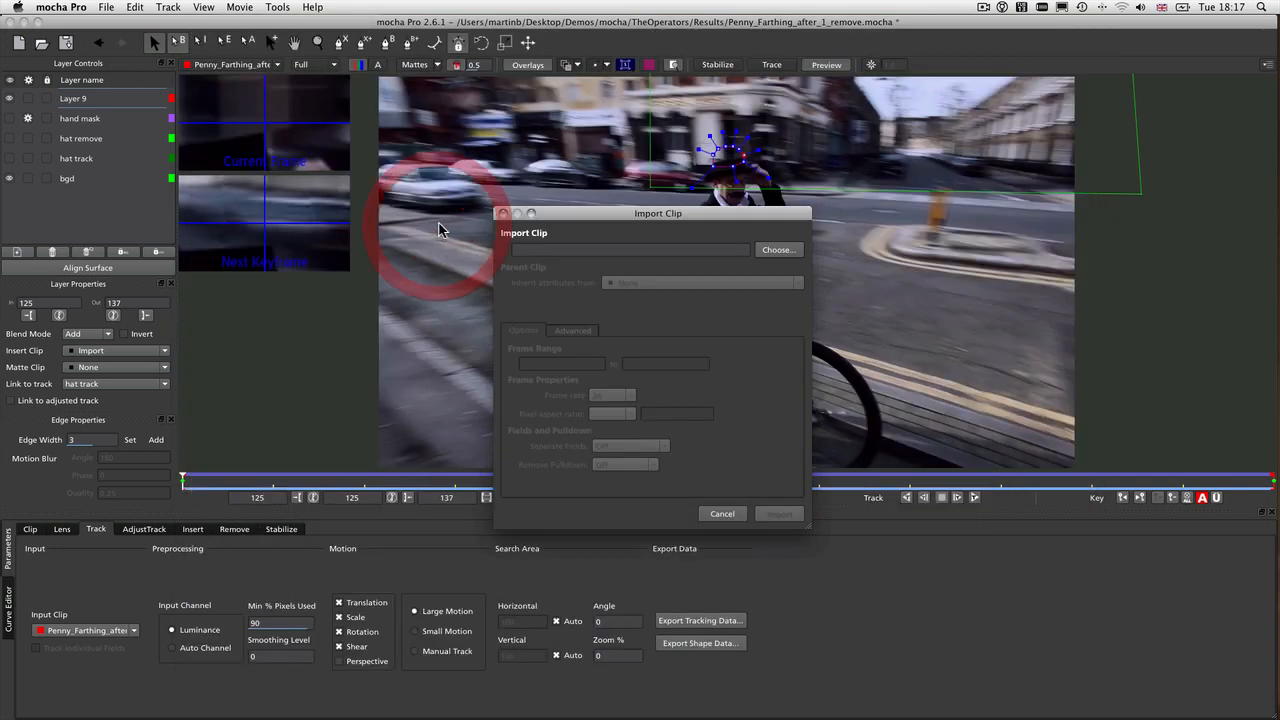
pyautogui.click(760, 513)
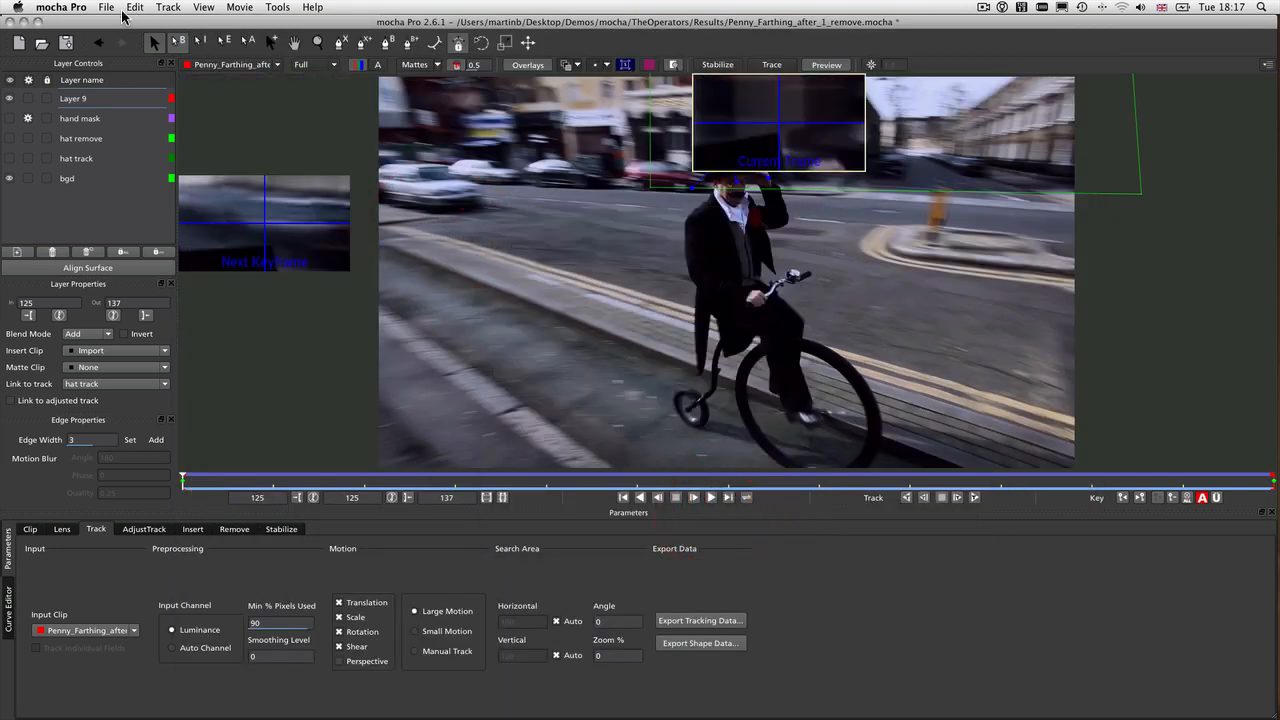
# Import Penny_Farthing_after_1.mov as the dome layer's insert clip, with its frame range starting at 125
pyautogui.click(113, 352)
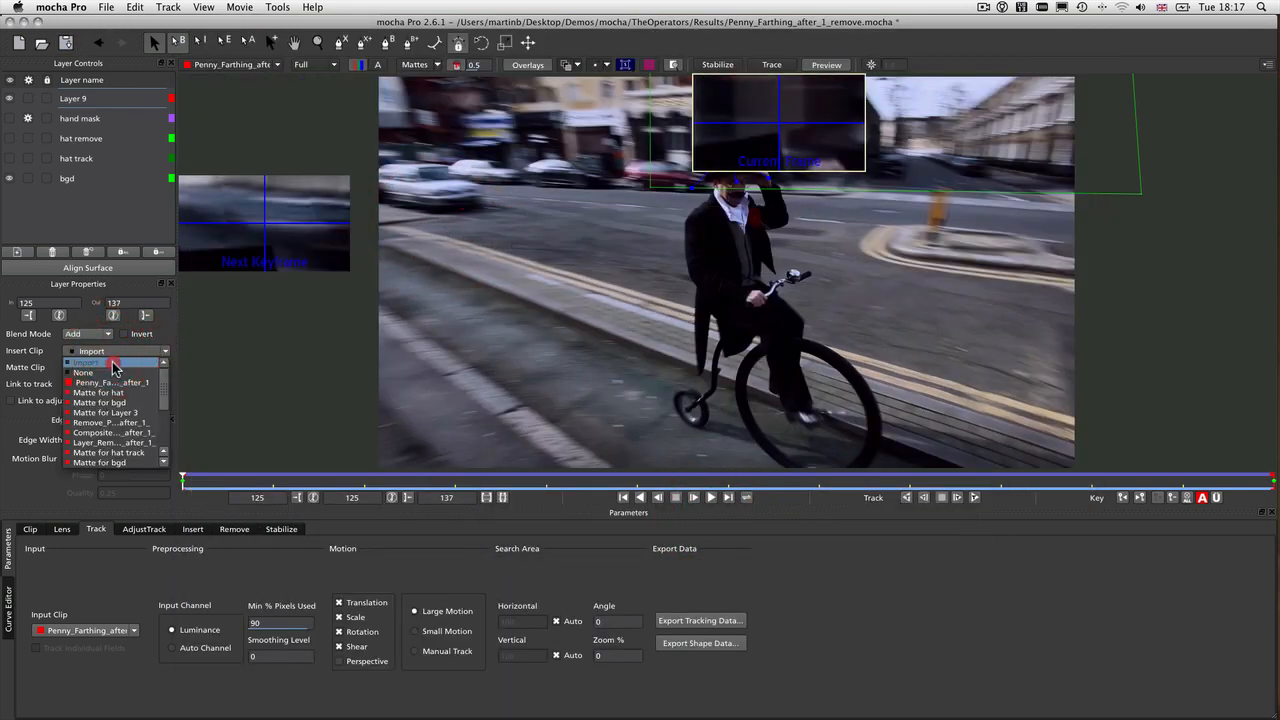
pyautogui.click(117, 429)
pyautogui.click(773, 252)
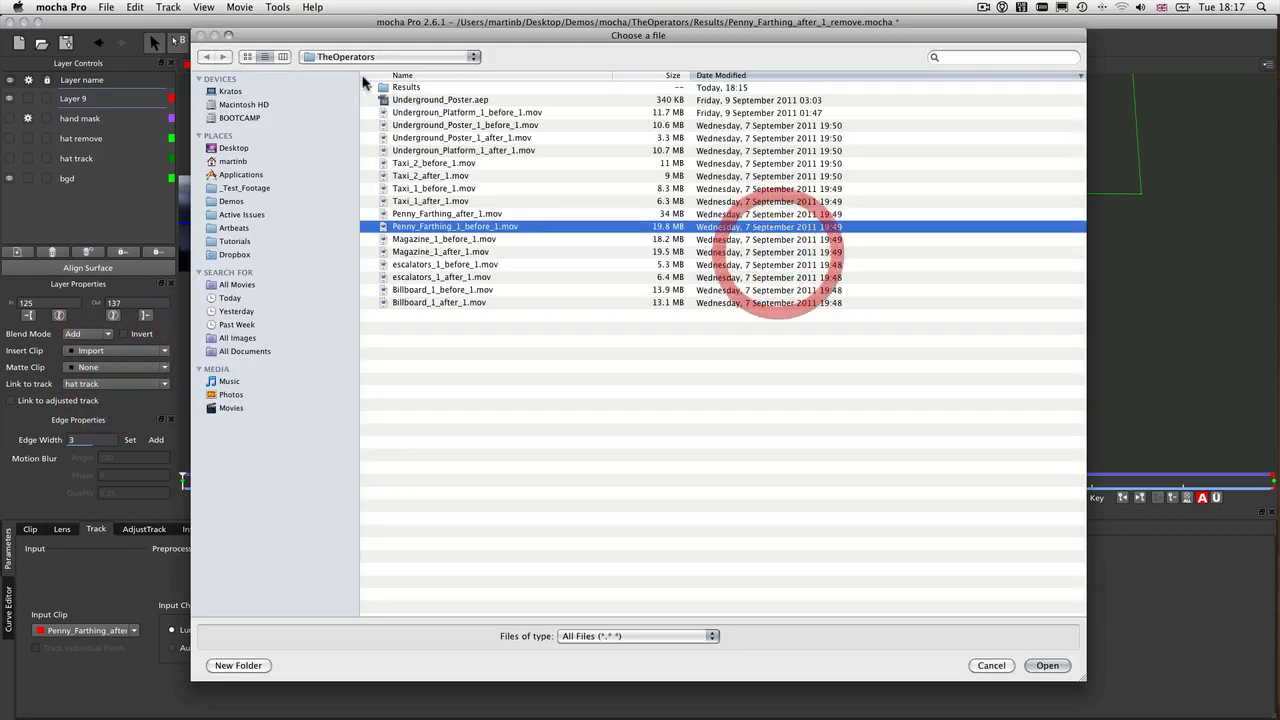
pyautogui.doubleClick(425, 215)
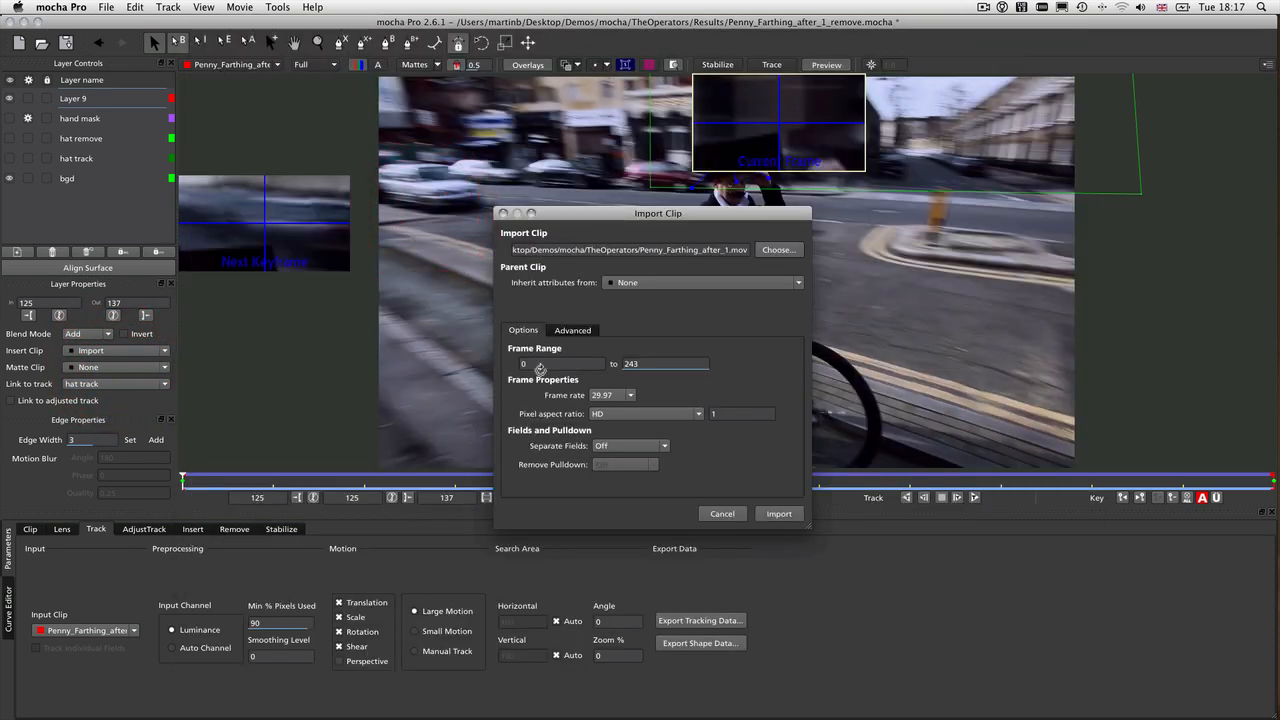
pyautogui.click(568, 363)
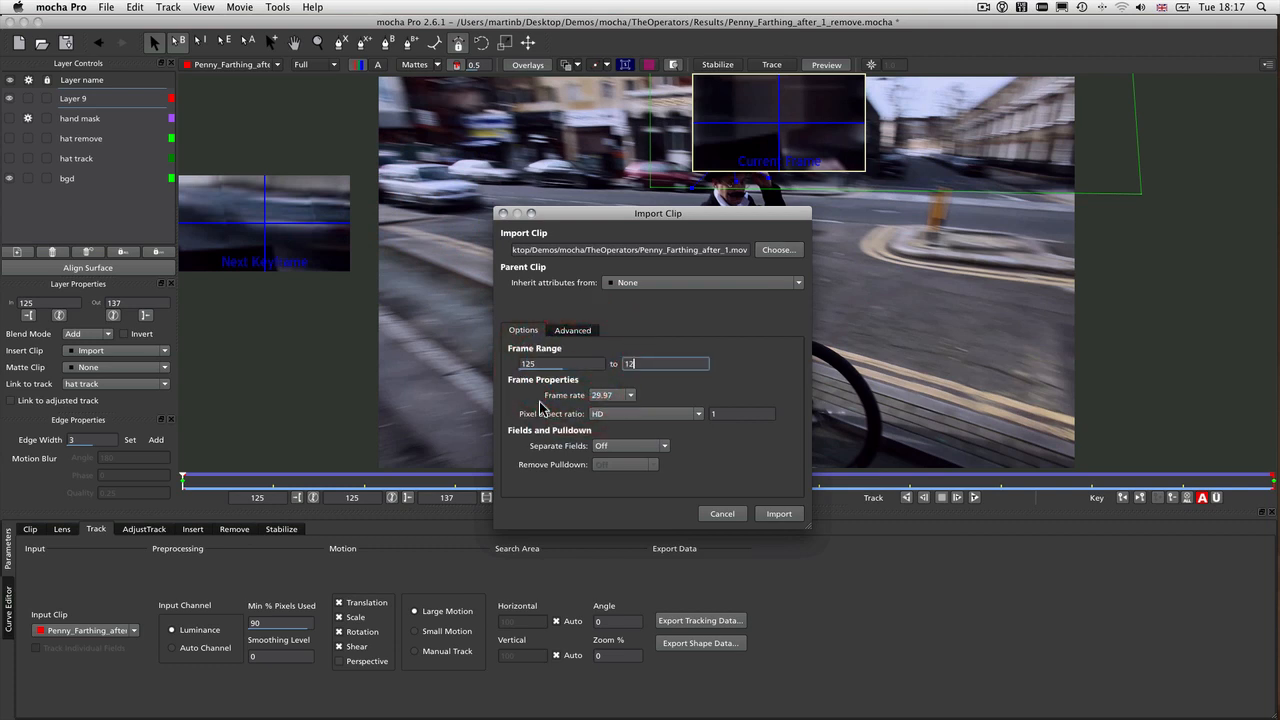
pyautogui.press('Return')
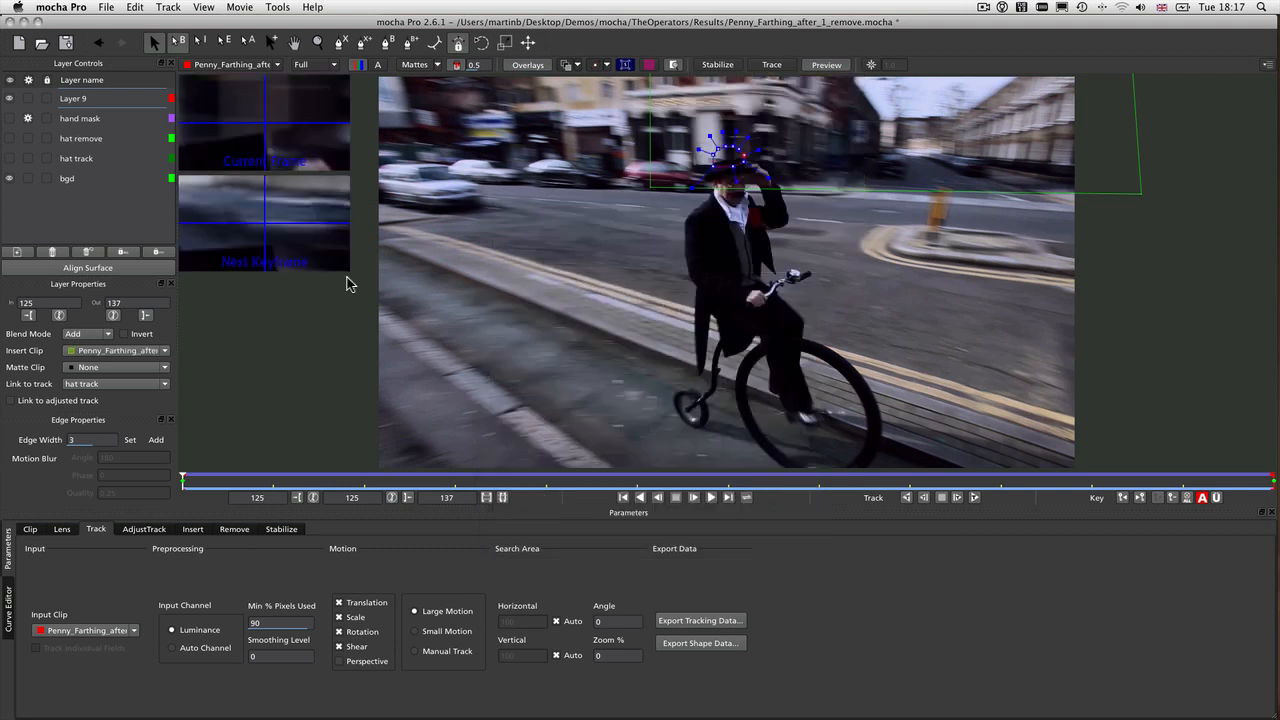
# Set the insert's background clip to the Remove render of Penny_Farthing_after_1 and turn on Use Layer Mattes for its comp
pyautogui.click(196, 530)
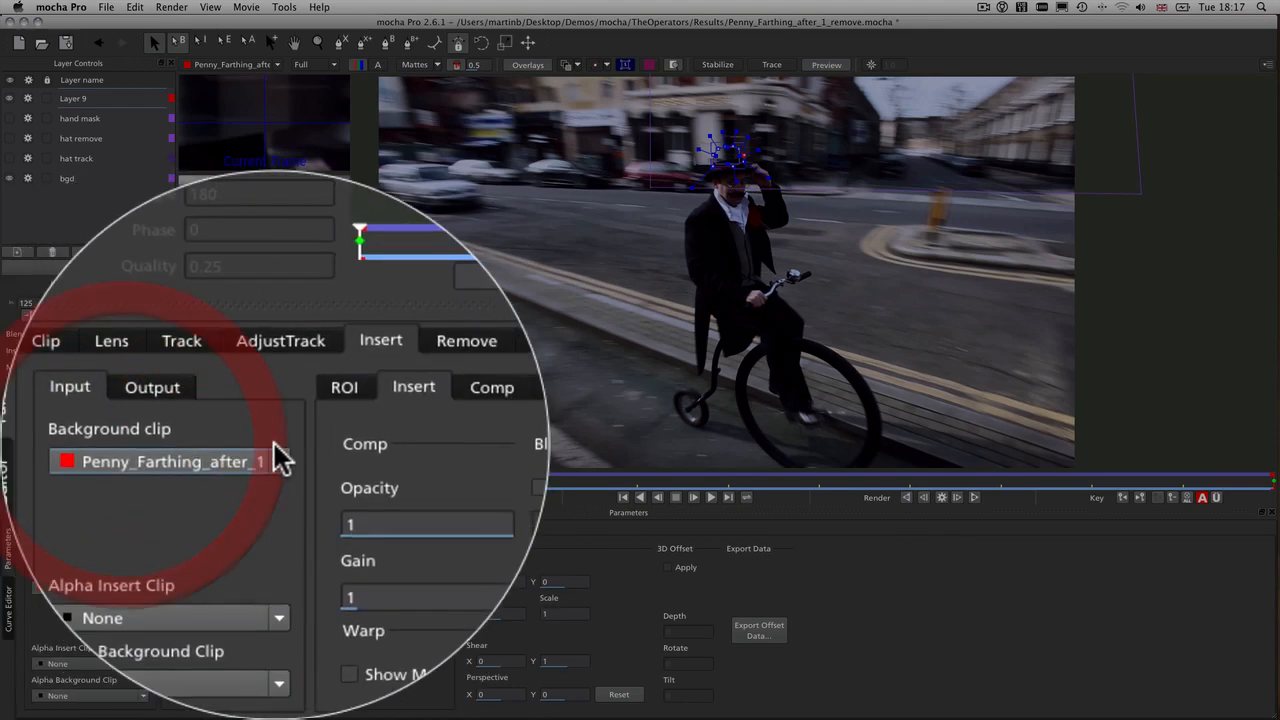
pyautogui.click(145, 589)
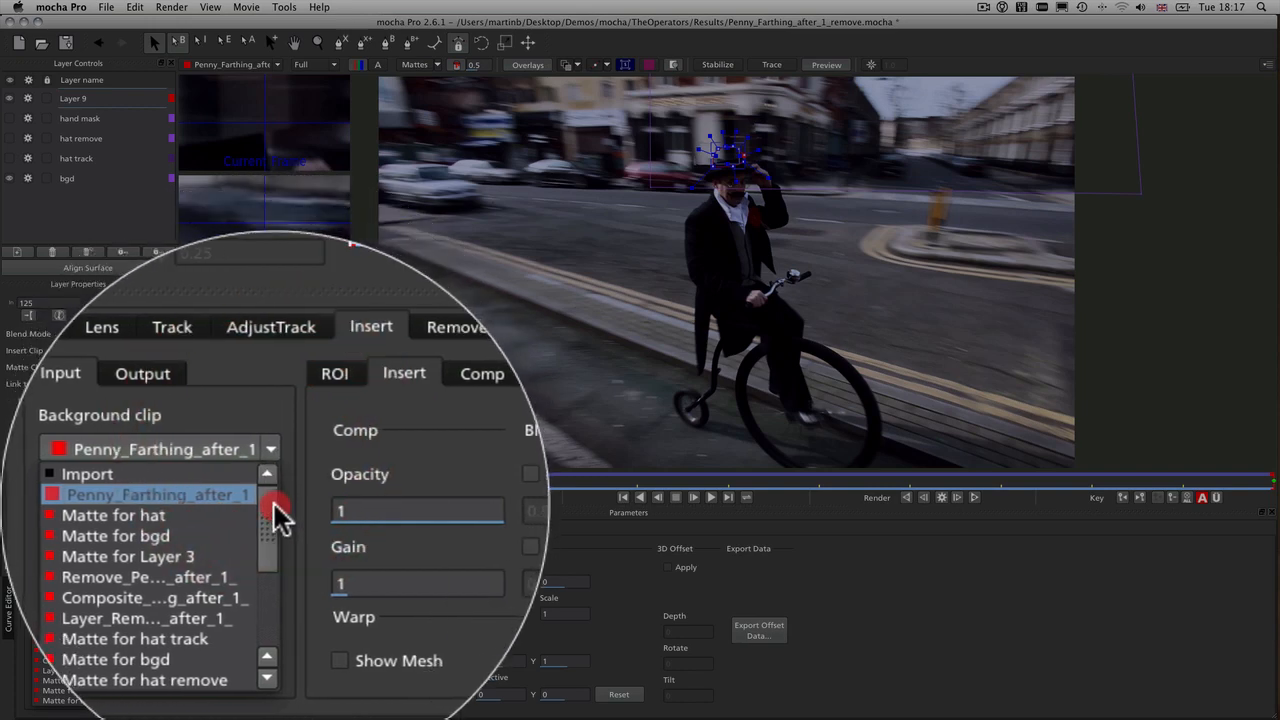
pyautogui.scroll(-2, 276, 523)
pyautogui.scroll(2, 276, 565)
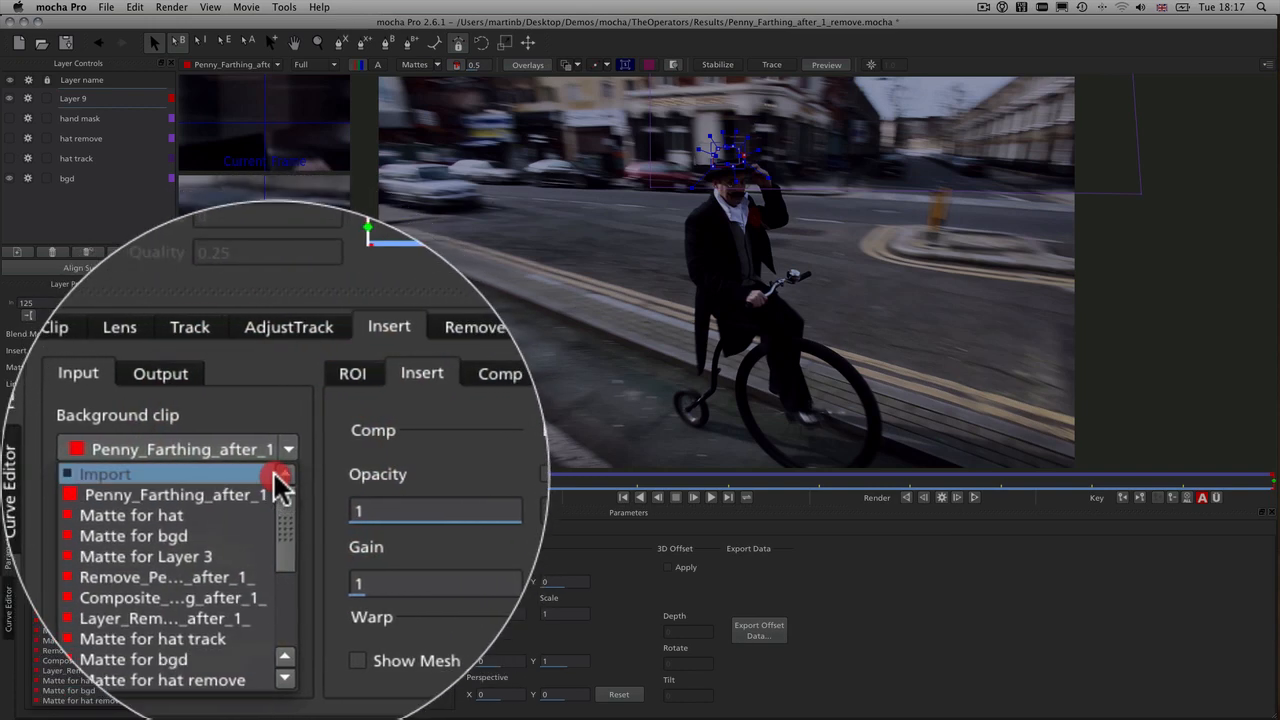
pyautogui.click(230, 580)
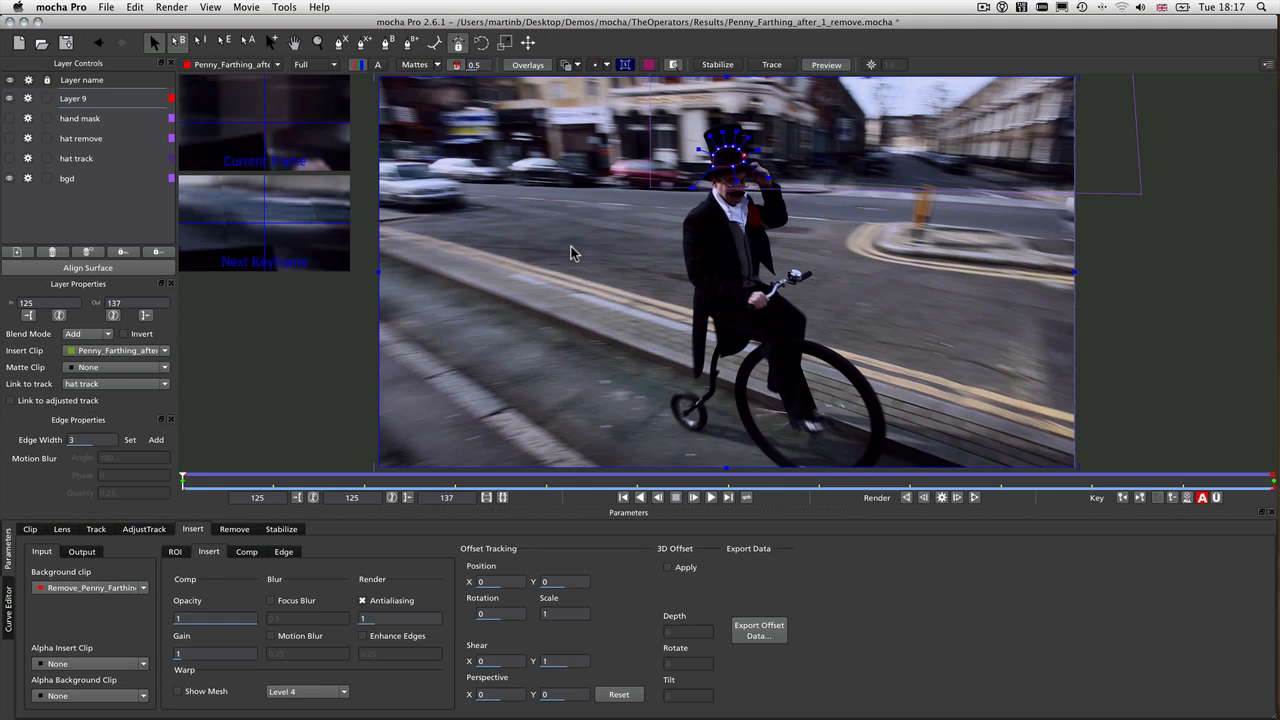
pyautogui.click(246, 556)
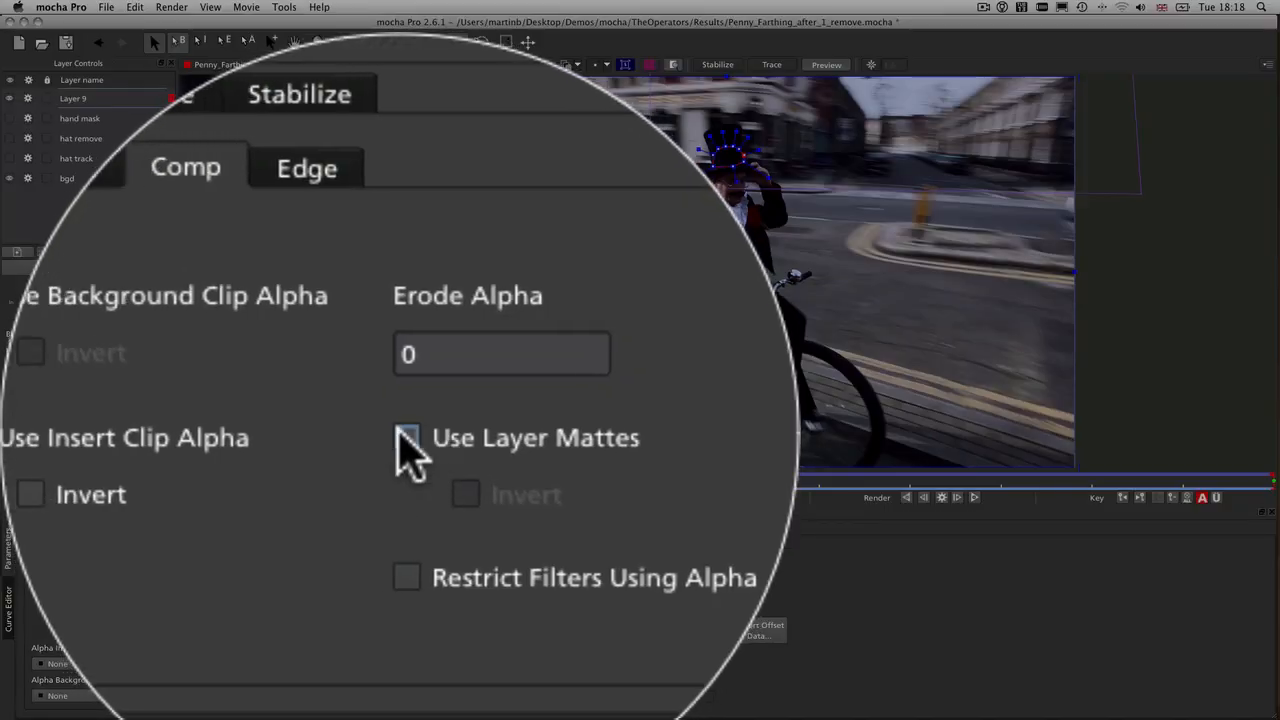
pyautogui.click(314, 634)
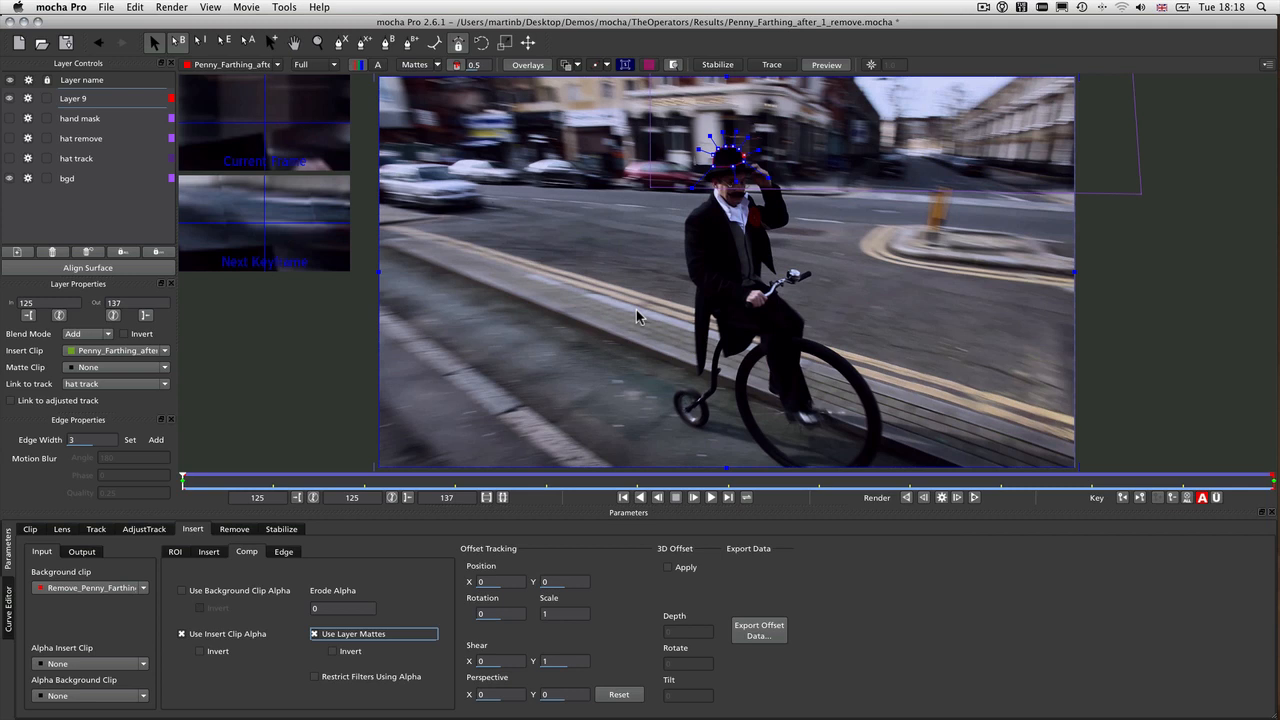
# Move the insert surface slightly downward and scale it up so the dark hat imagery fills the dome spline
pyautogui.press('q')
pyautogui.moveTo(594, 217); pyautogui.dragTo(601, 251)
pyautogui.press('super+z')
pyautogui.click(592, 243)
pyautogui.press('q')
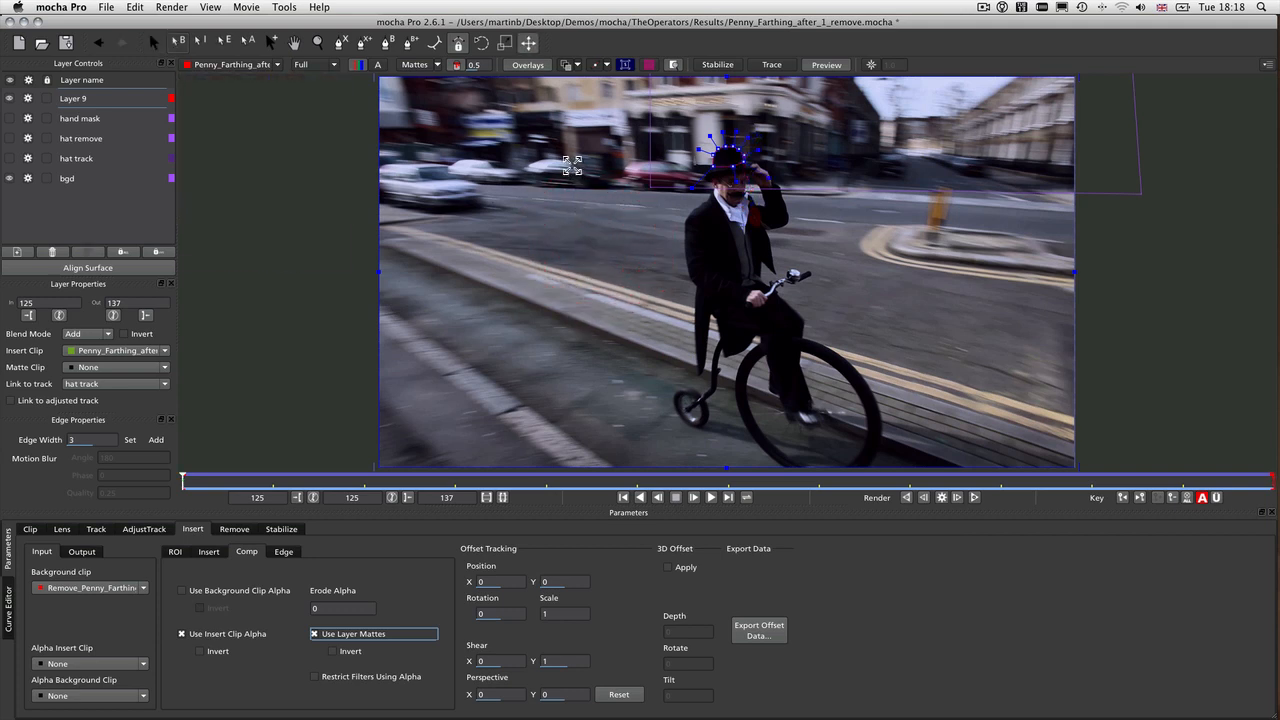
pyautogui.moveTo(572, 182); pyautogui.dragTo(572, 178)
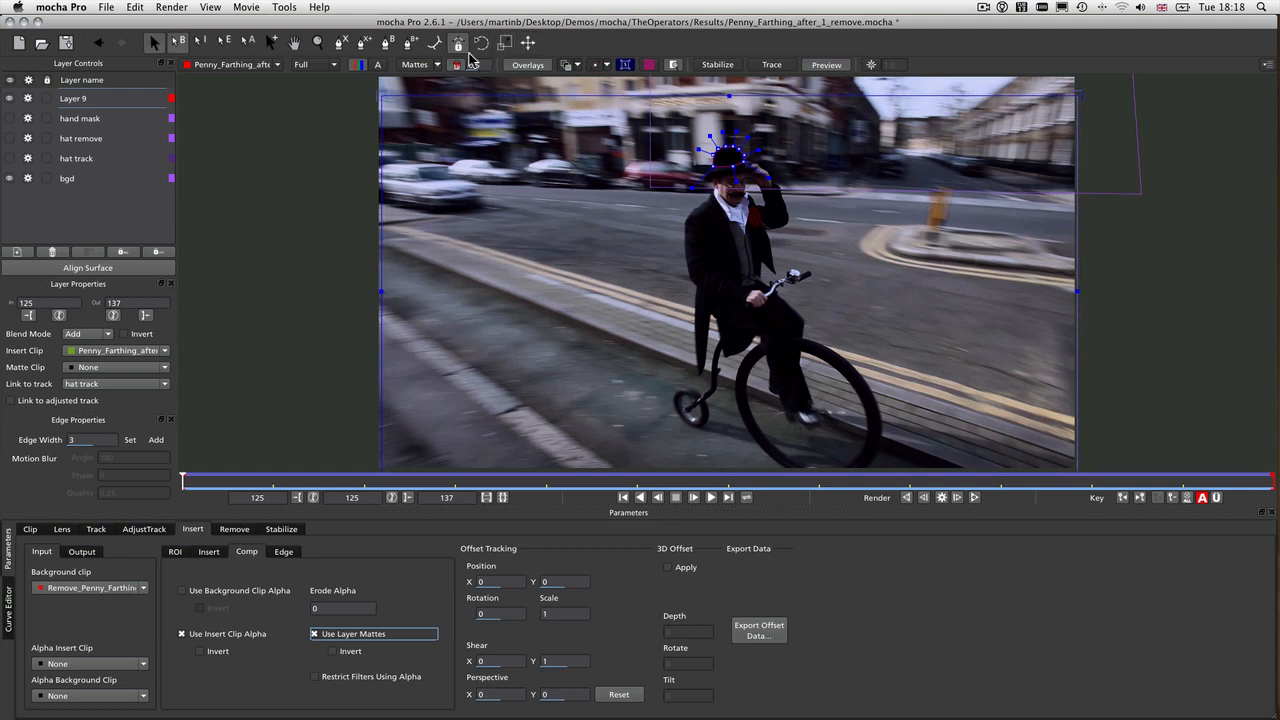
pyautogui.click(504, 43)
pyautogui.moveTo(731, 147)
pyautogui.mouseDown()
pyautogui.moveTo(744, 134)
pyautogui.moveTo(712, 154)
pyautogui.mouseUp()
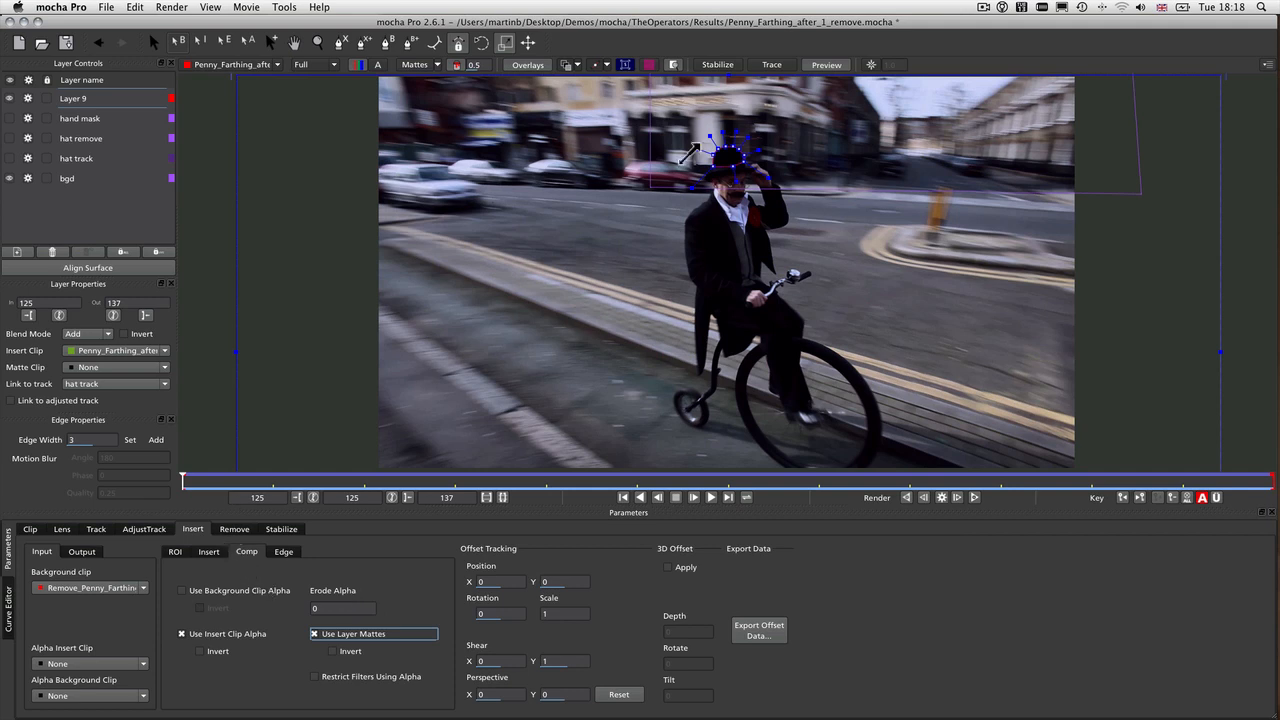
# Set the edge width of the dome spline's points to 2 and scrub between frames 125 and 137 to check it
pyautogui.click(153, 42)
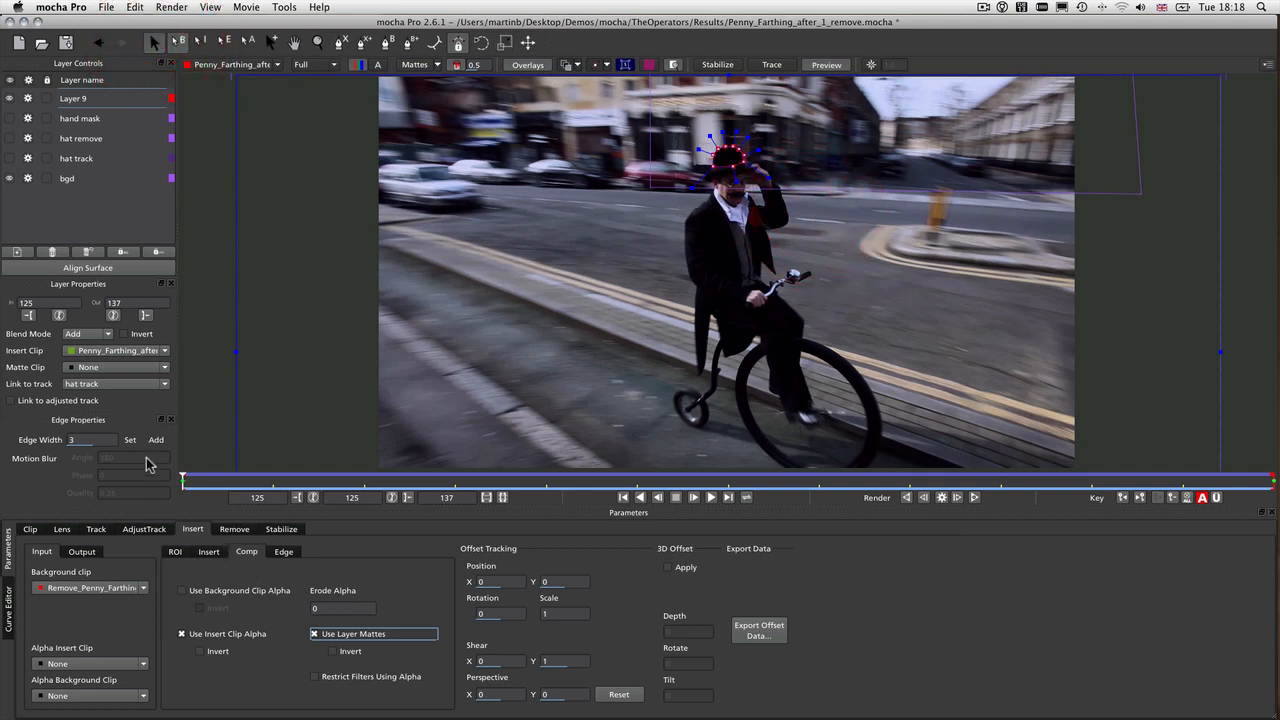
pyautogui.click(88, 440)
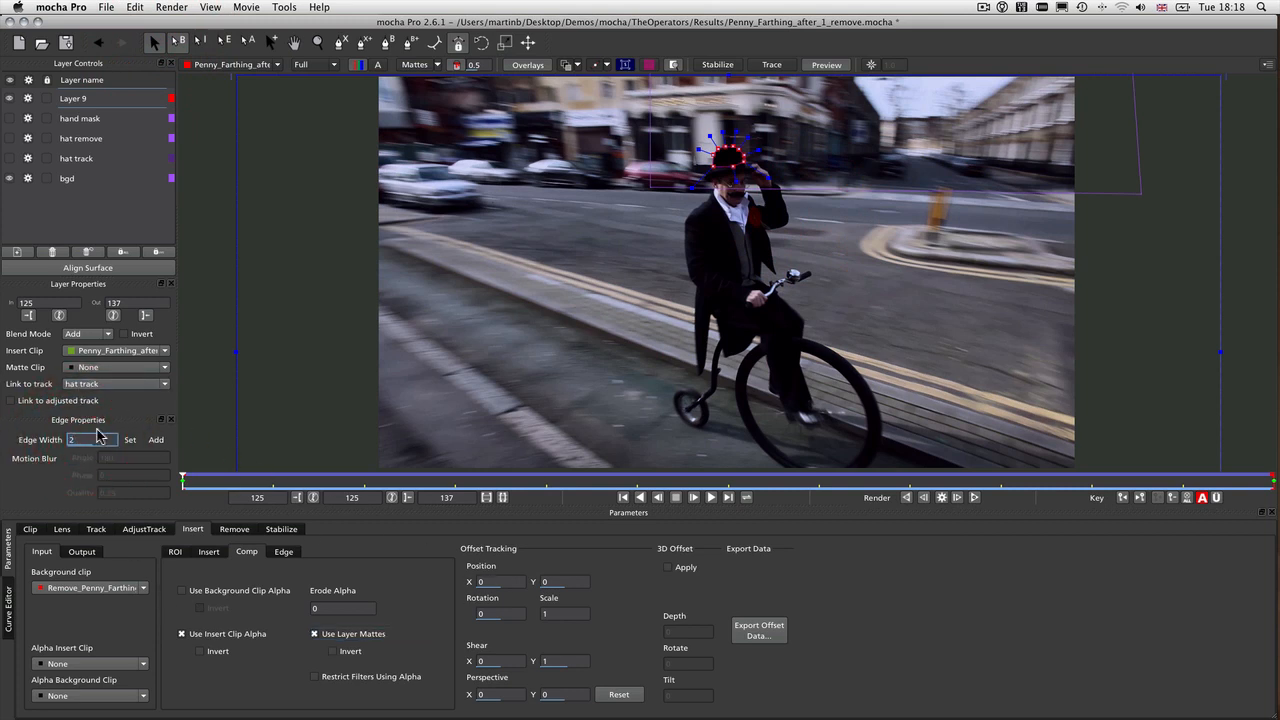
pyautogui.click(130, 441)
pyautogui.moveTo(183, 479)
pyautogui.mouseDown()
pyautogui.moveTo(317, 475)
pyautogui.moveTo(1277, 542)
pyautogui.mouseUp()
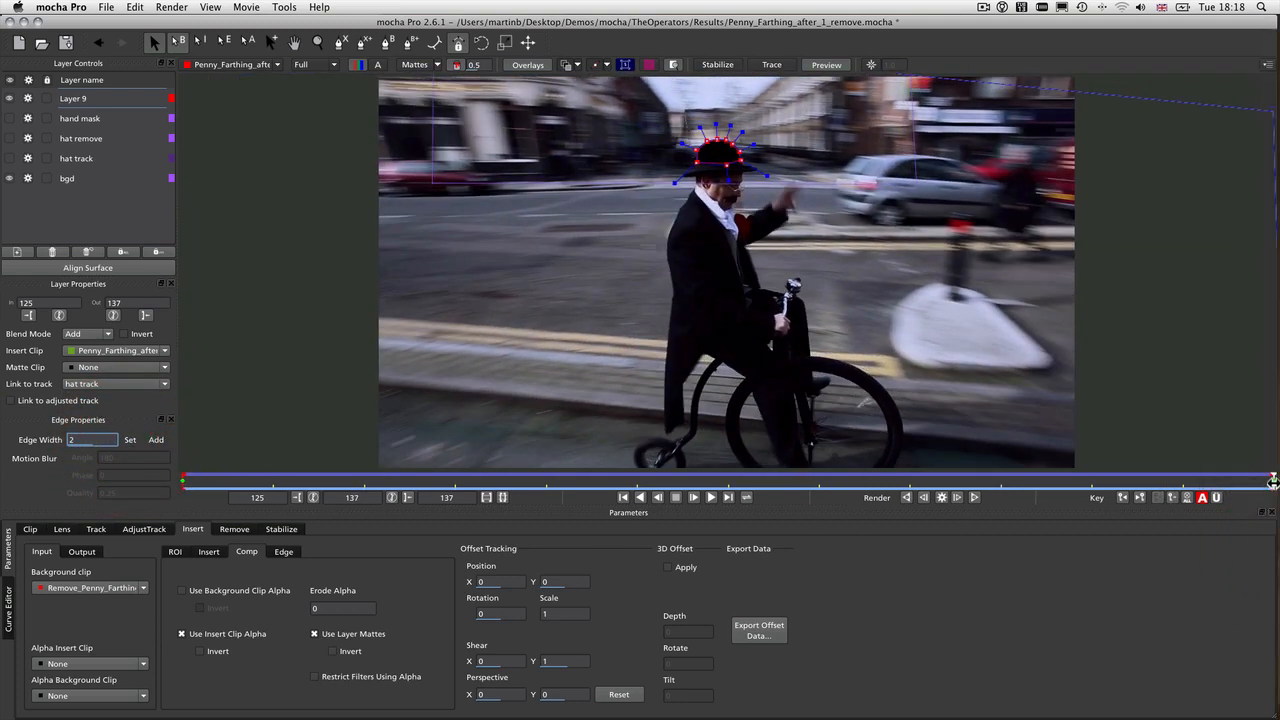
pyautogui.moveTo(1273, 479); pyautogui.dragTo(18, 447)
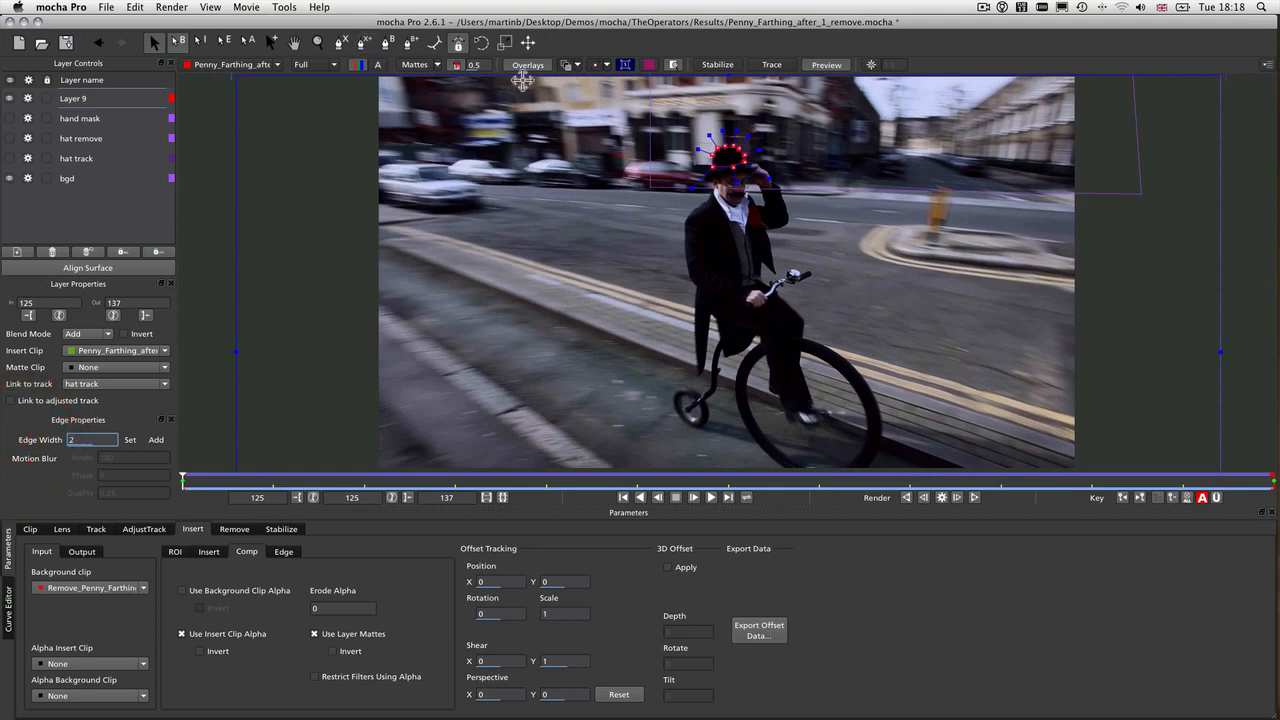
# Render the insert forward from frame 125 with motion blur enabled, and play back the composite with overlays hidden
pyautogui.click(209, 556)
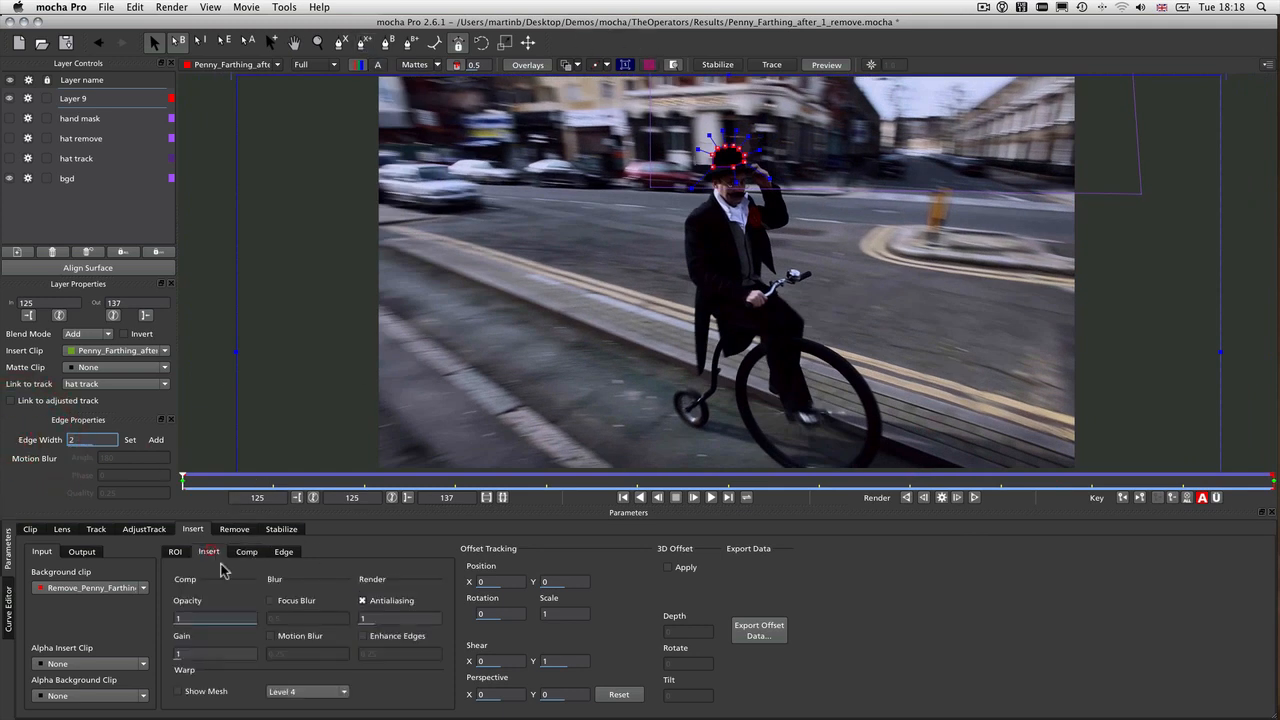
pyautogui.click(300, 638)
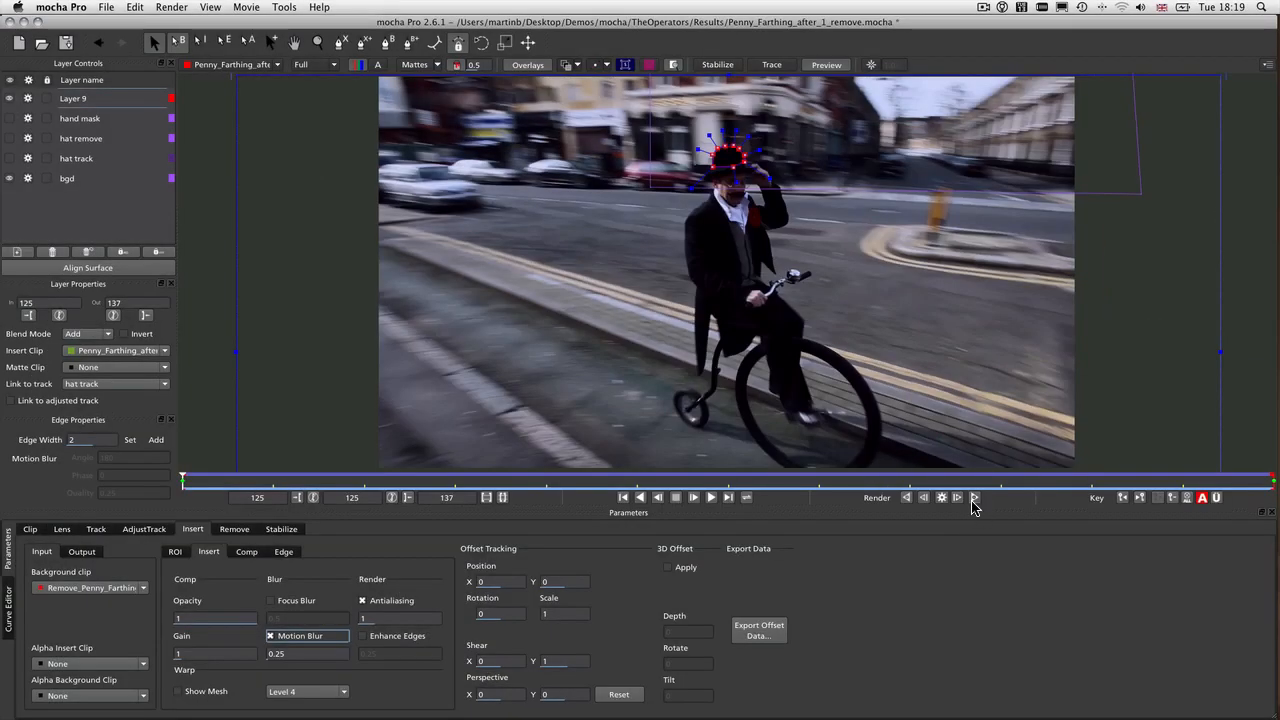
pyautogui.click(974, 498)
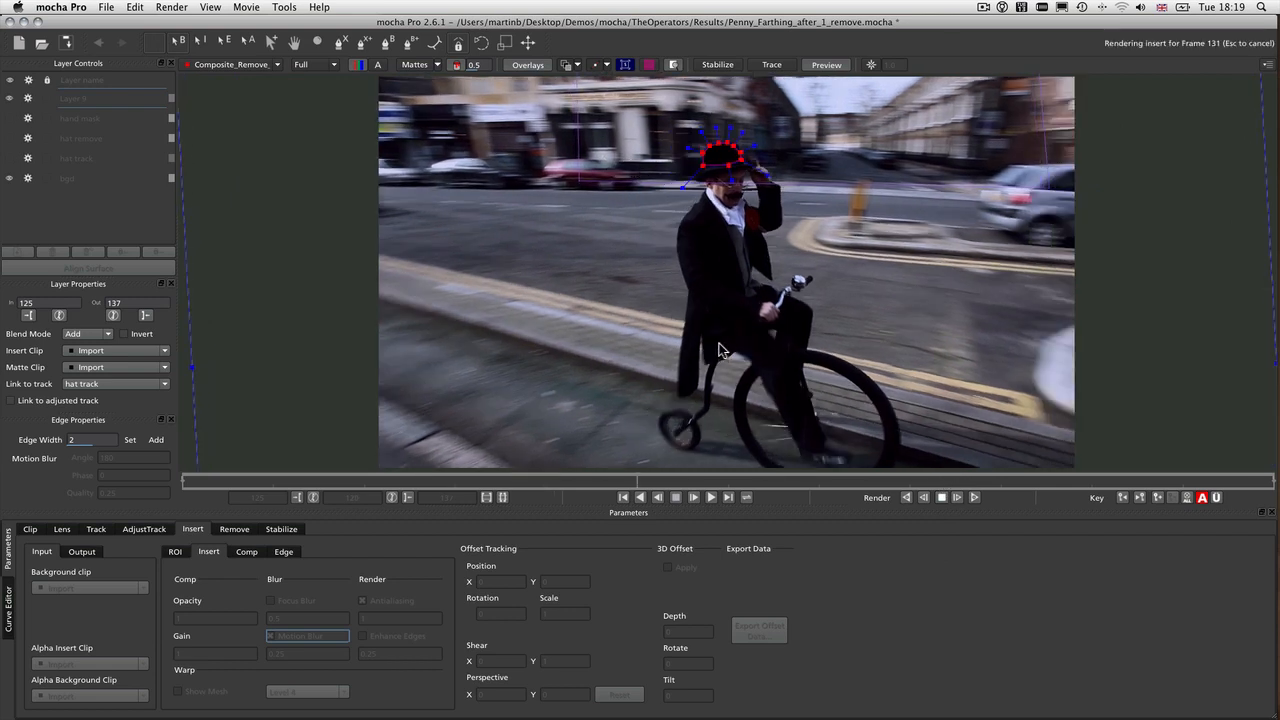
pyautogui.click(528, 64)
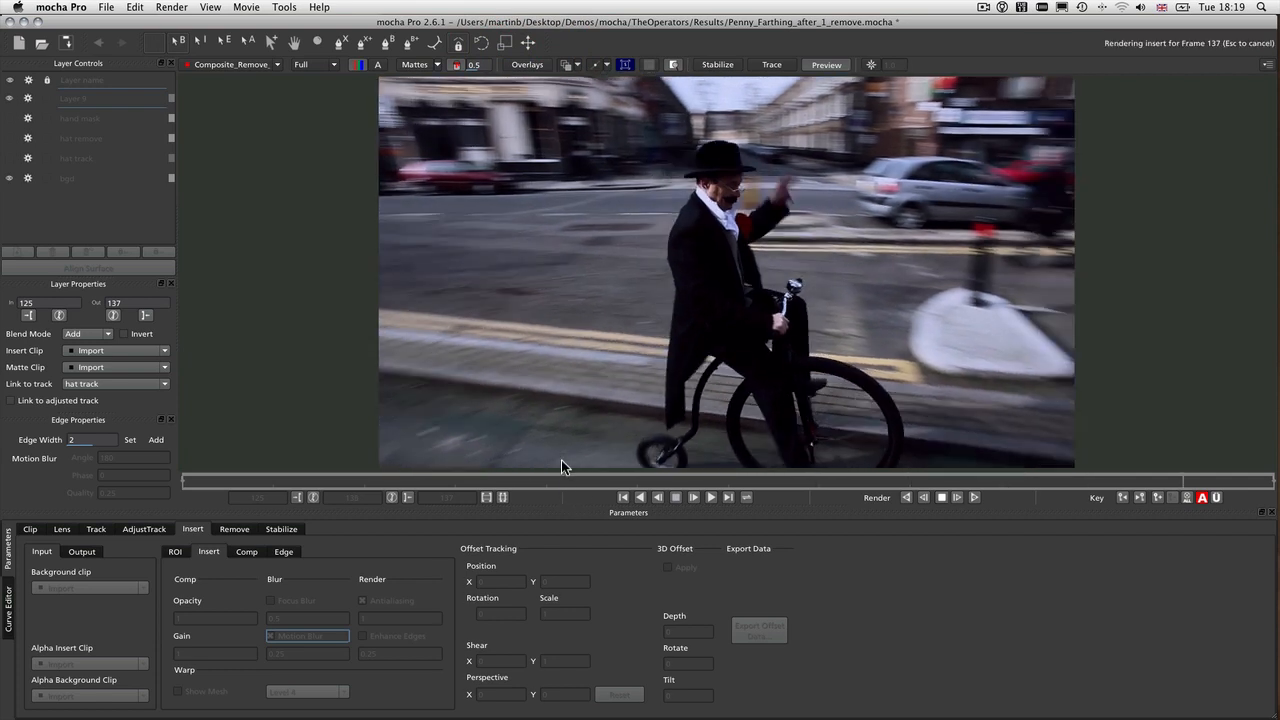
pyautogui.press('space')
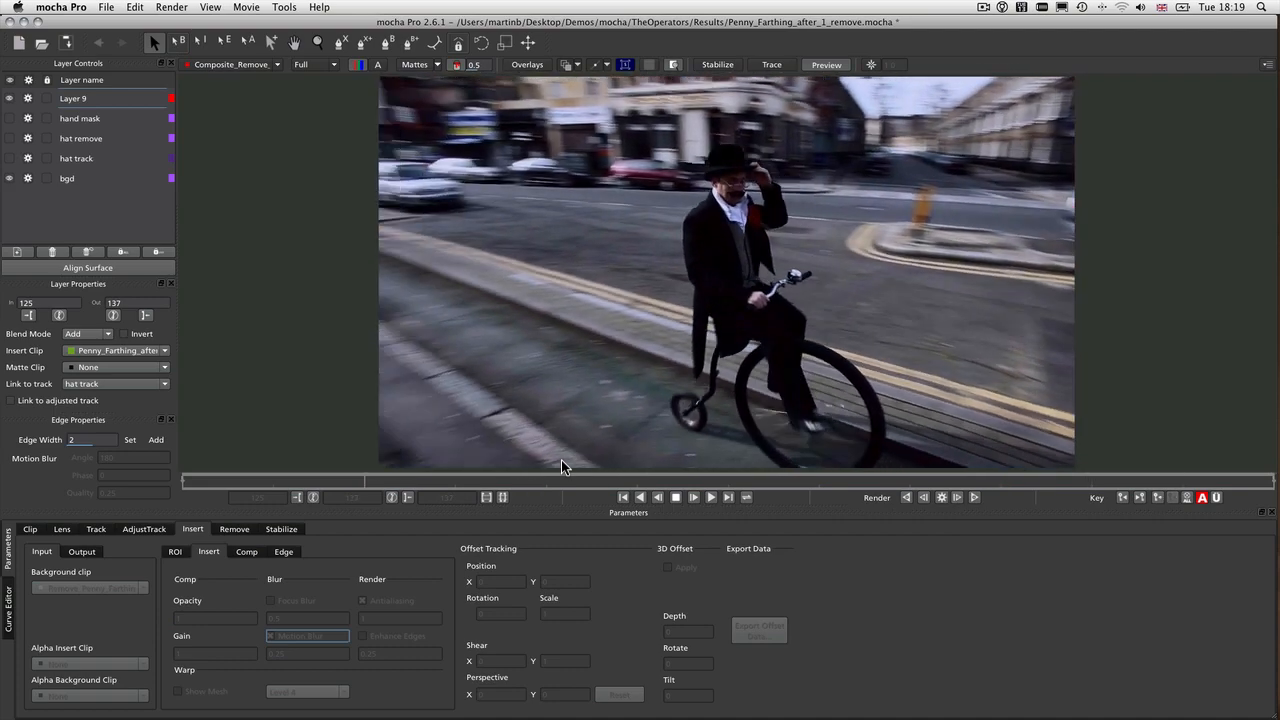